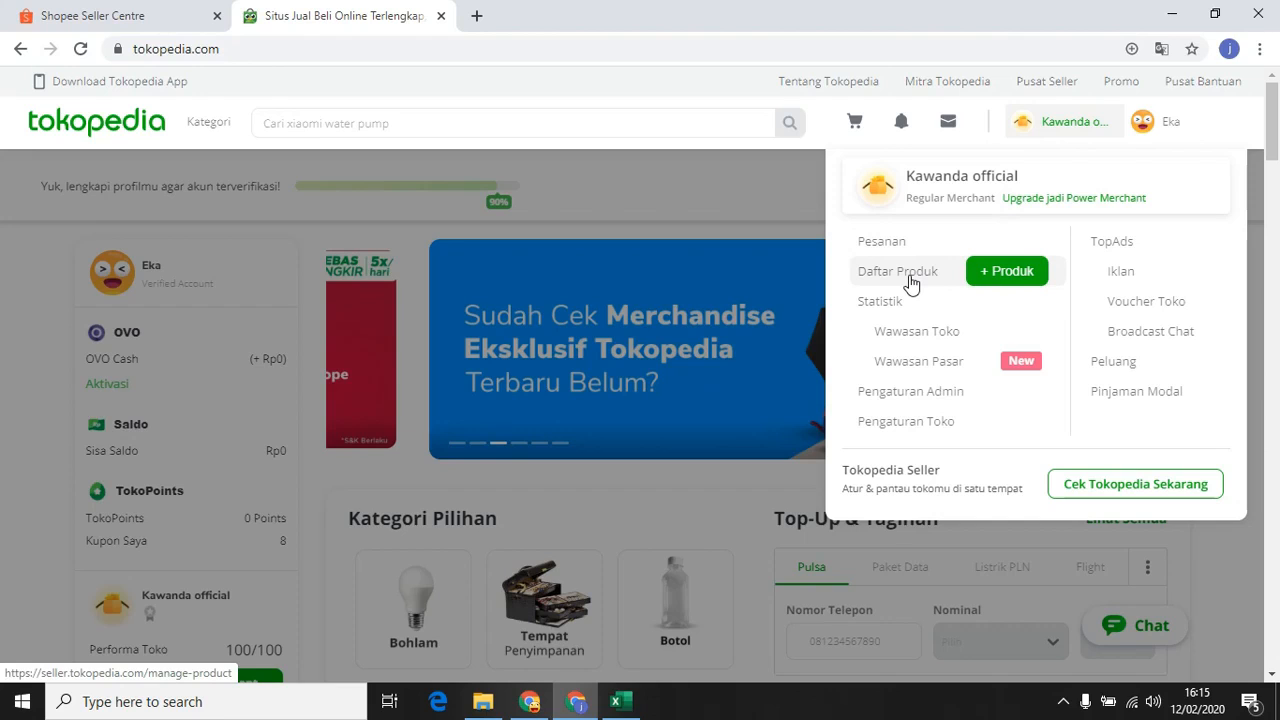
click(905, 280)
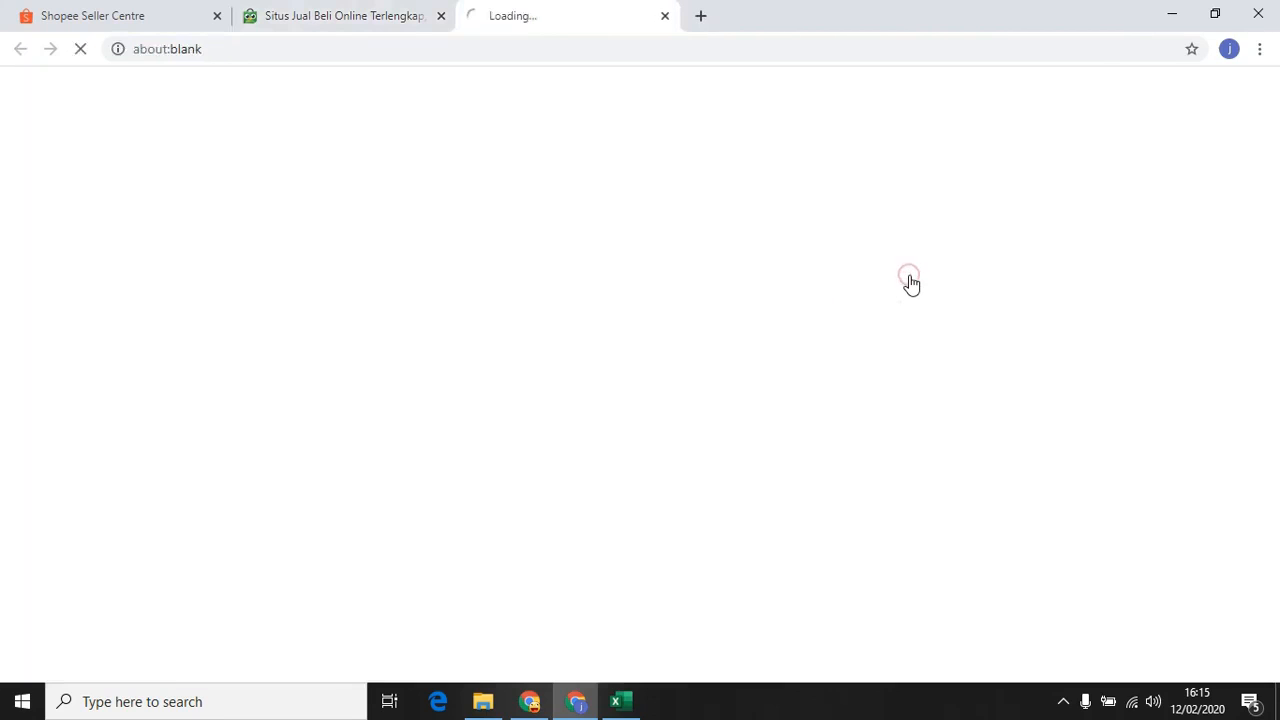
click(345, 12)
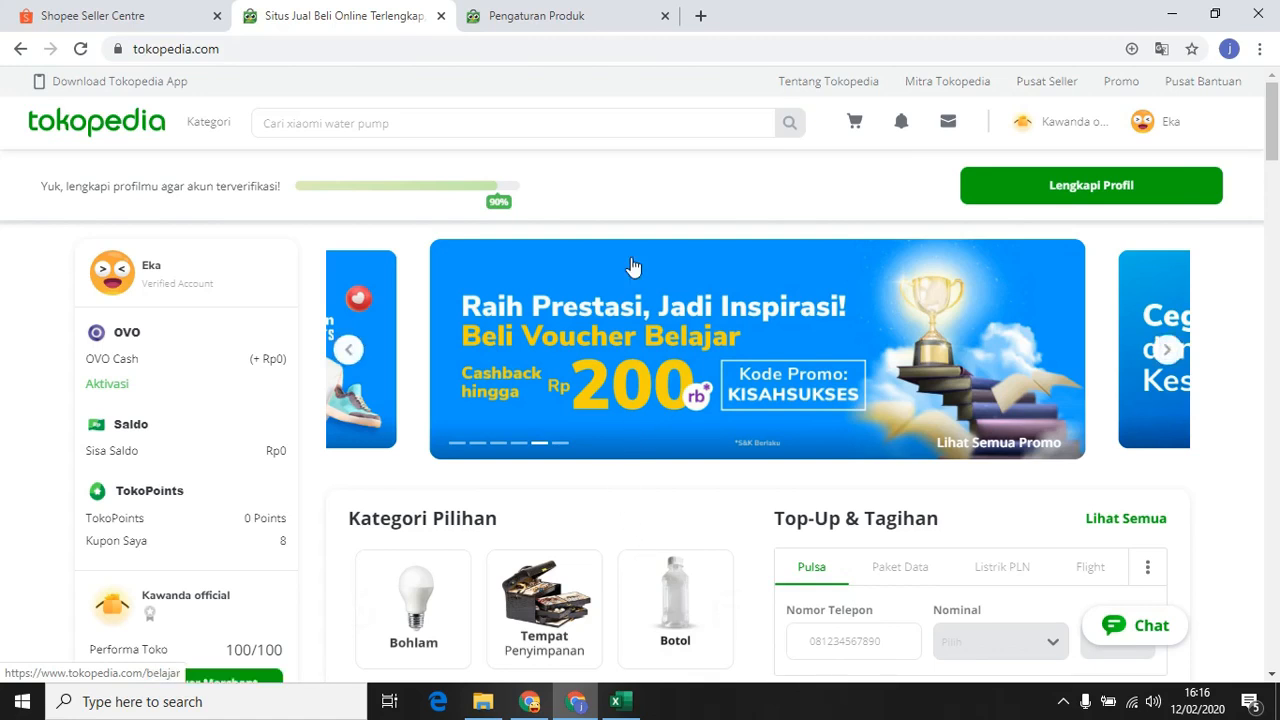
click(665, 15)
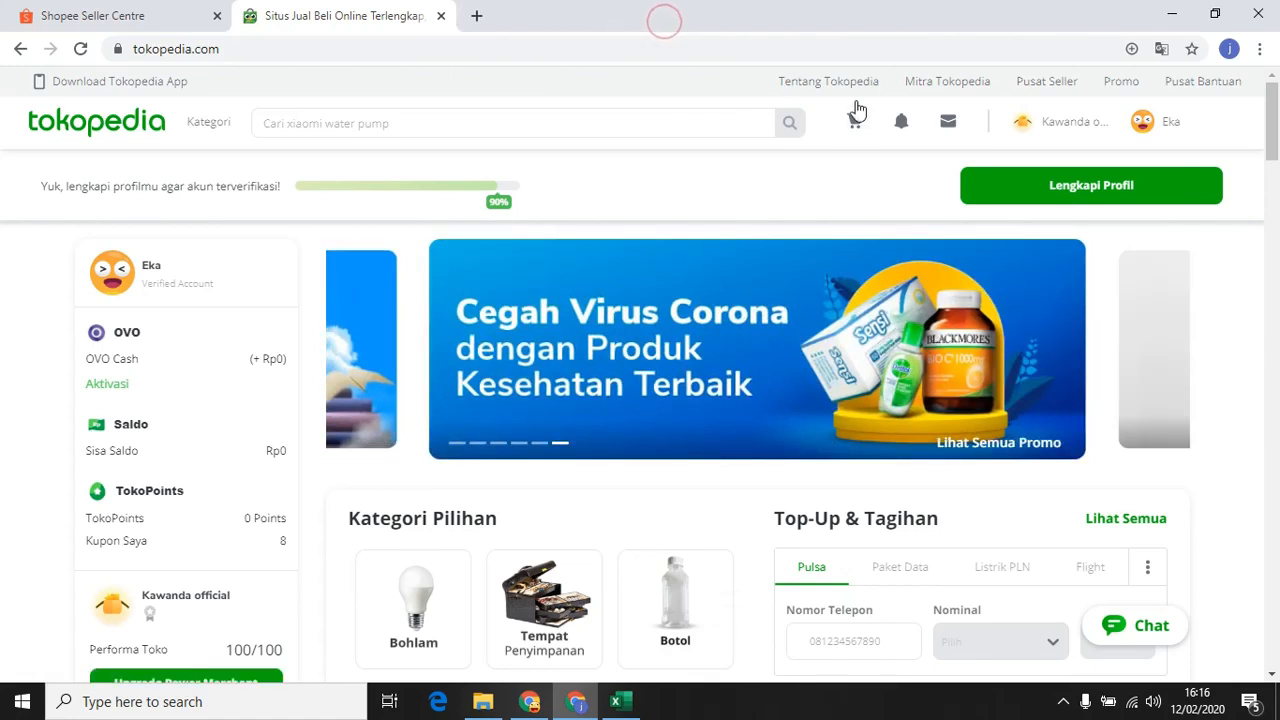
Open the shop's product list (Daftar Produk) and start the bulk-add function Tambah Sekaligus.
mouse_move(1055, 130)
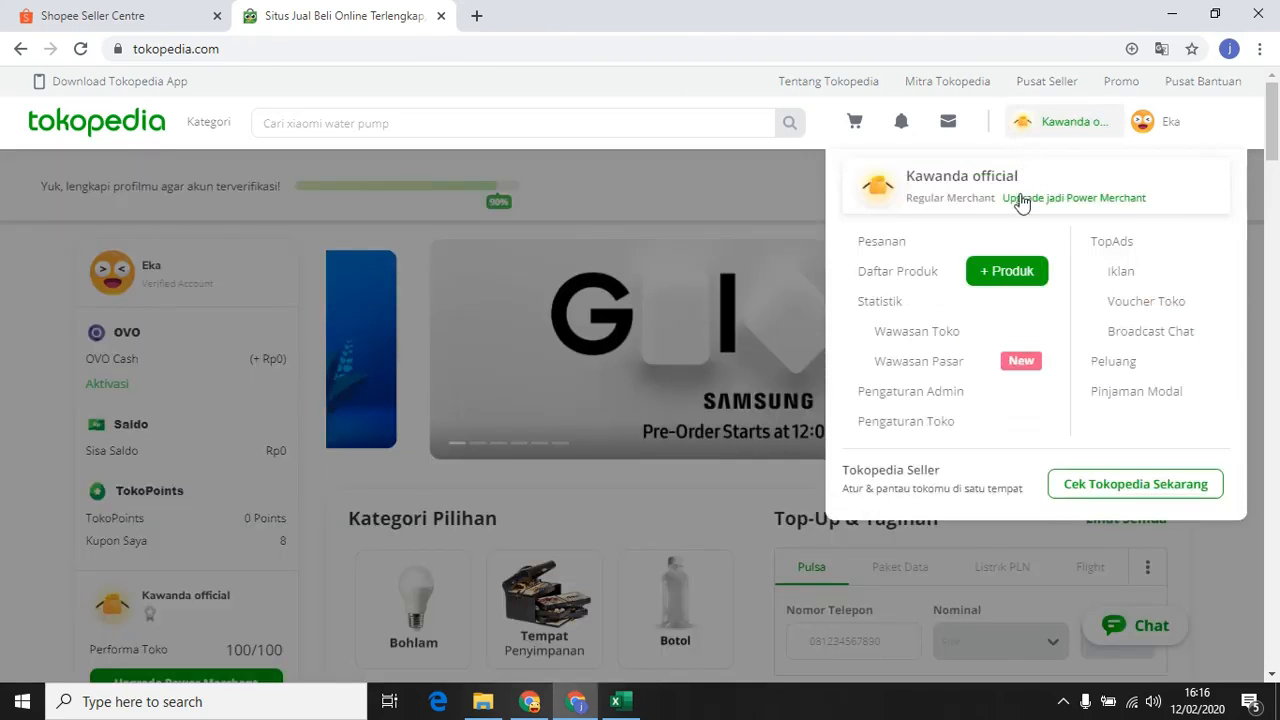
click(913, 282)
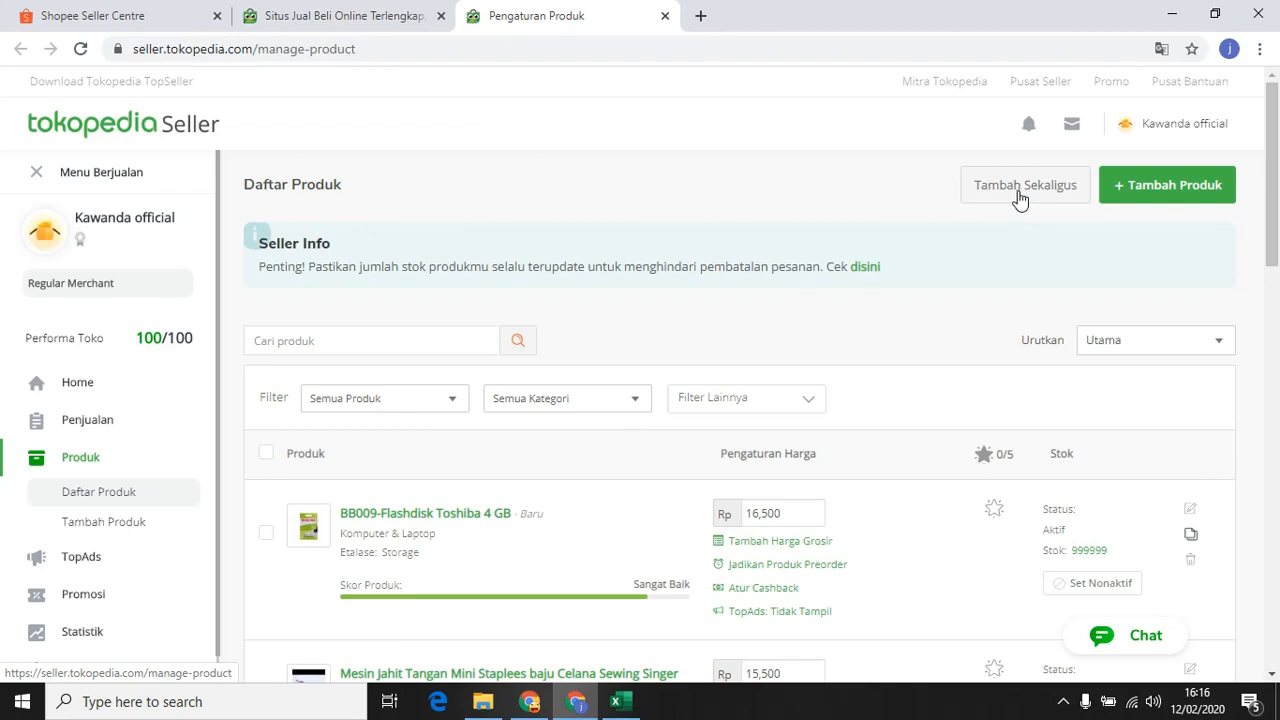
click(1020, 196)
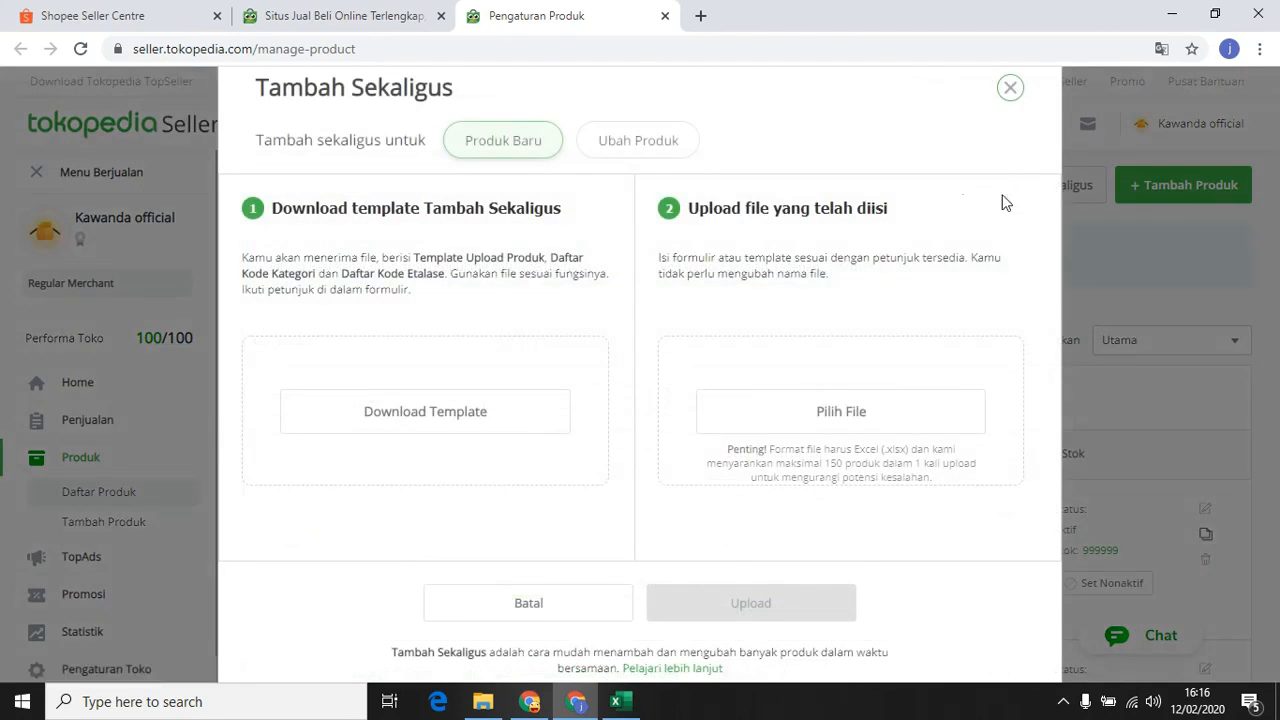
Download the bulk-add template for new products, open it in Excel and enable editing.
click(463, 420)
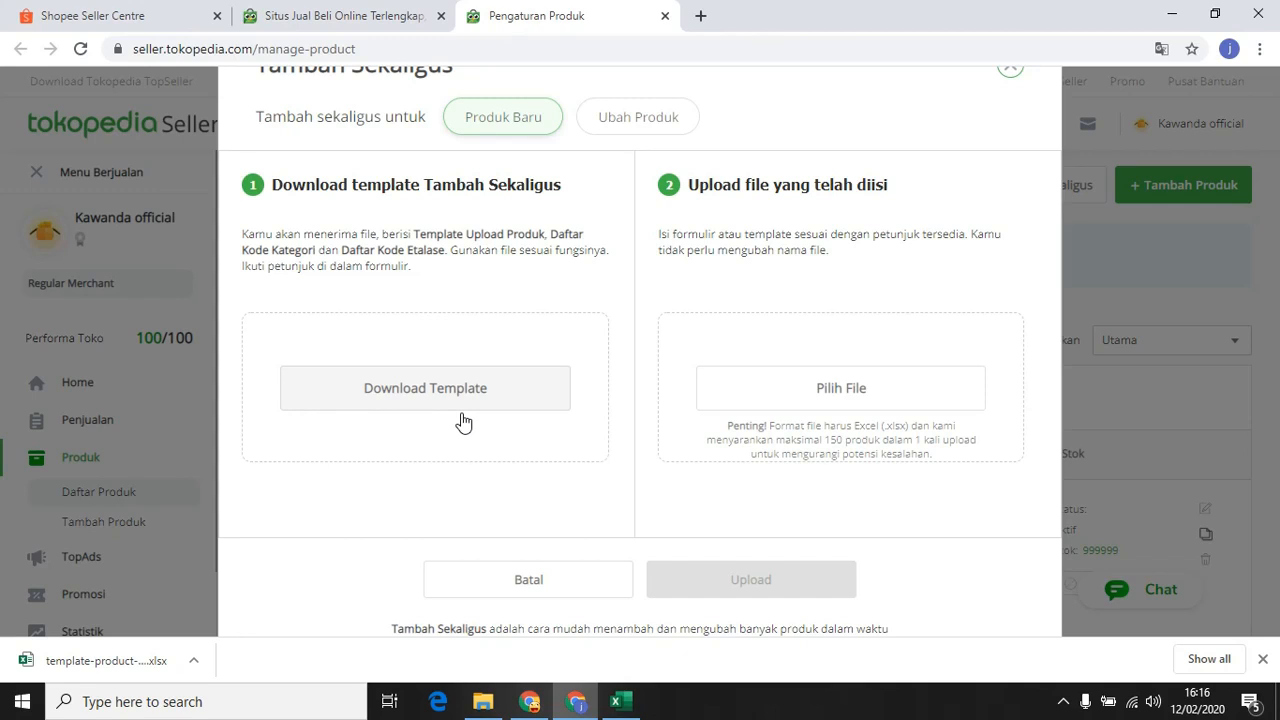
click(115, 666)
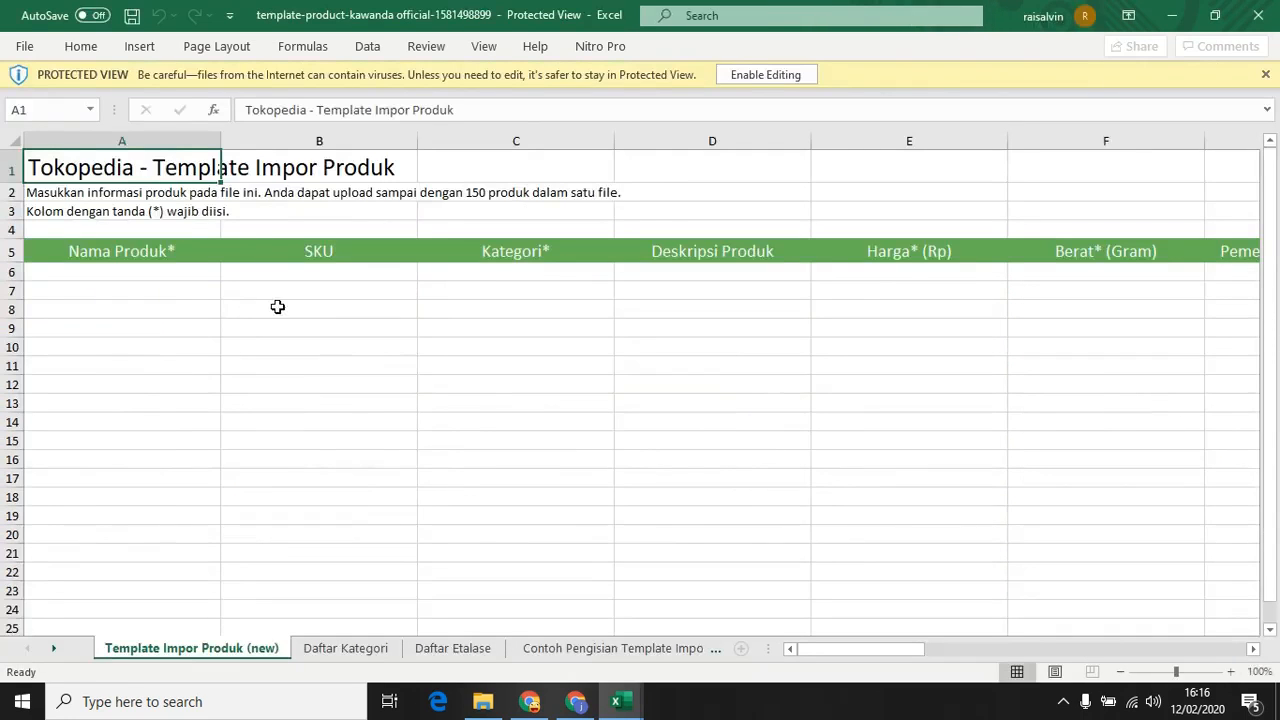
click(780, 75)
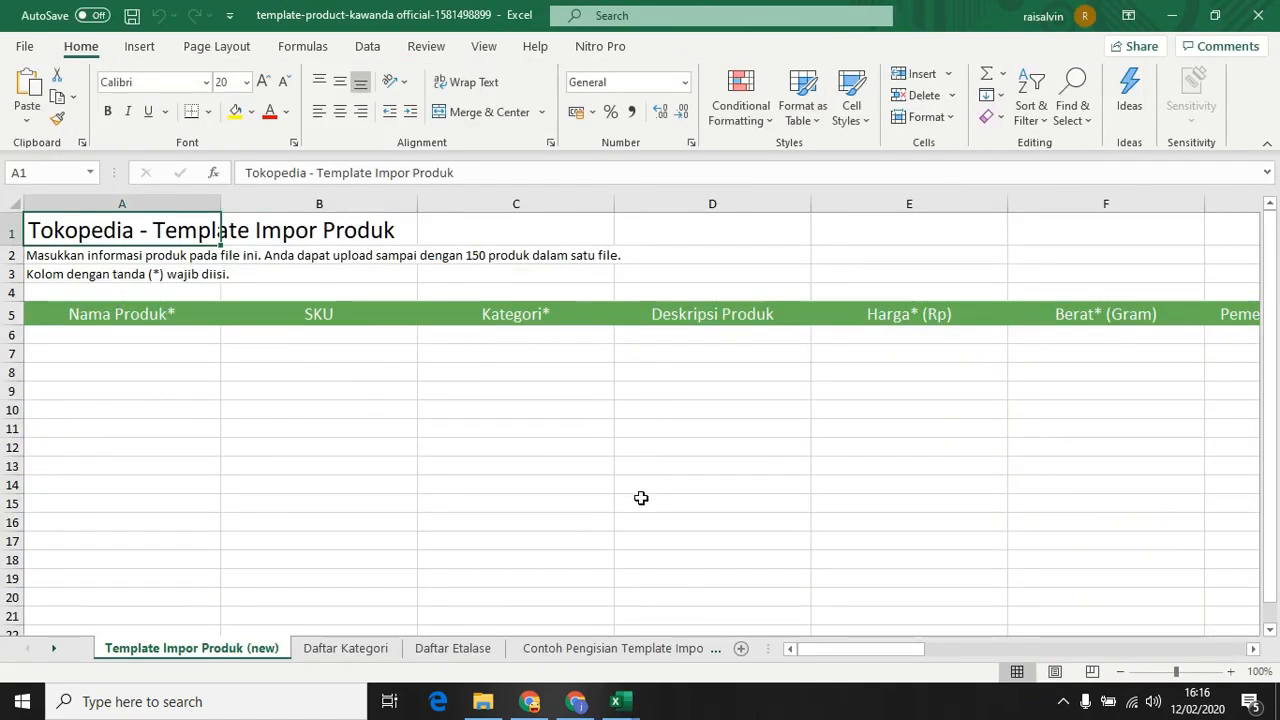
Compare the product data in the tokopedia-2020_02_12-11_52_36 workbook with the empty rows of the downloaded import template.
click(619, 700)
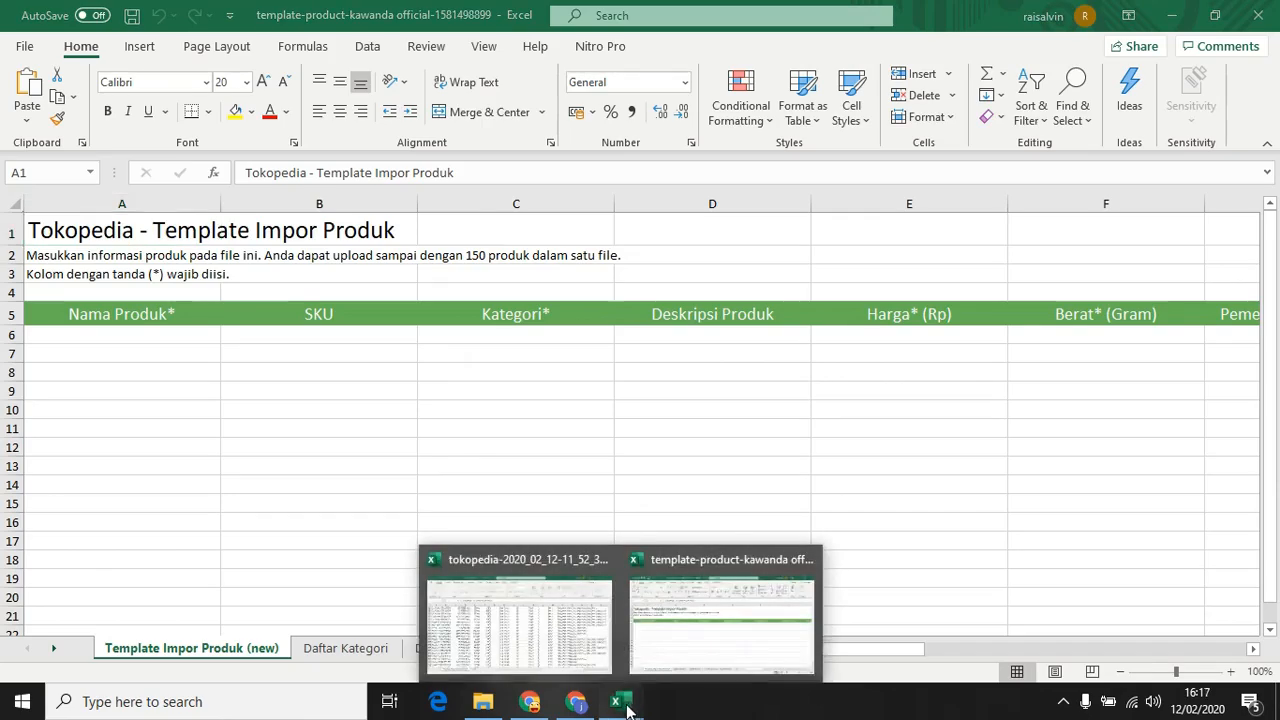
click(537, 625)
scroll(640, 435, up, 11)
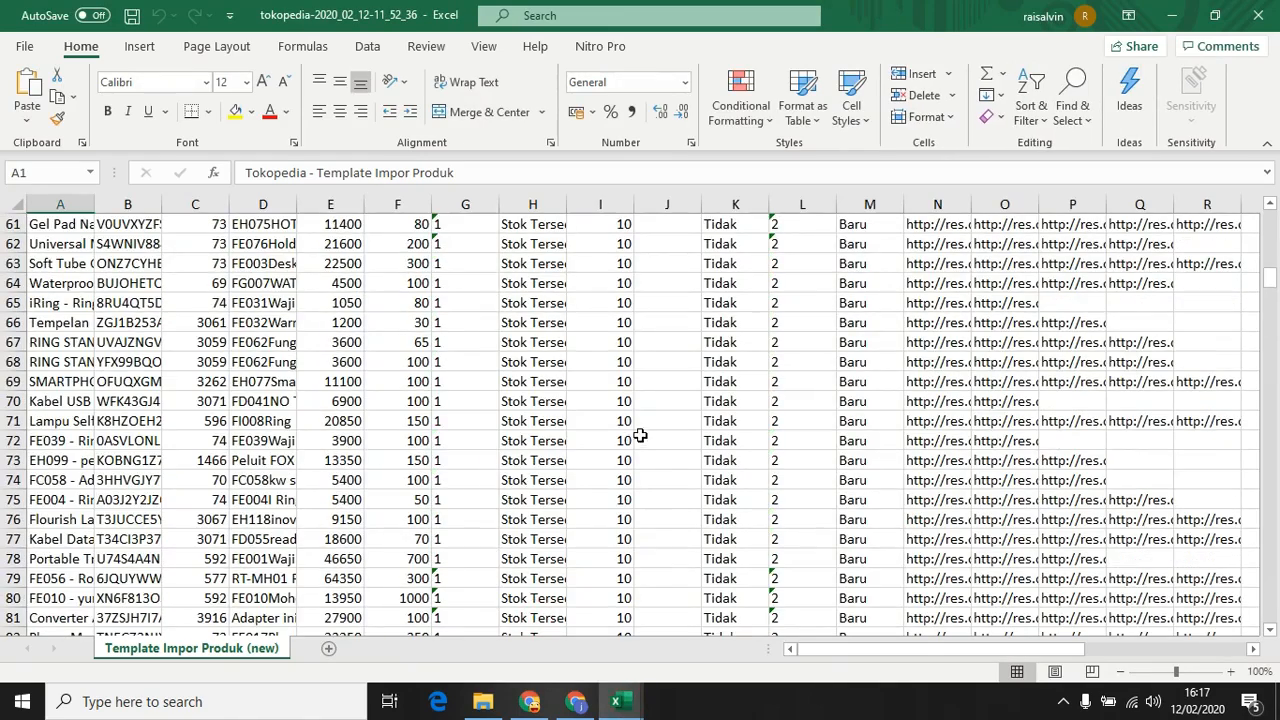
drag(1270, 275, 1270, 218)
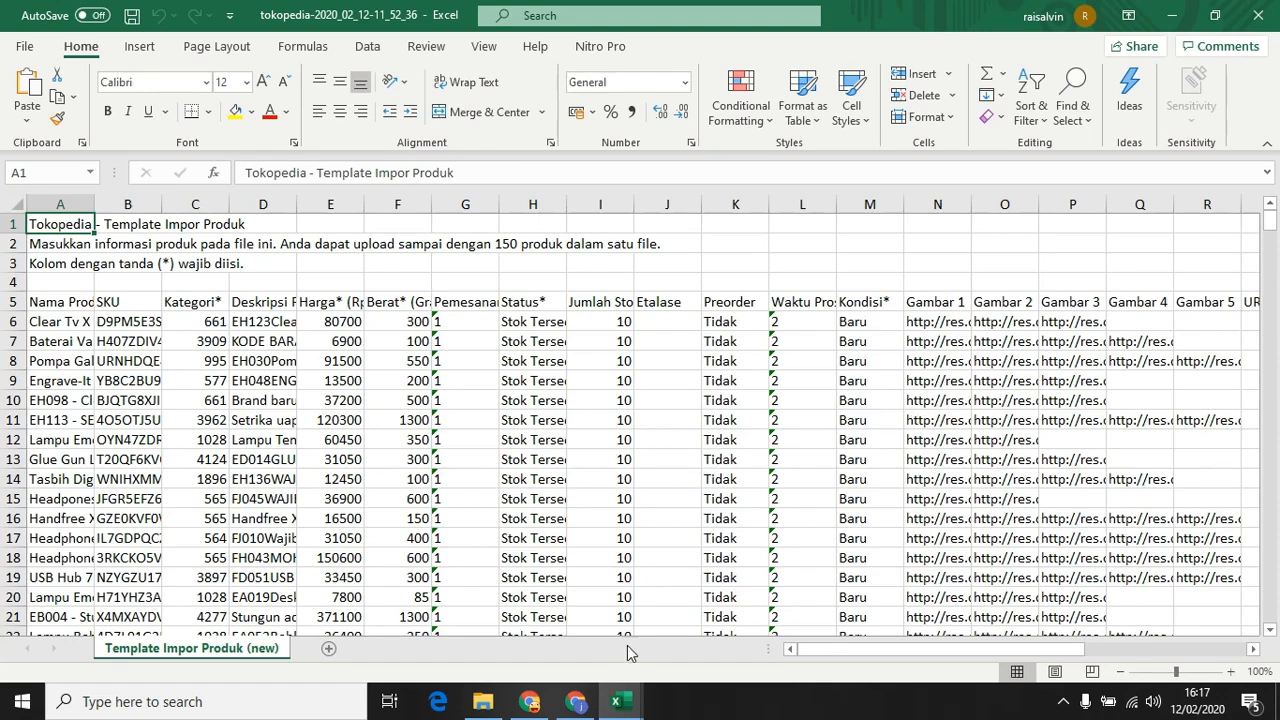
mouse_move(618, 700)
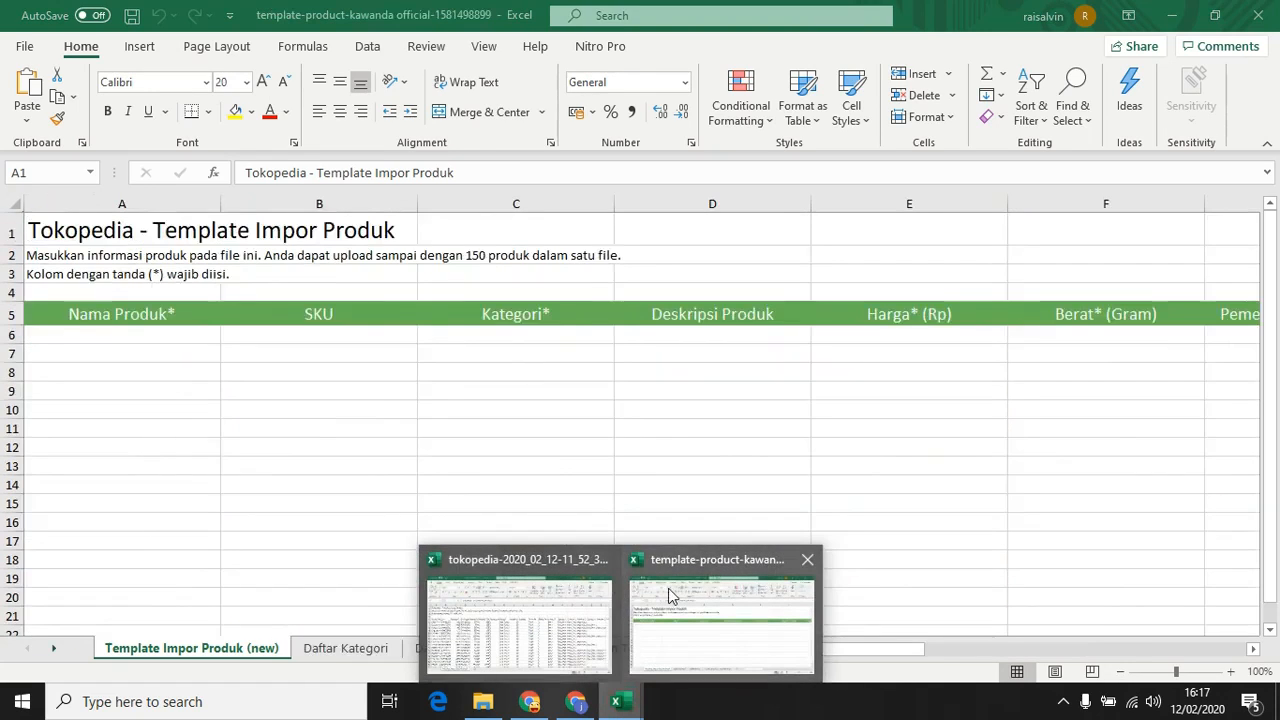
click(670, 595)
click(105, 336)
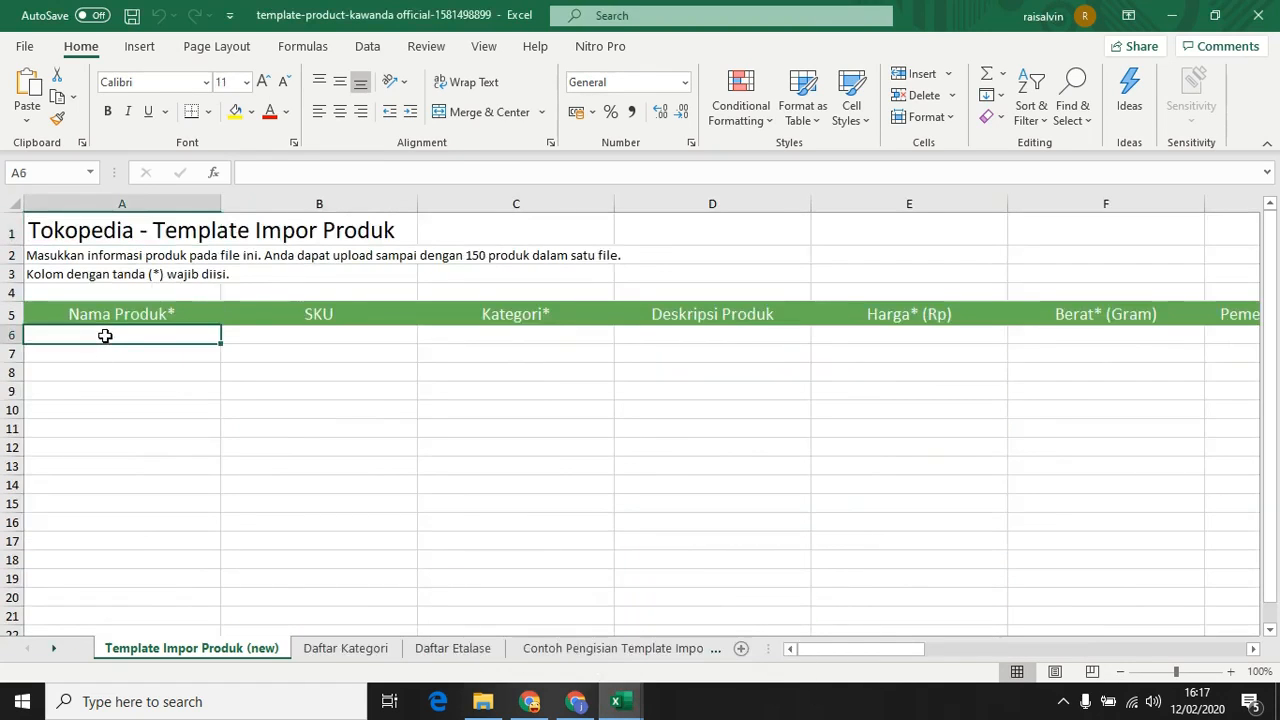
scroll(902, 427, down, 2)
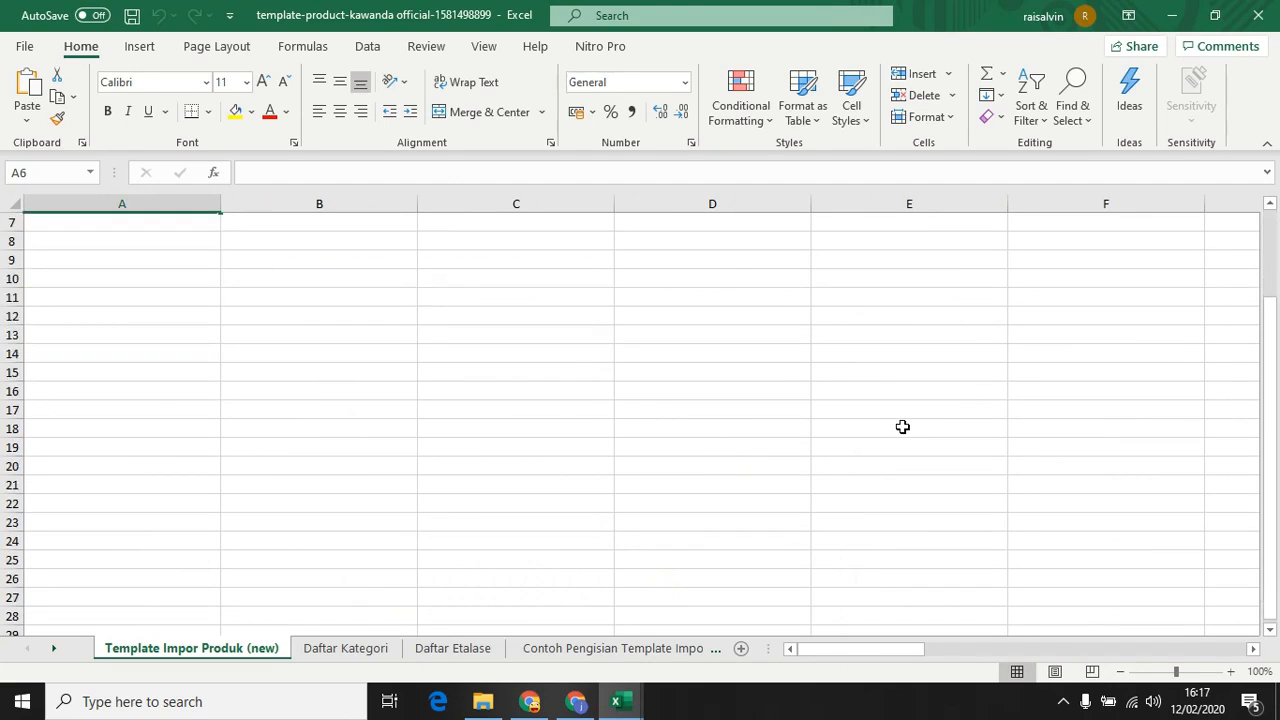
scroll(902, 416, up, 2)
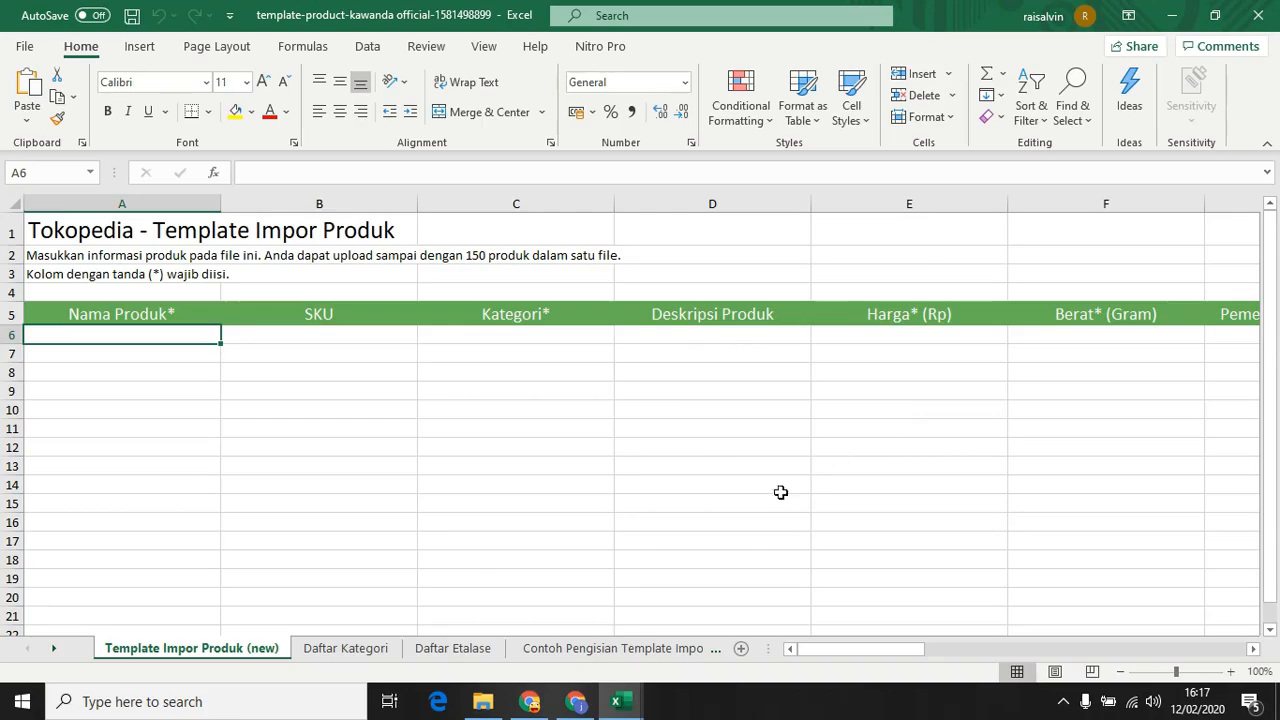
Copy product rows 6 to 150 from the tokopedia-2020_02_12-11_52_36 workbook.
mouse_move(623, 703)
click(545, 612)
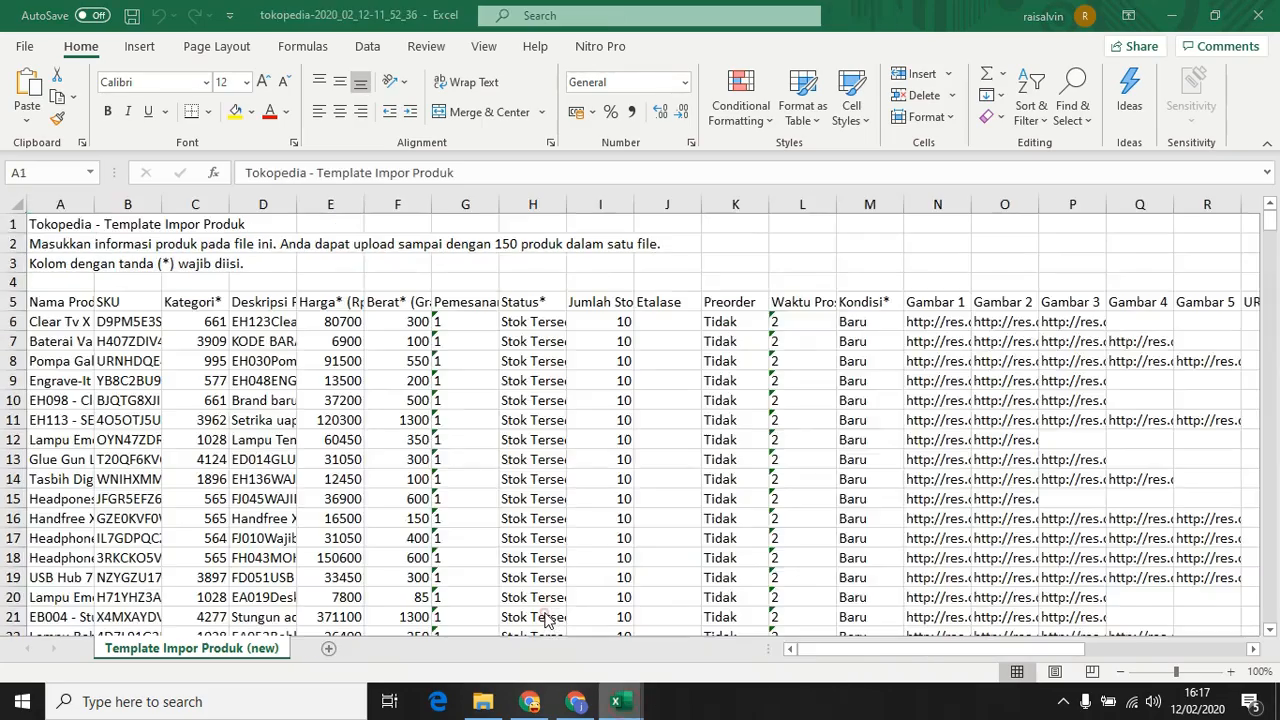
mouse_move(1274, 225)
mouse_down()
mouse_move(1276, 651)
mouse_move(1276, 215)
mouse_up()
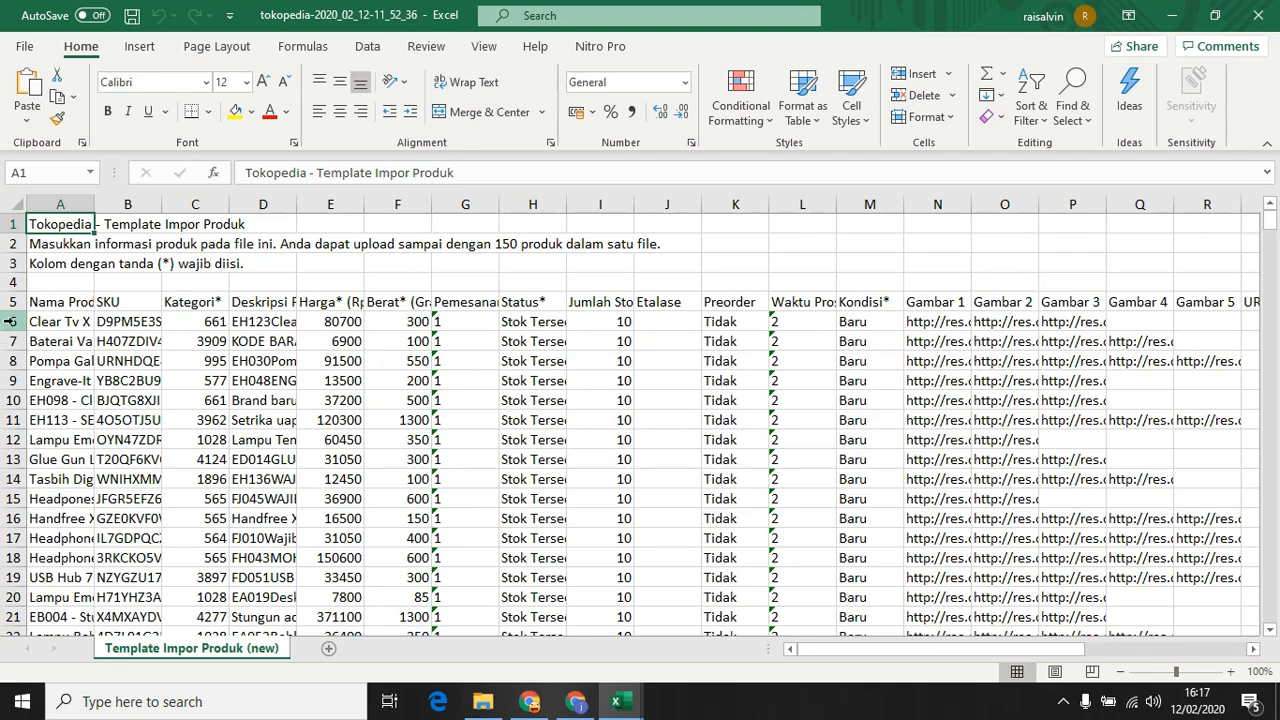
drag(10, 321, 50, 560)
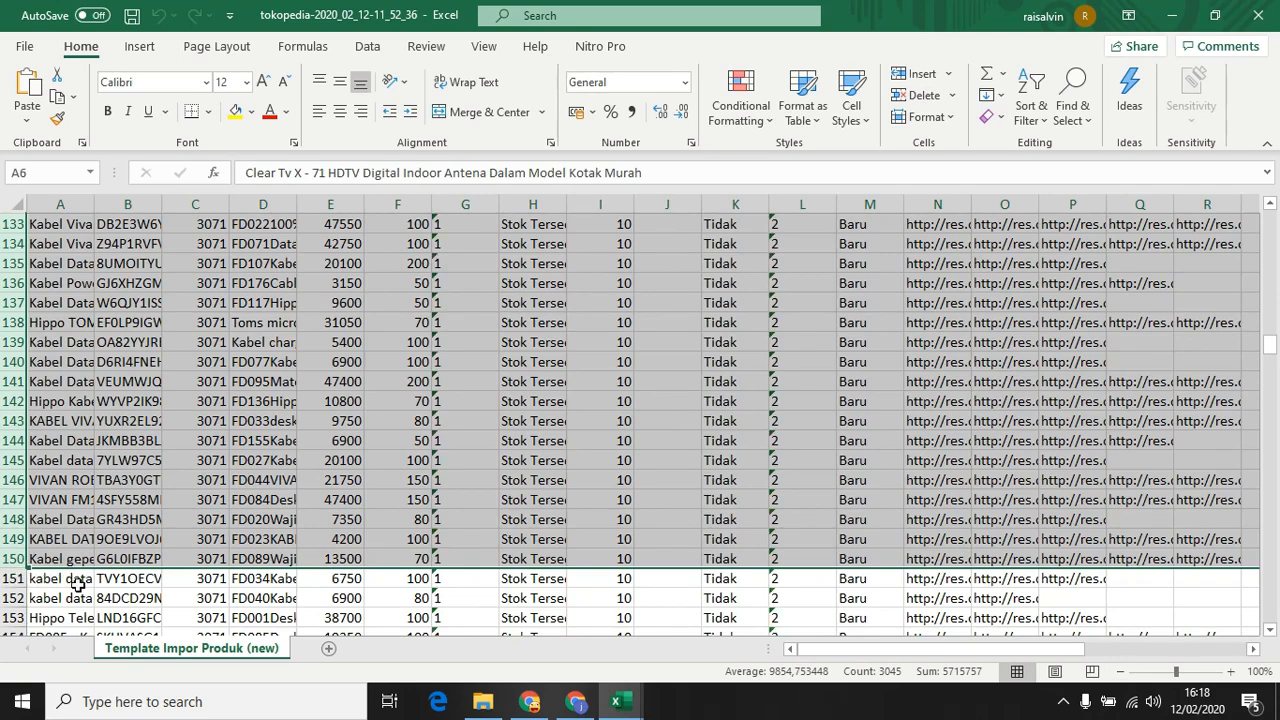
key(ctrl+c)
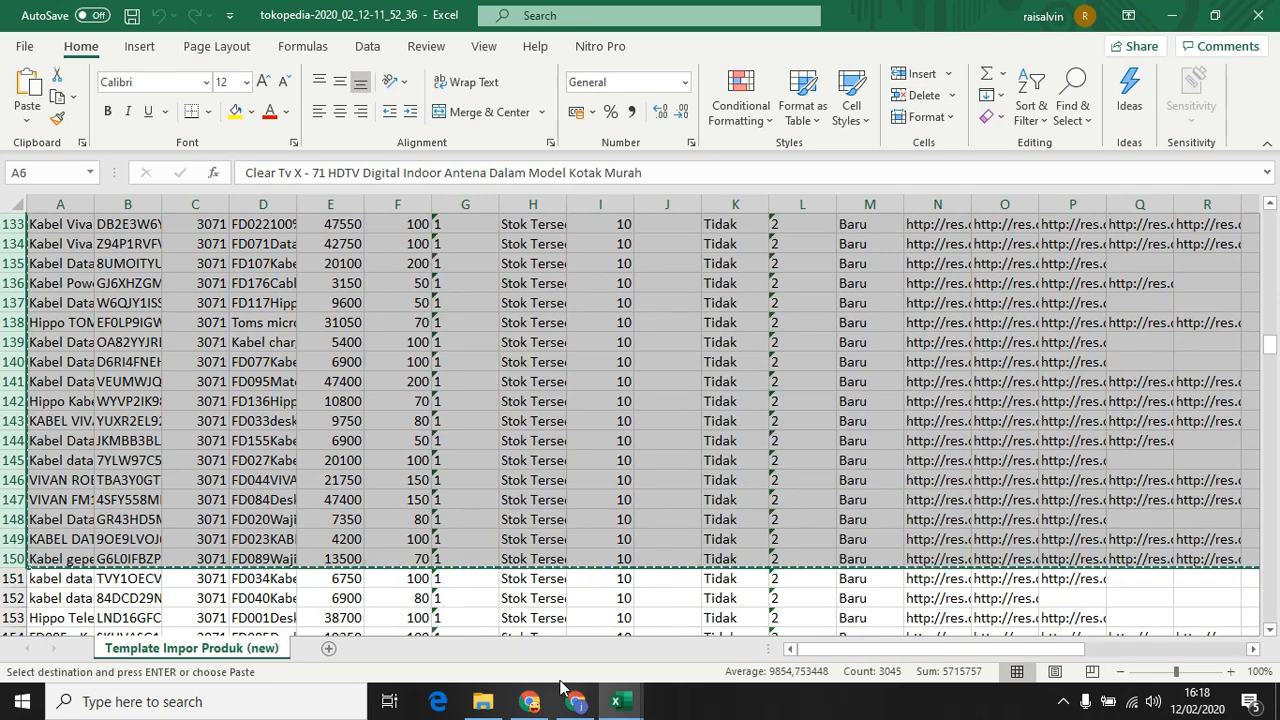
Paste the copied product rows into the downloaded import template starting at cell A6.
click(616, 707)
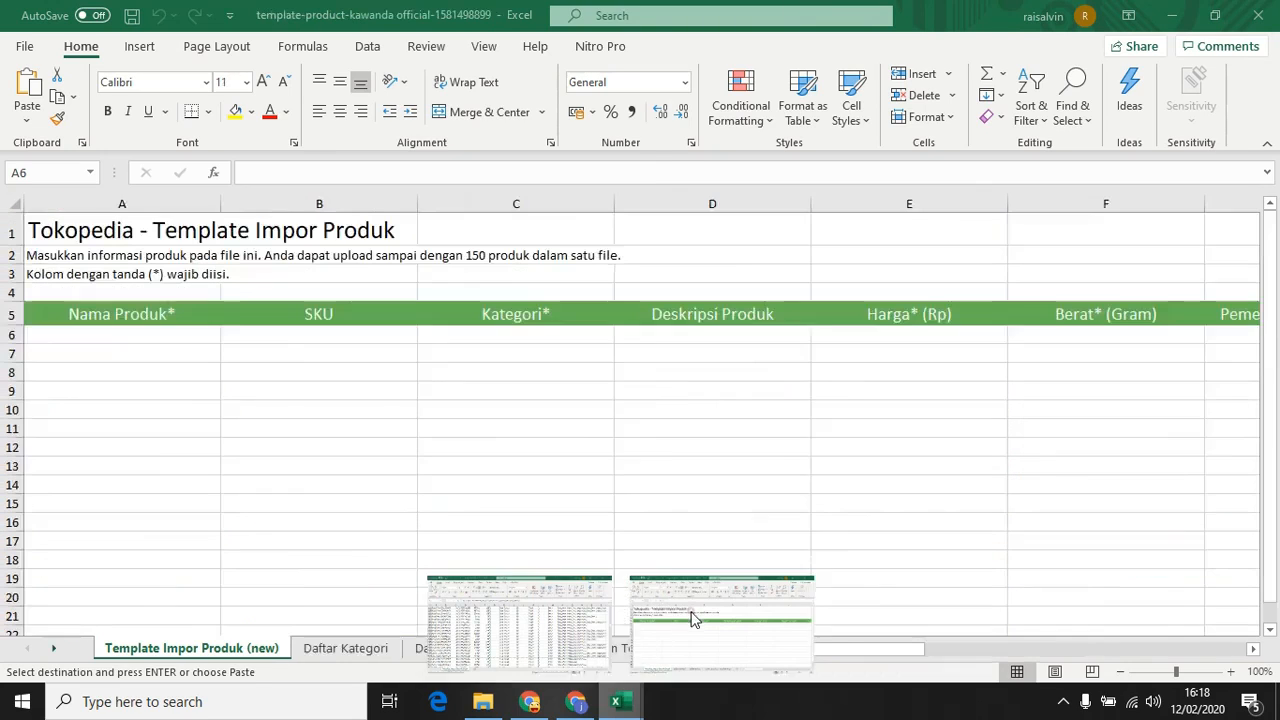
click(690, 616)
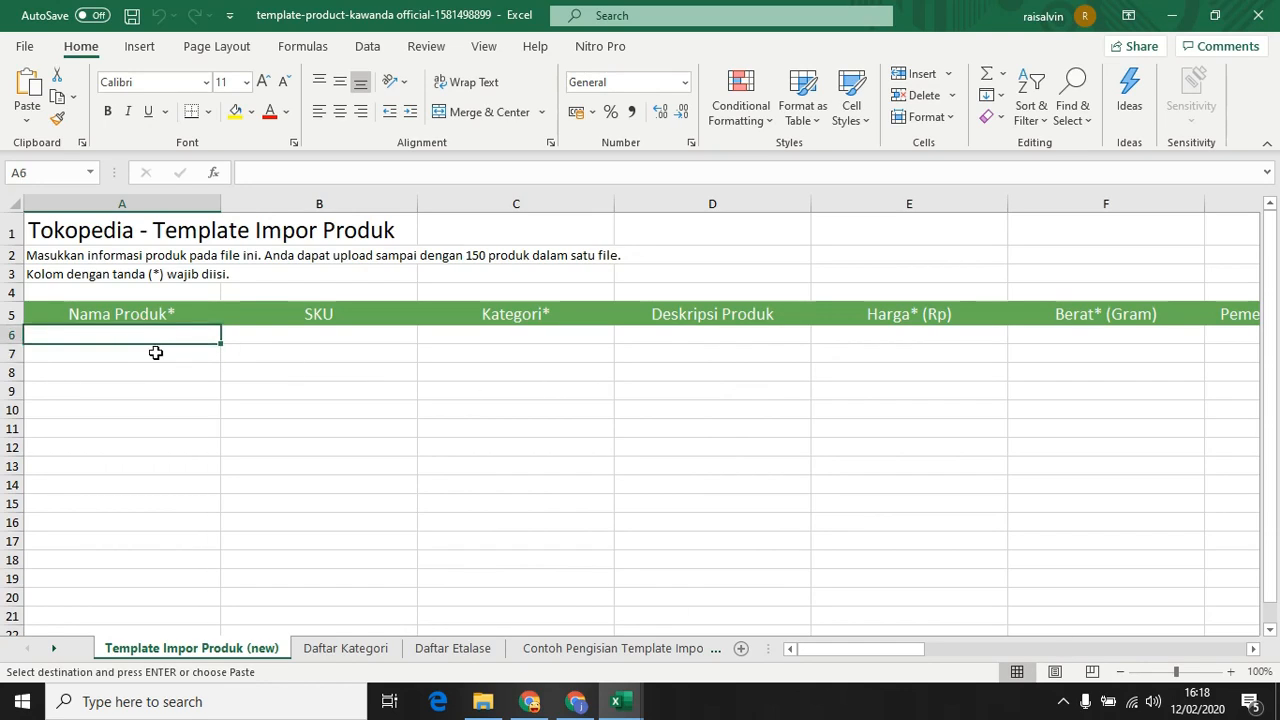
key(ctrl+v)
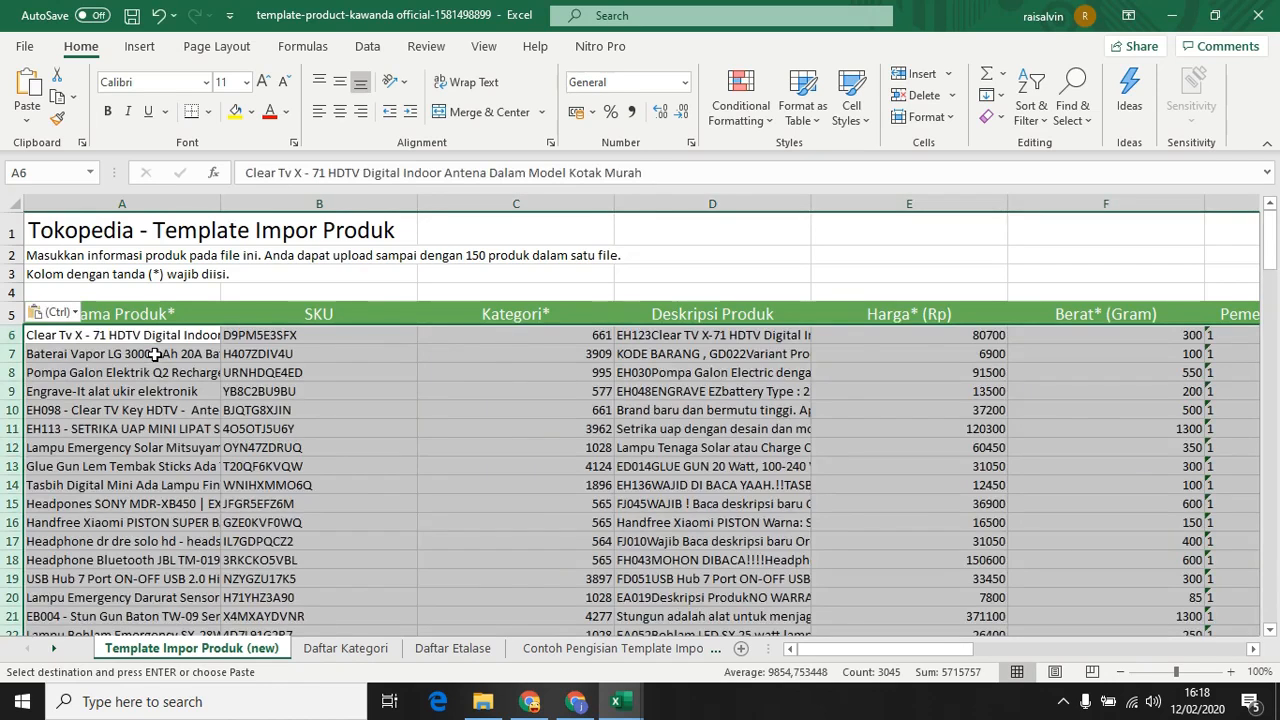
click(170, 388)
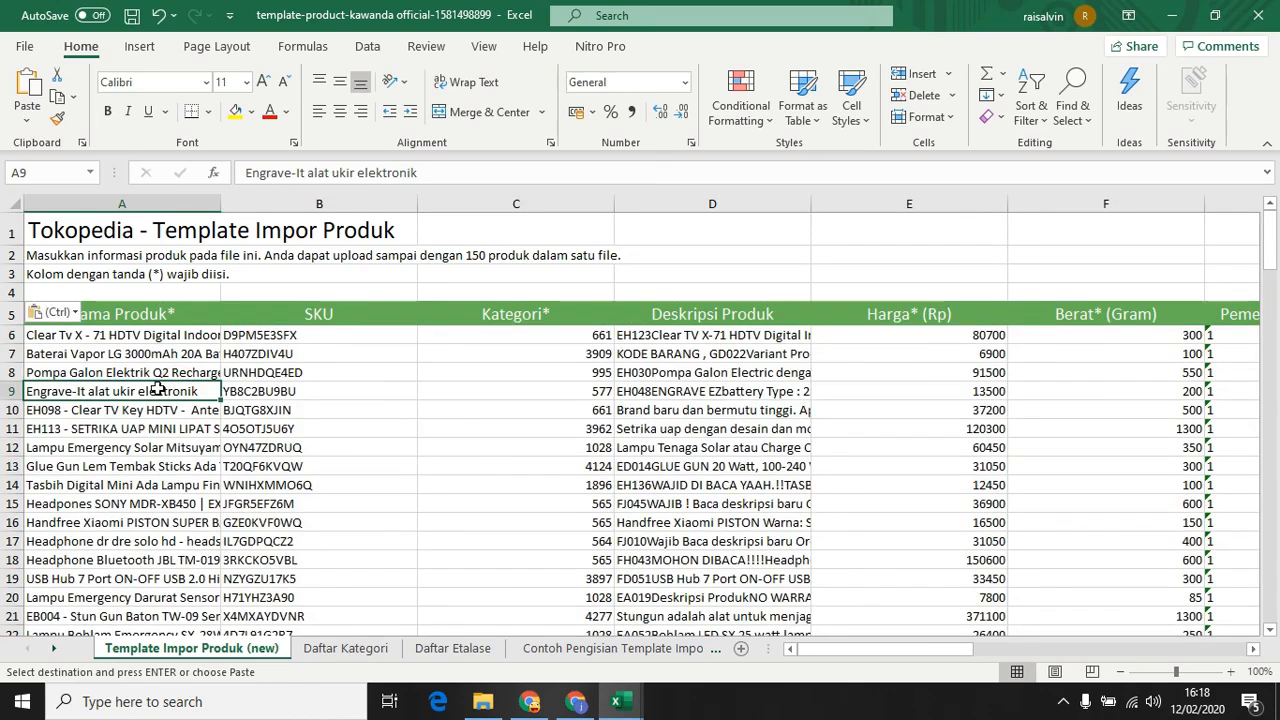
Examine the pasted product name, SKU, category, description and price columns in the template.
scroll(350, 345, down, 1)
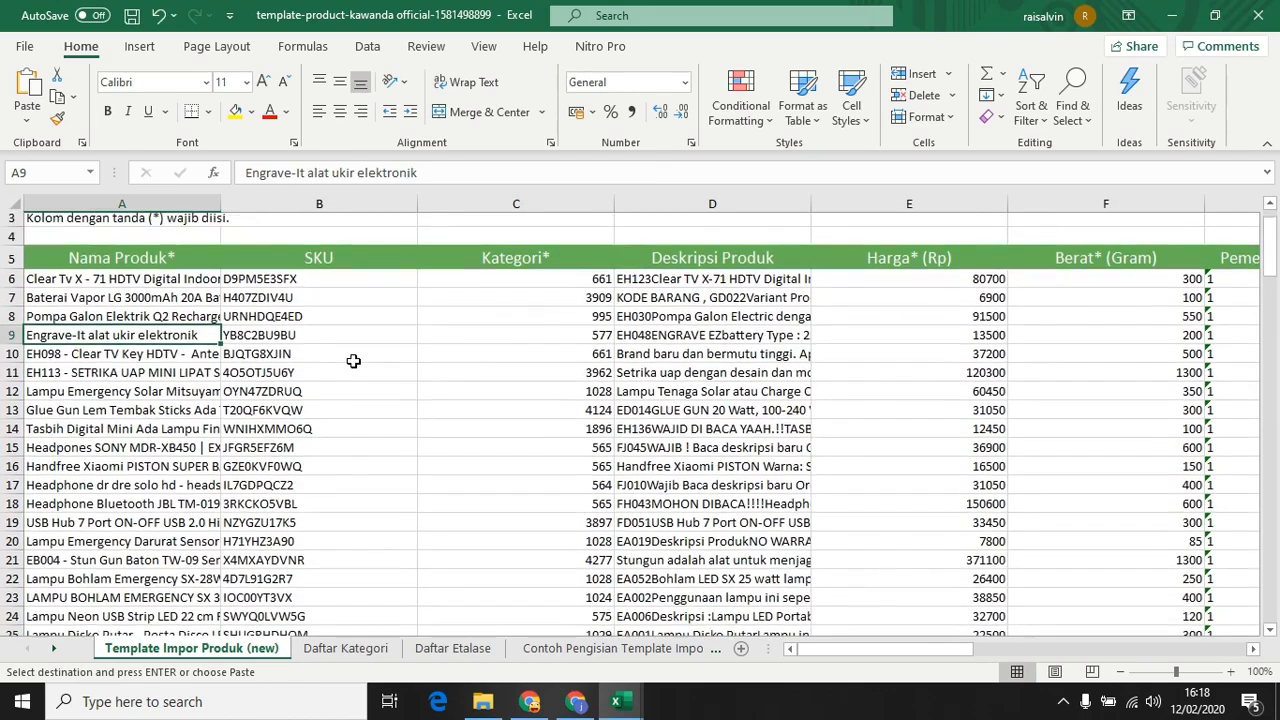
scroll(374, 345, down, 2)
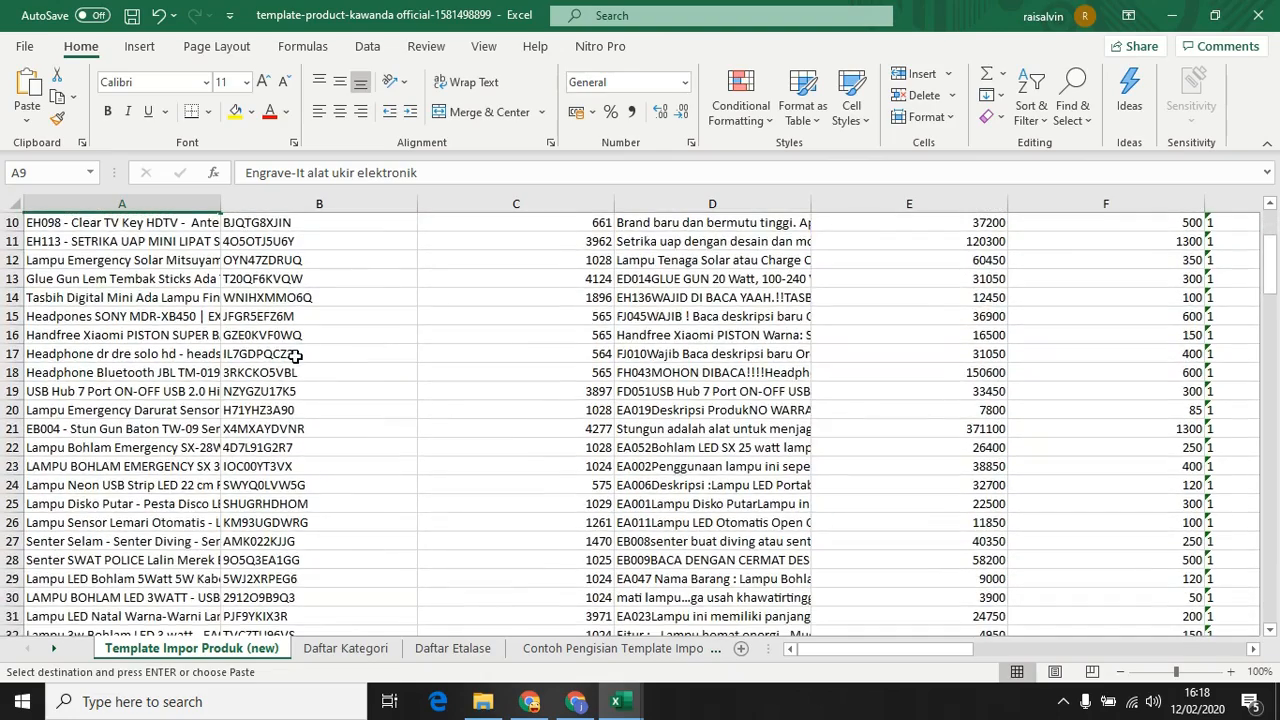
scroll(372, 343, up, 3)
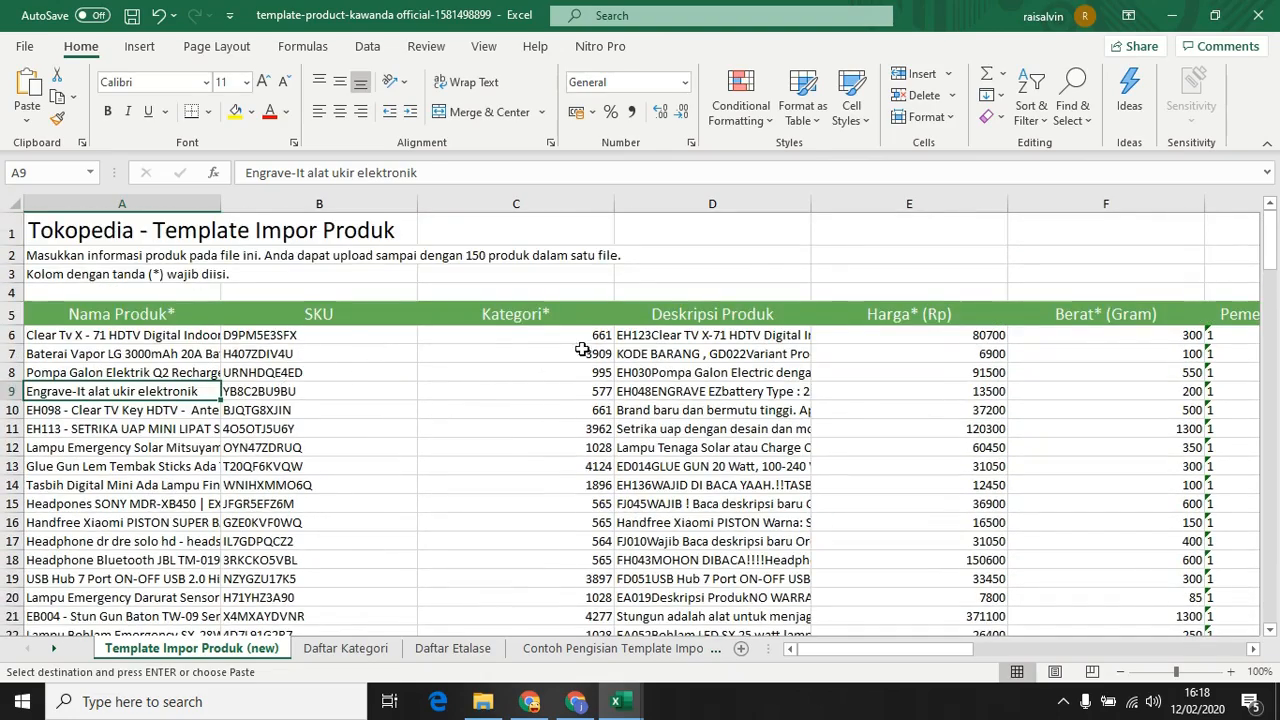
drag(582, 349, 557, 372)
scroll(564, 359, down, 1)
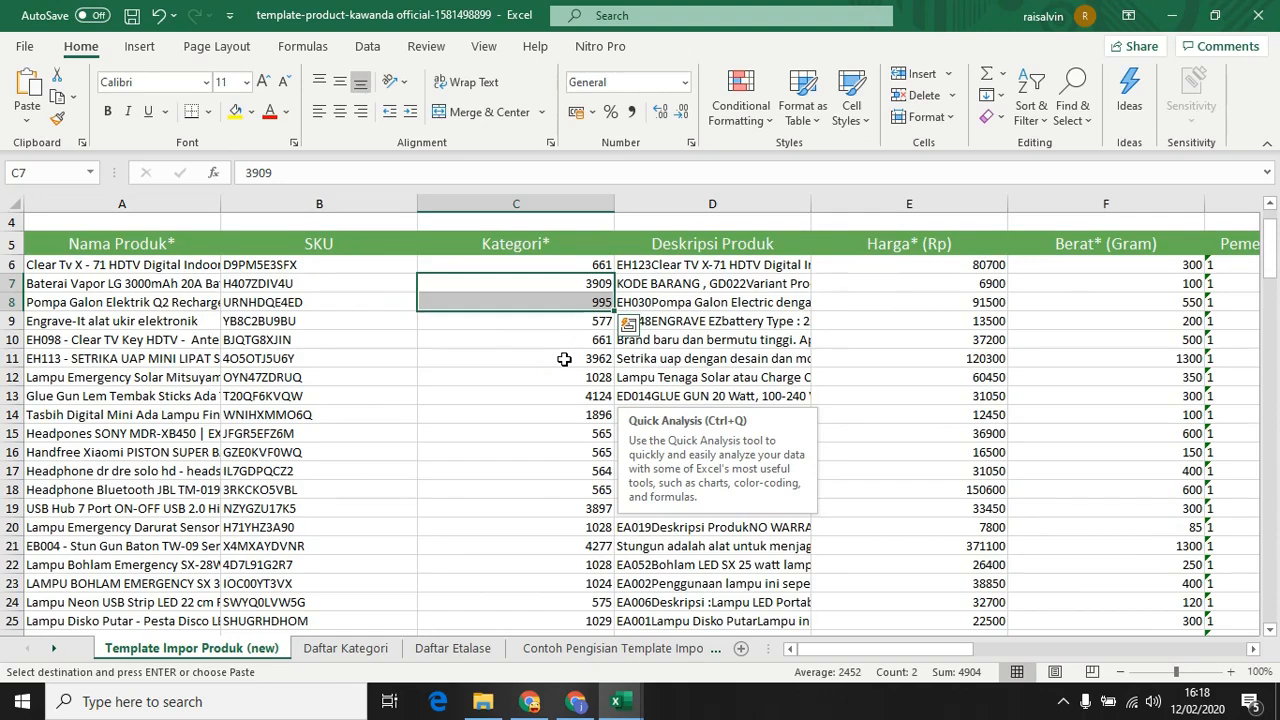
scroll(564, 359, down, 2)
scroll(566, 355, up, 3)
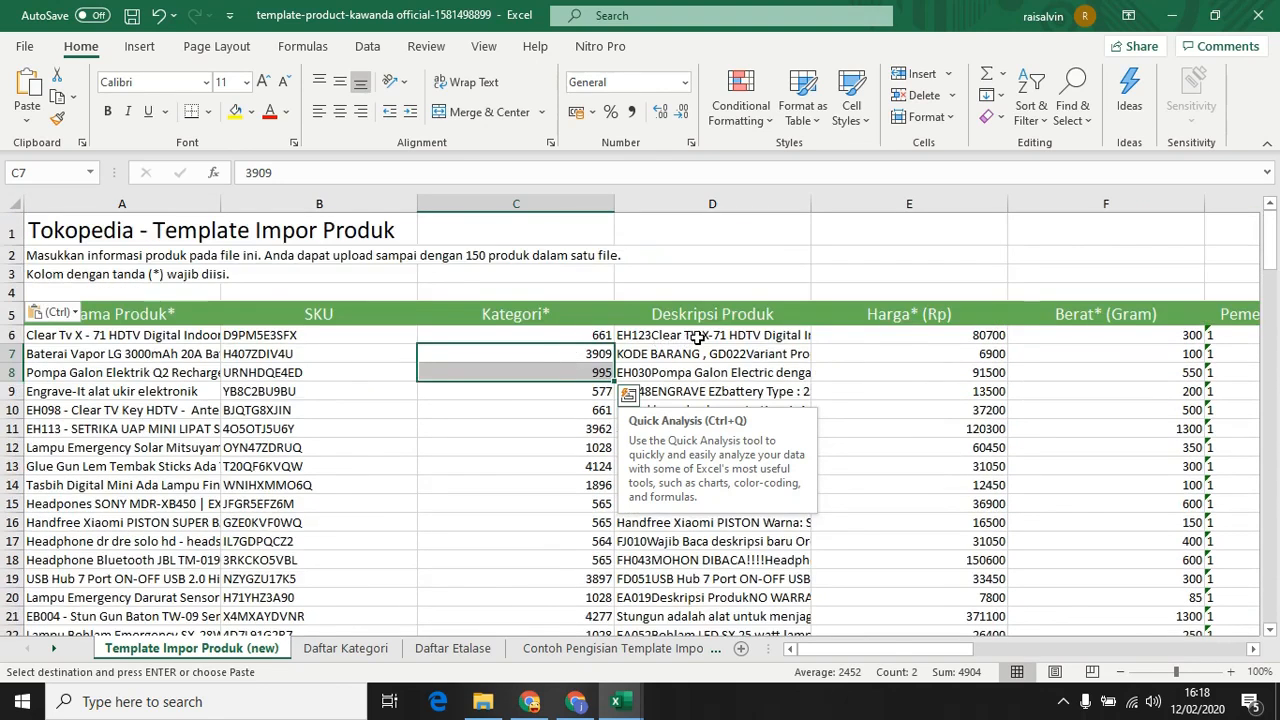
click(776, 352)
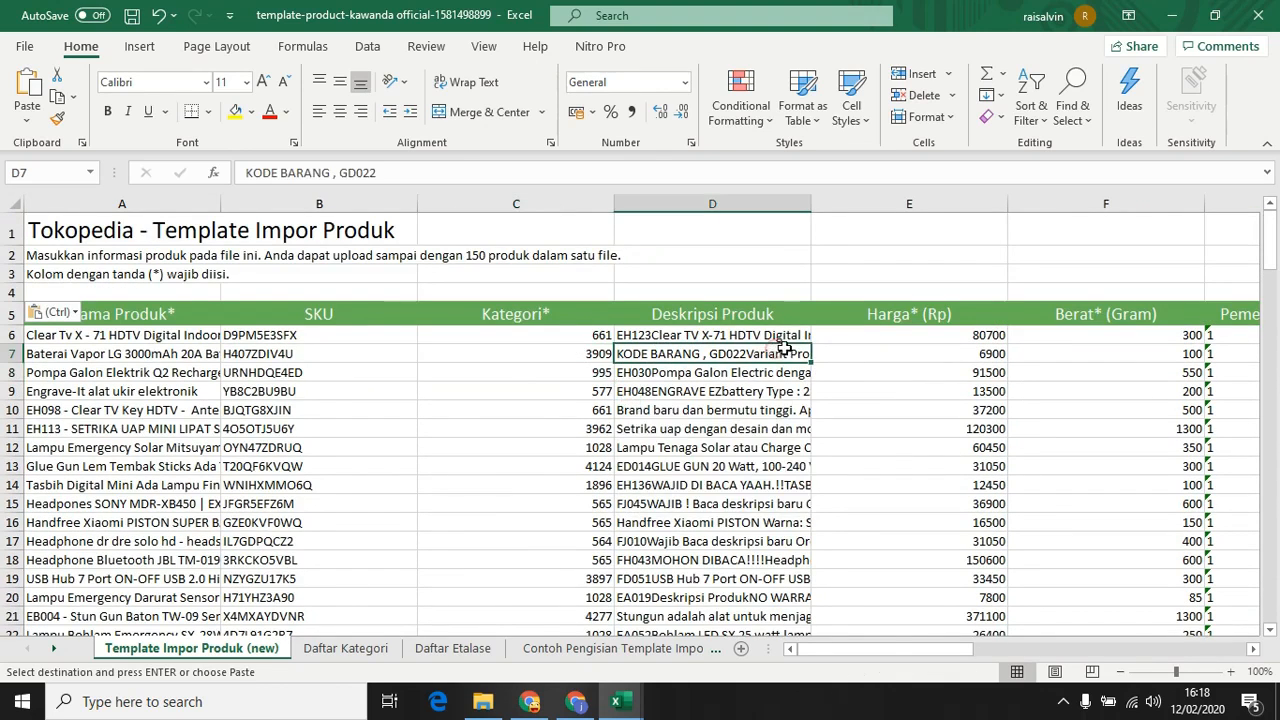
click(871, 377)
Examine the pasted weight, minimum order, status, stock and Etalase columns in the import template.
drag(908, 654, 948, 650)
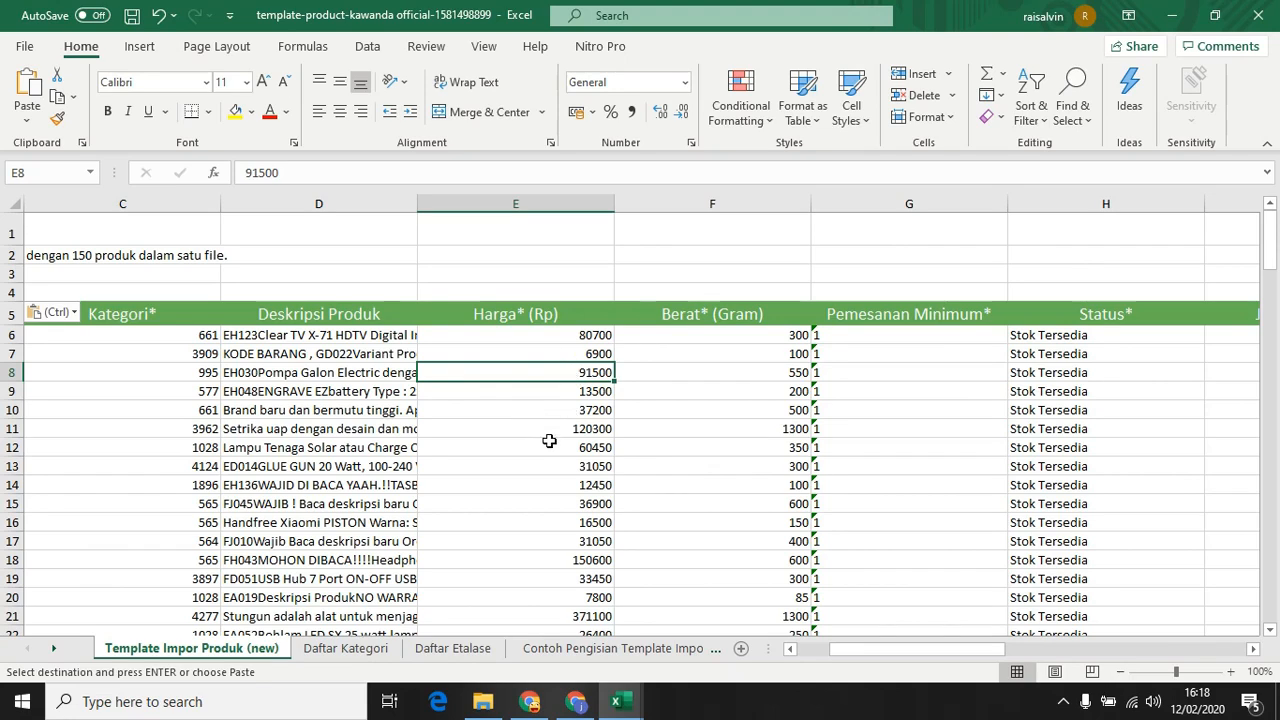
click(718, 400)
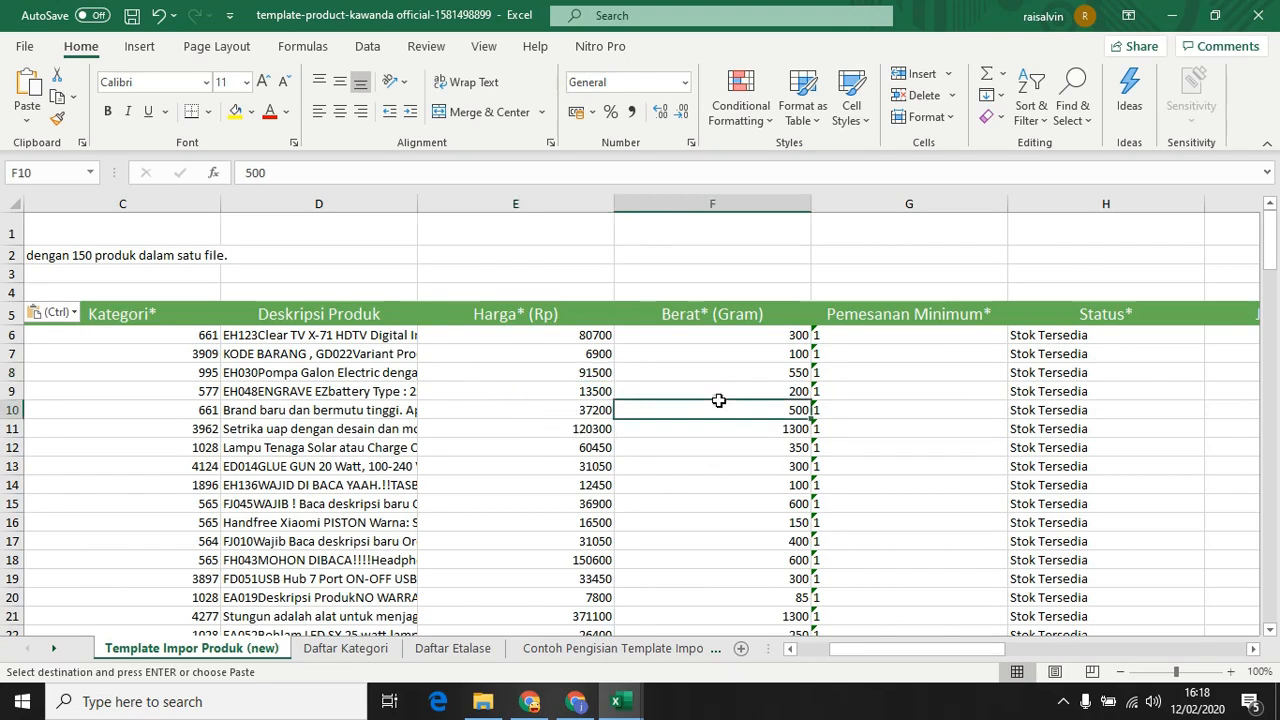
click(928, 371)
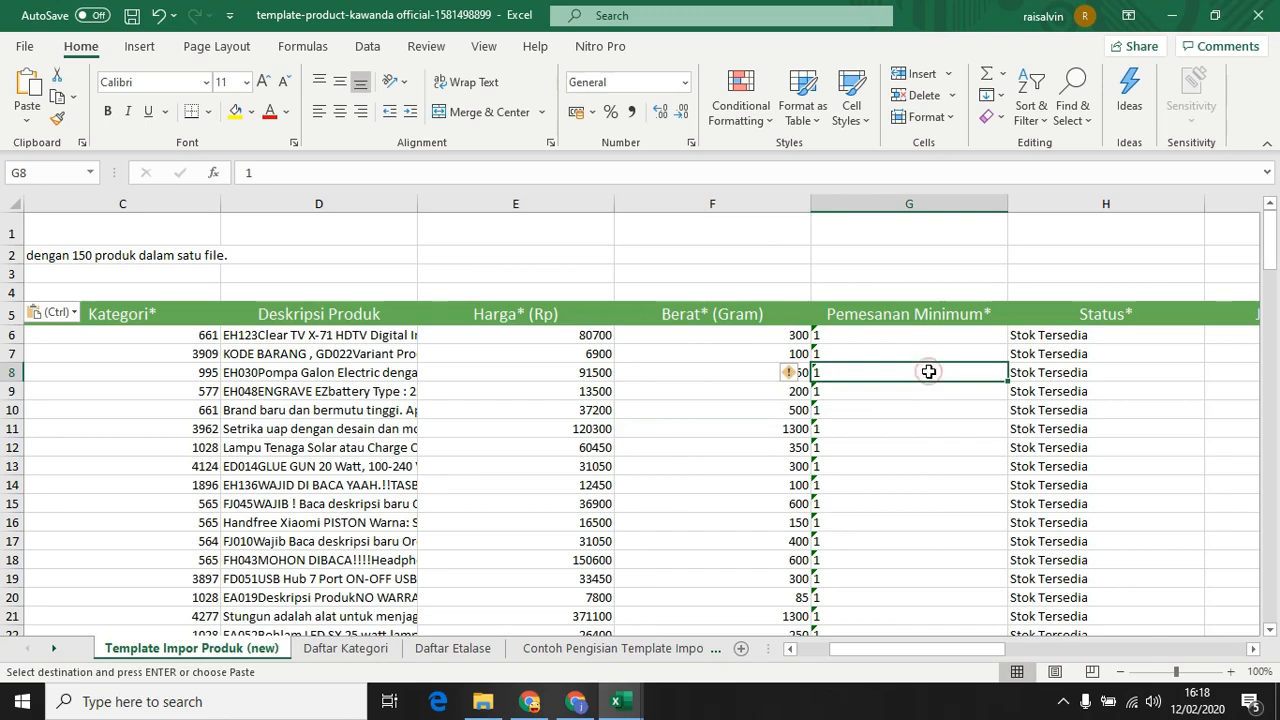
drag(971, 651, 1005, 650)
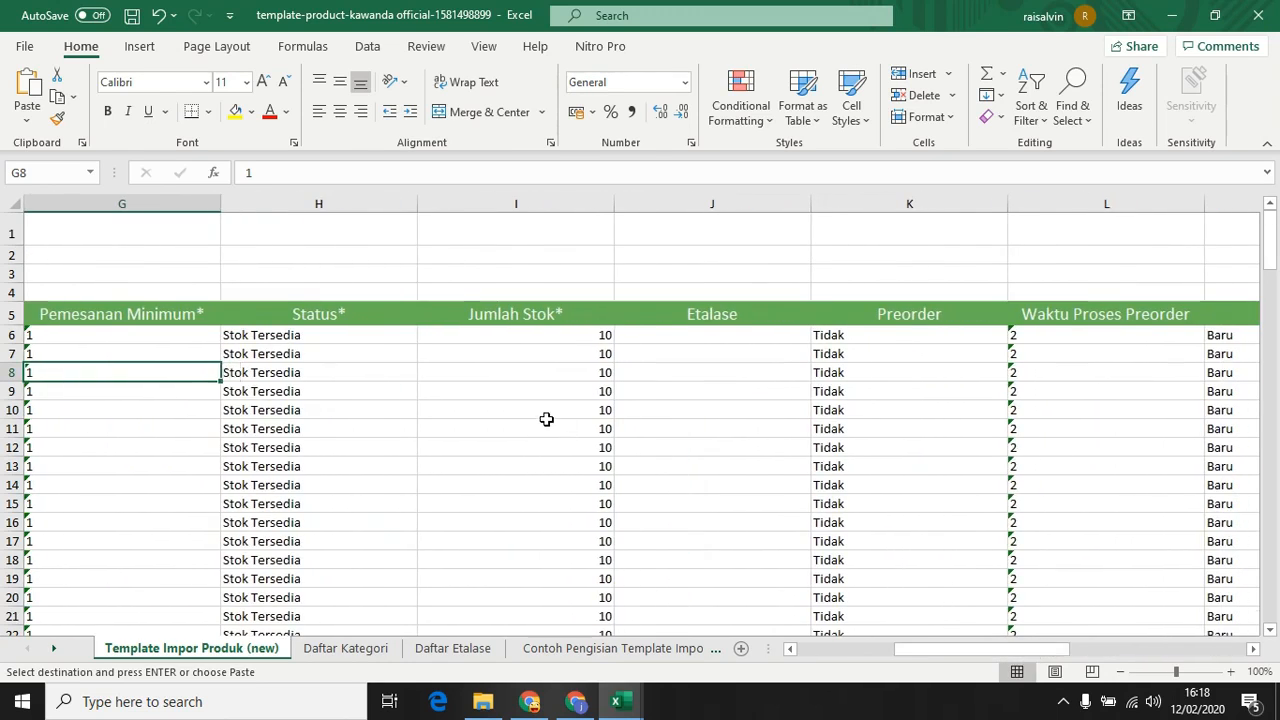
scroll(546, 419, down, 3)
scroll(546, 419, up, 2)
scroll(546, 419, down, 8)
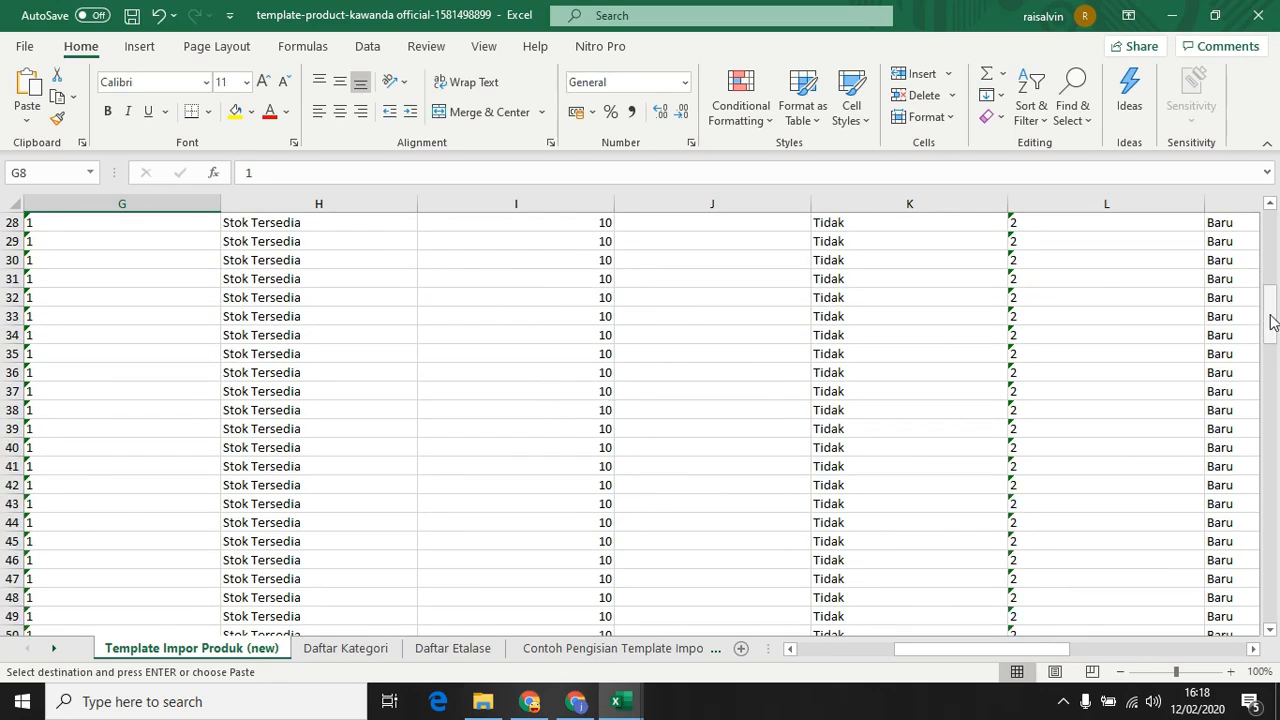
drag(1271, 314, 1276, 228)
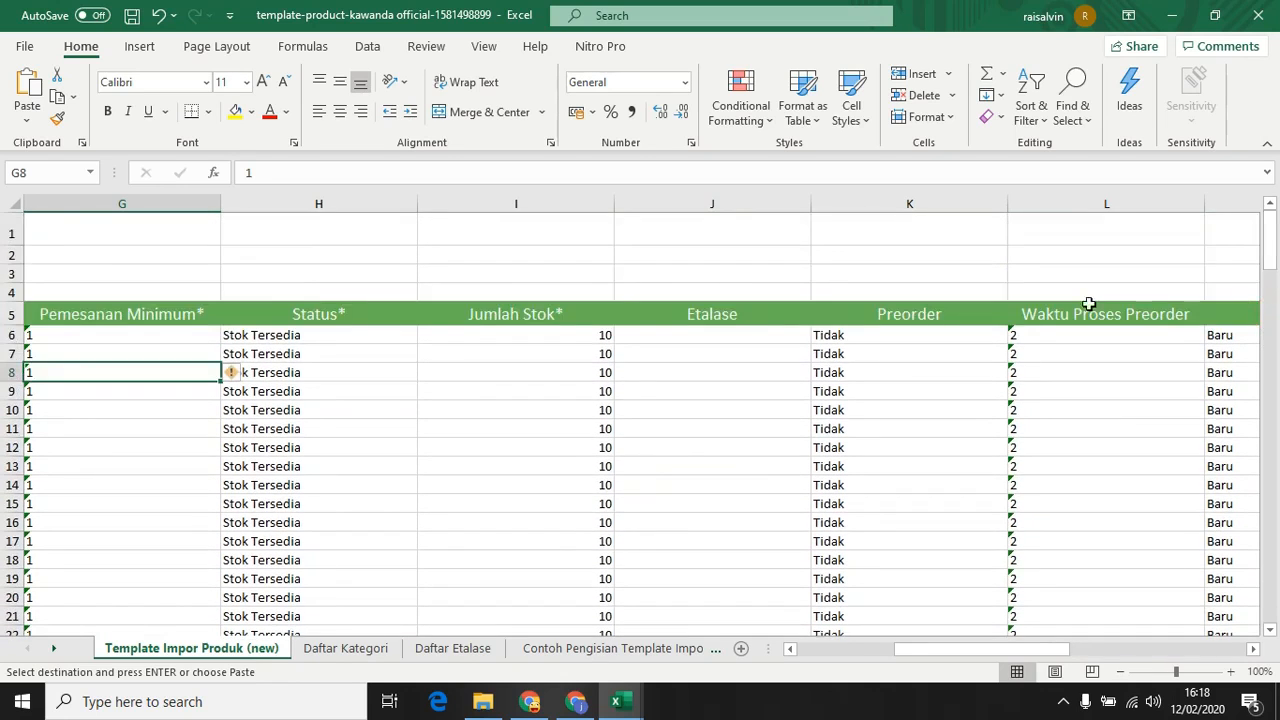
click(764, 400)
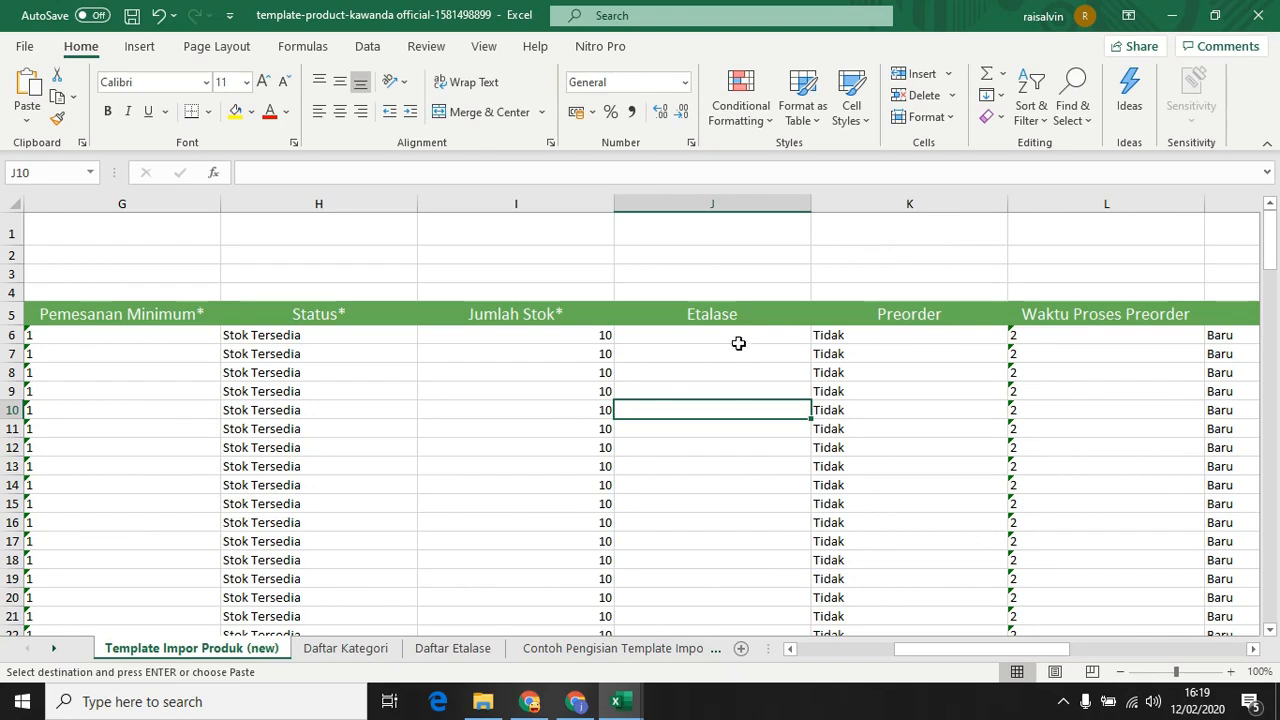
Switch to Tokopedia Seller in Chrome, close the bulk-add dialog and open the Etalase list in the shop settings.
click(620, 701)
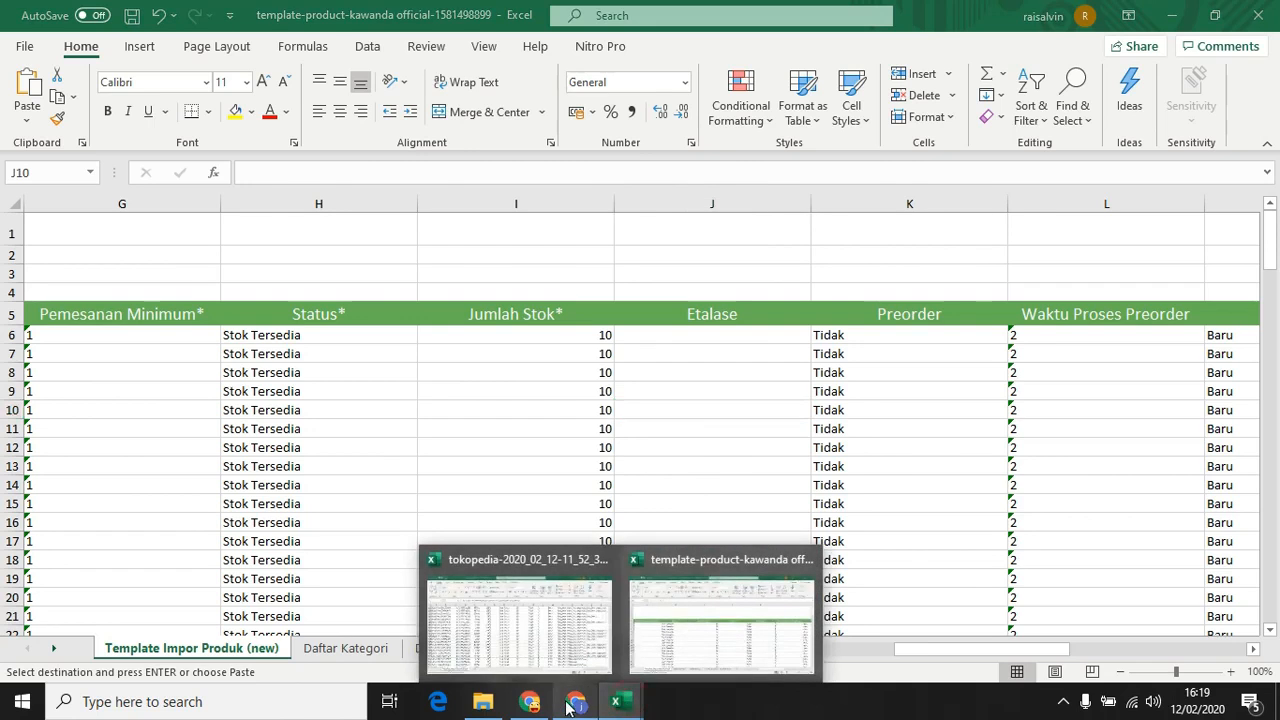
click(570, 704)
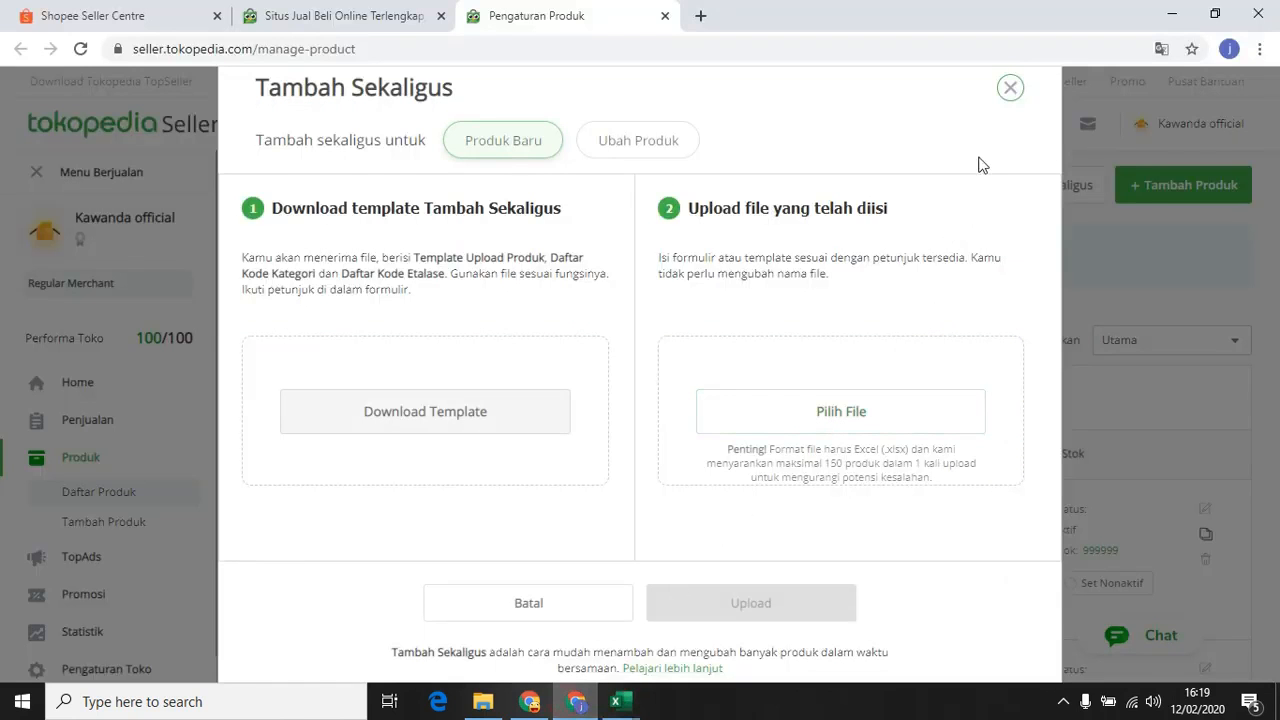
click(1009, 89)
scroll(180, 362, down, 1)
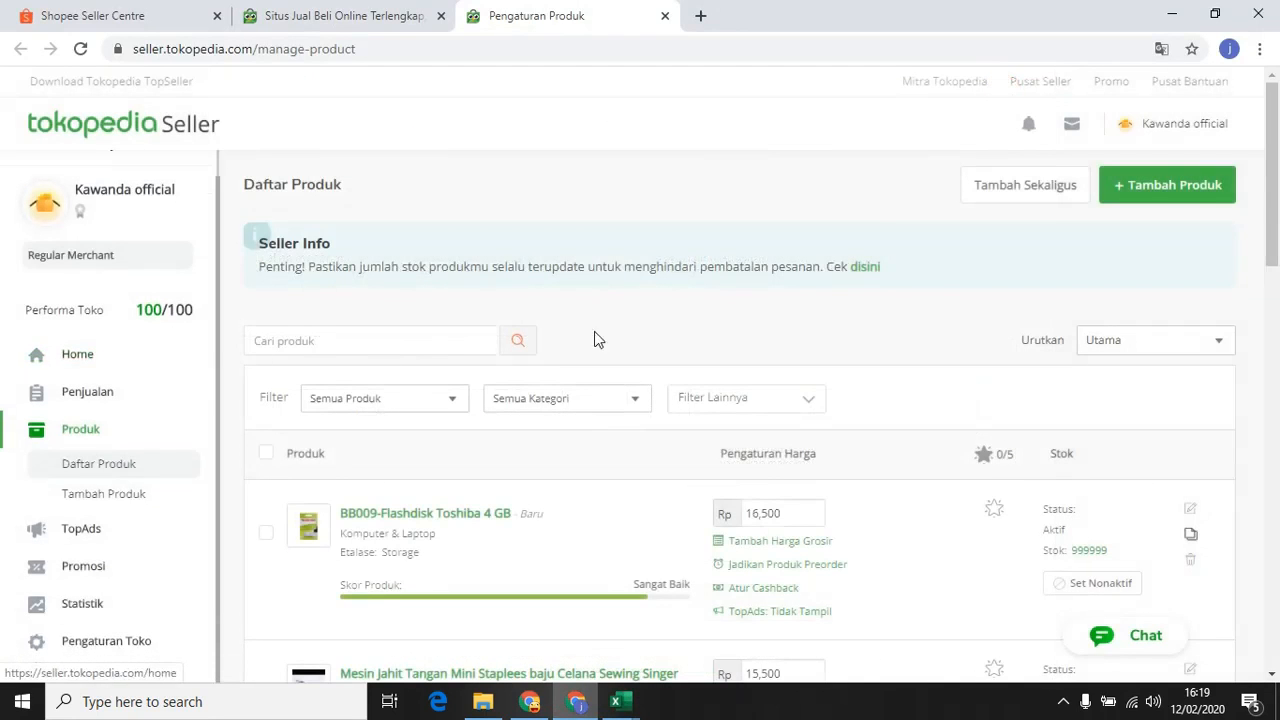
scroll(209, 337, down, 5)
click(100, 642)
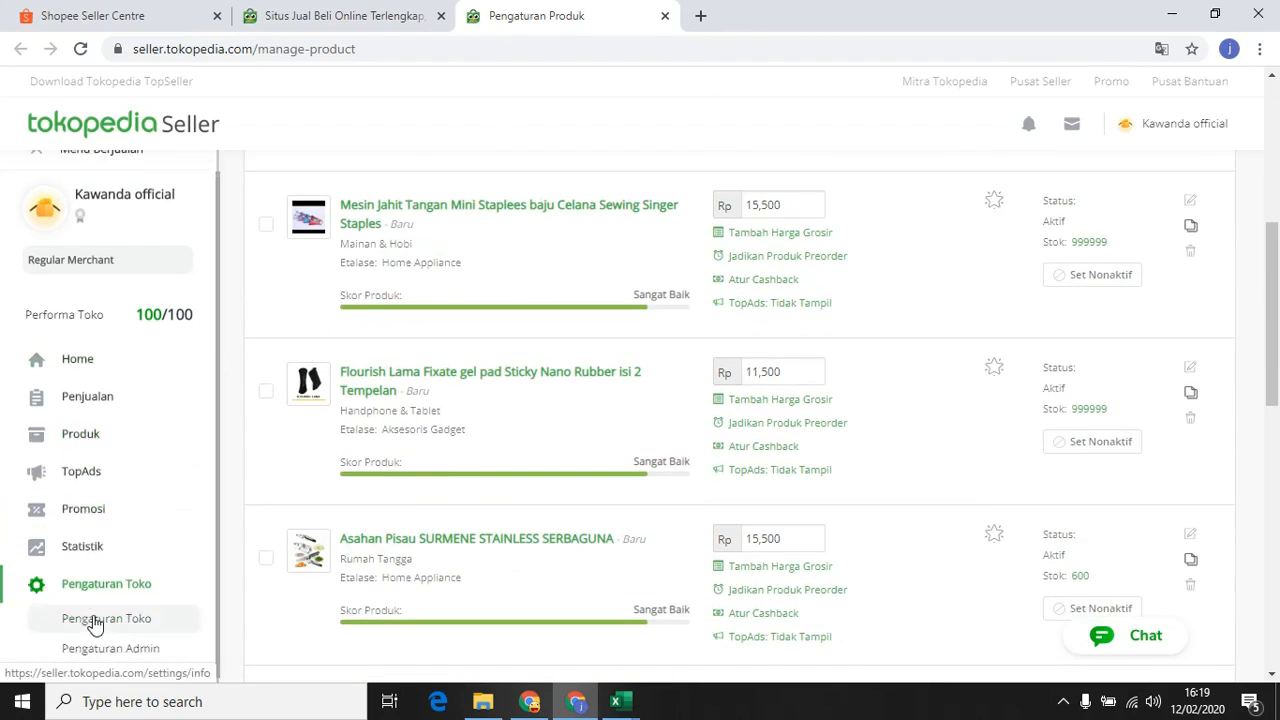
click(98, 620)
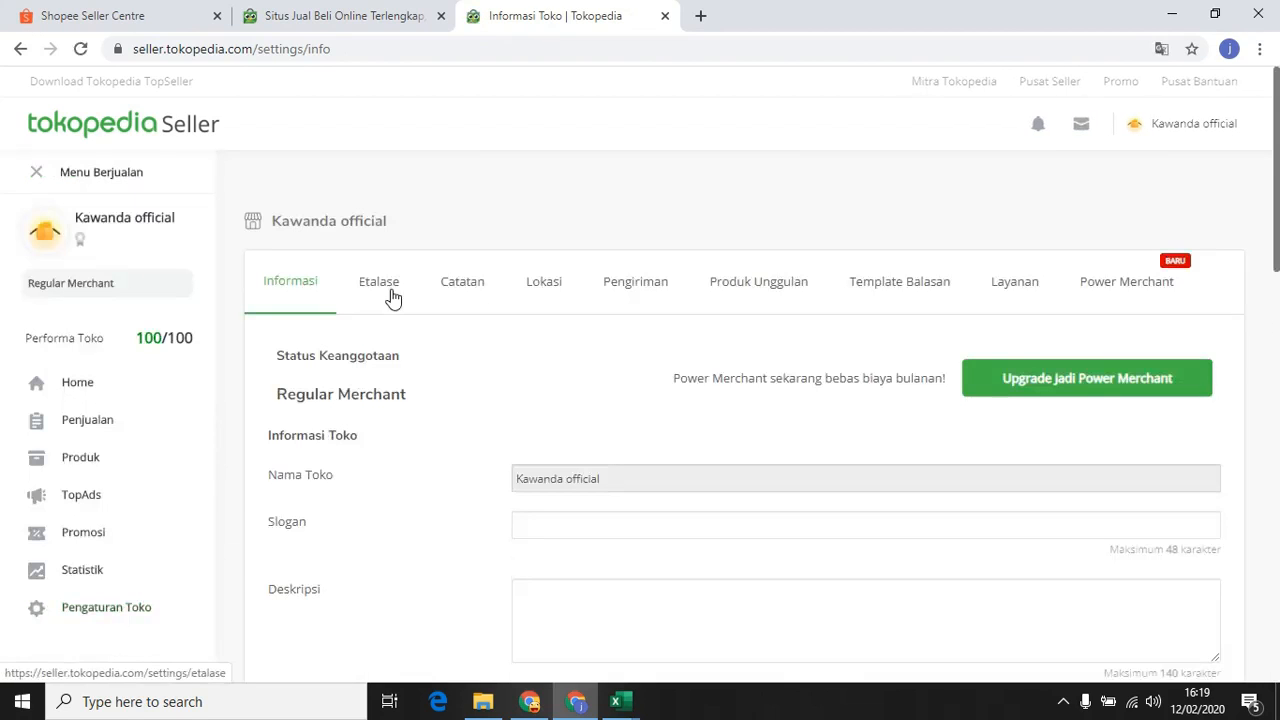
click(393, 298)
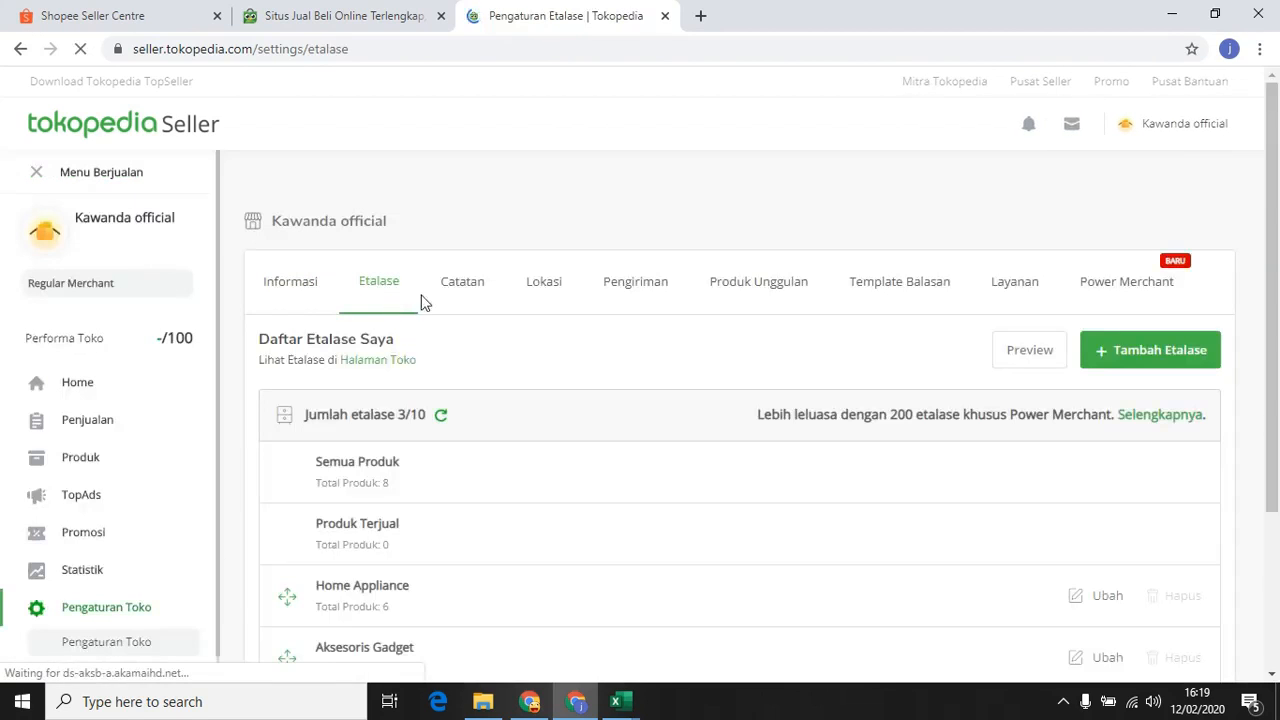
scroll(497, 425, down, 2)
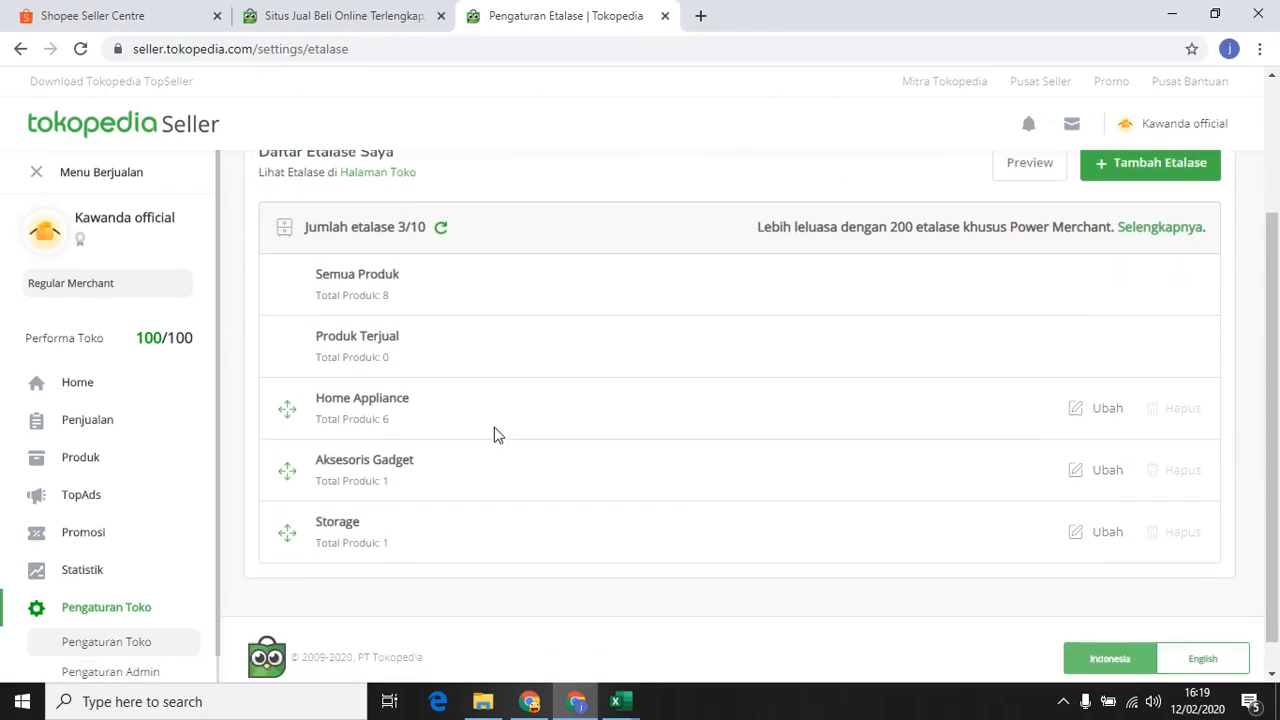
Copy the Etalase name "Aksesoris Gadget" from the shop's Etalase list.
double_click(333, 460)
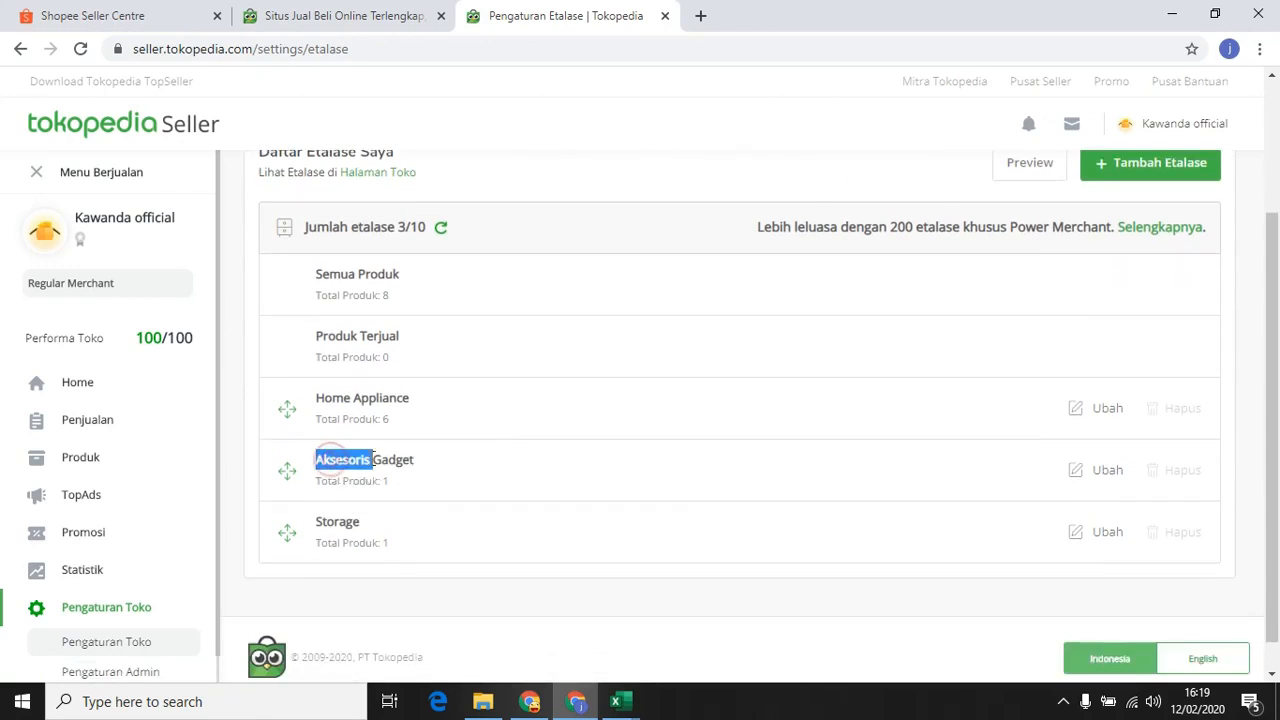
drag(316, 460, 413, 460)
right_click(386, 462)
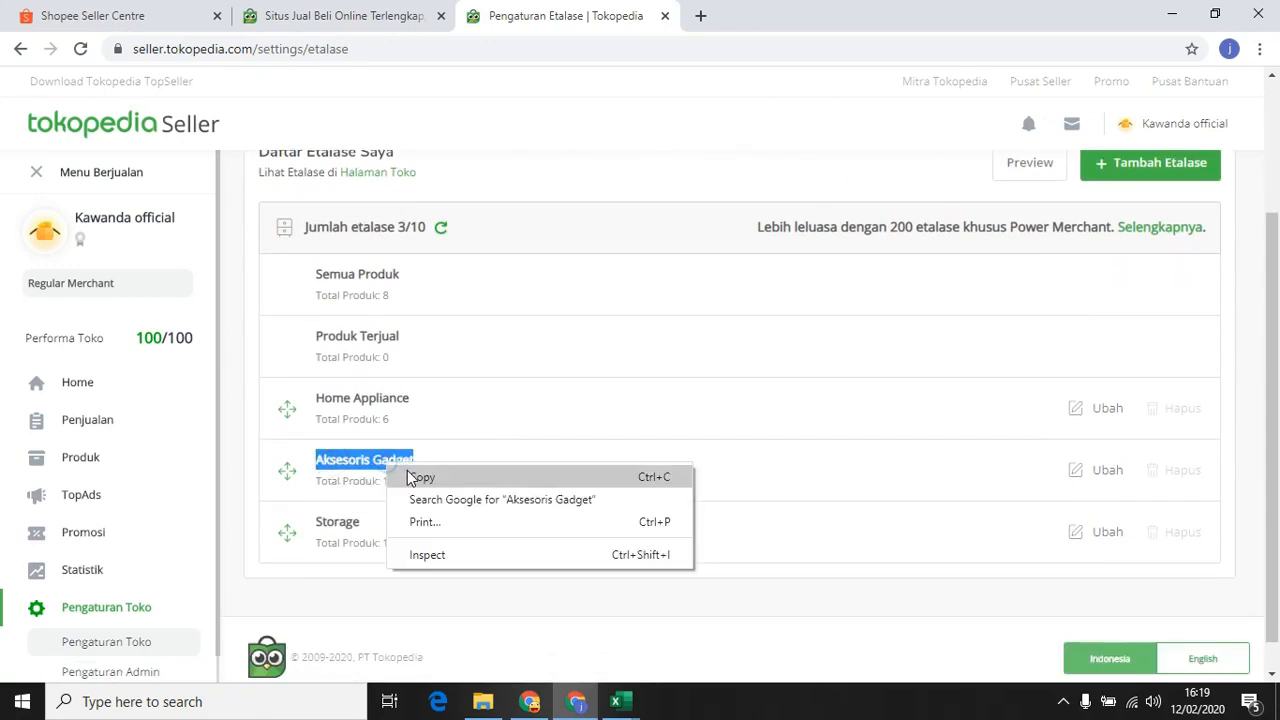
click(420, 477)
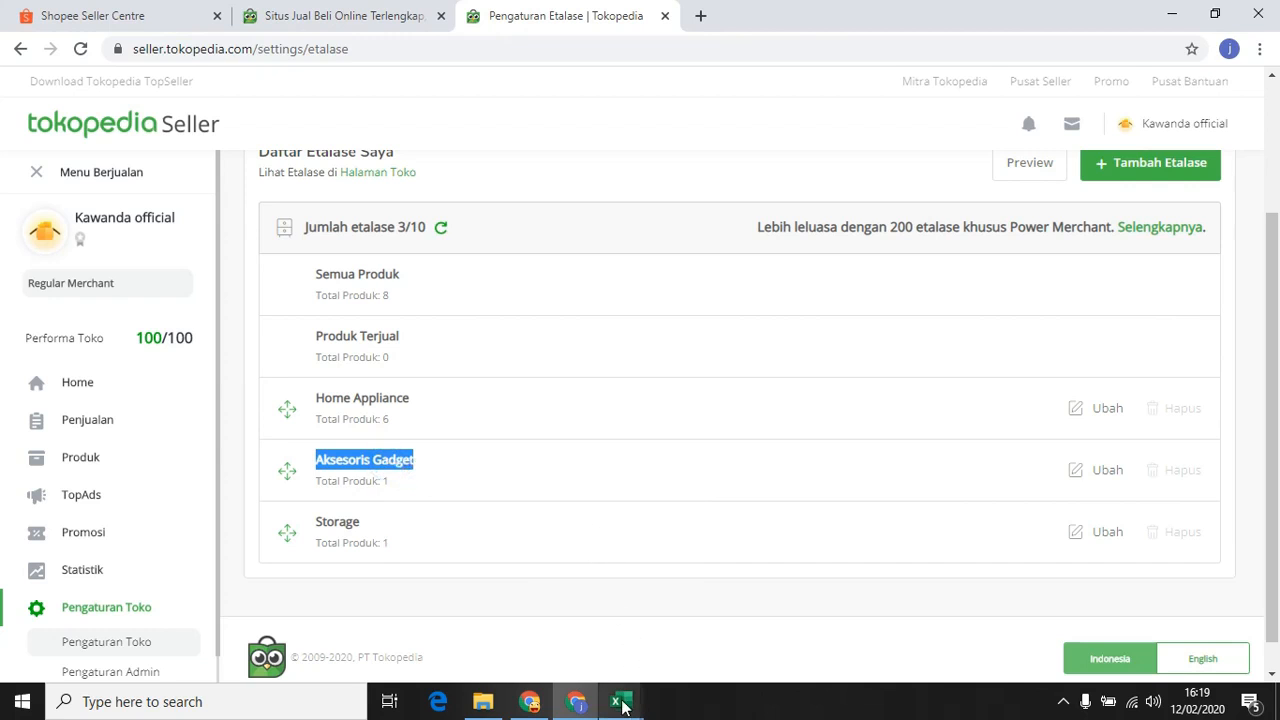
Return to the Excel import template, paste "Aksesoris Gadget" into Etalase cell J6 and fill it down to J150.
mouse_move(622, 704)
click(673, 660)
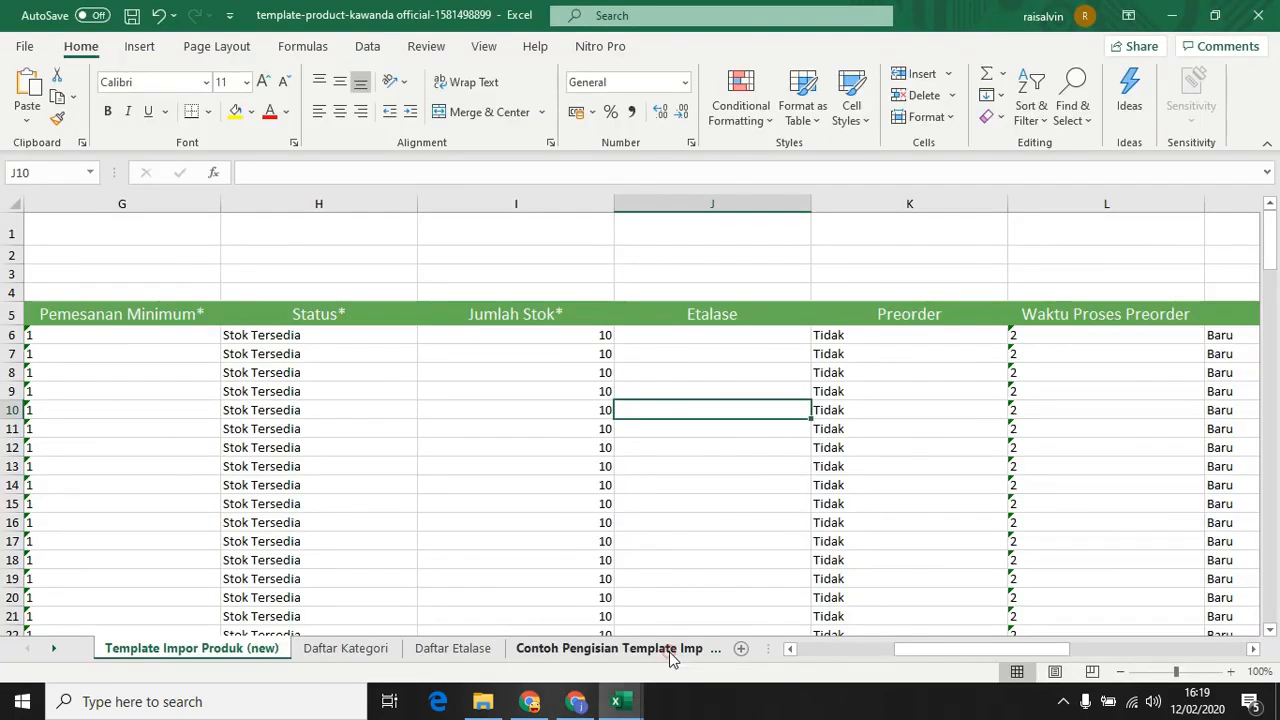
click(716, 340)
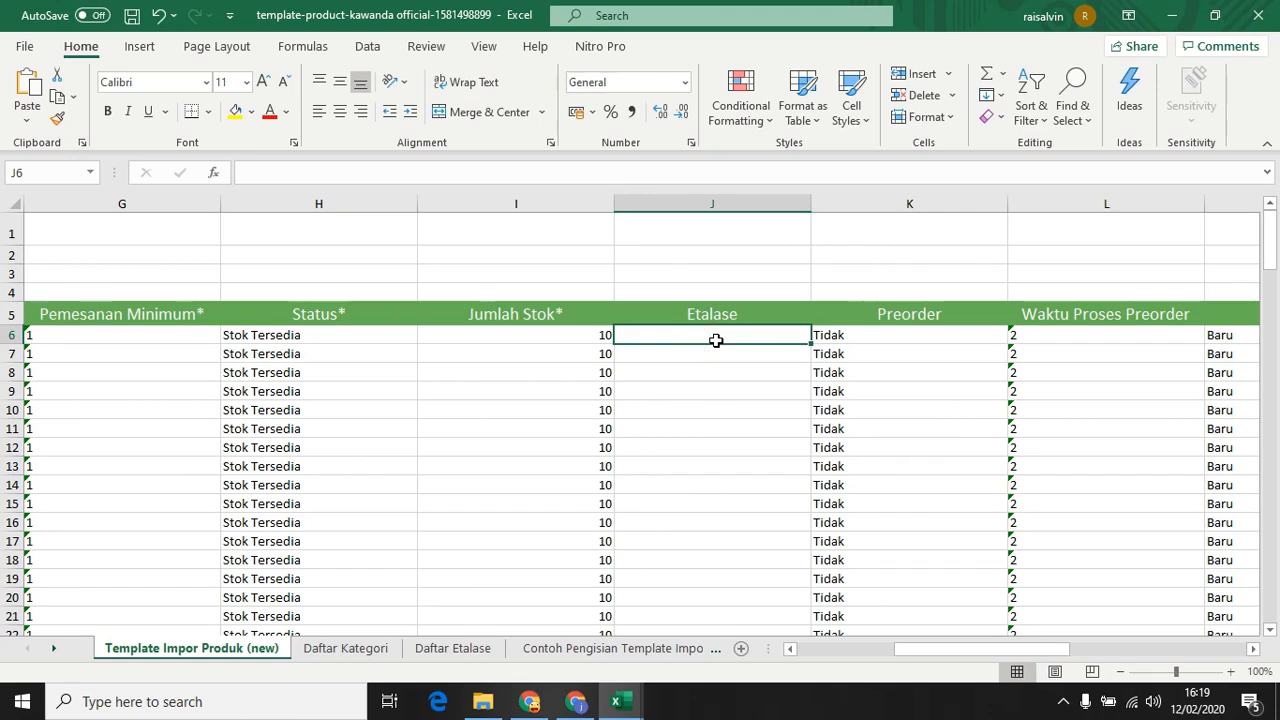
key(ctrl+v)
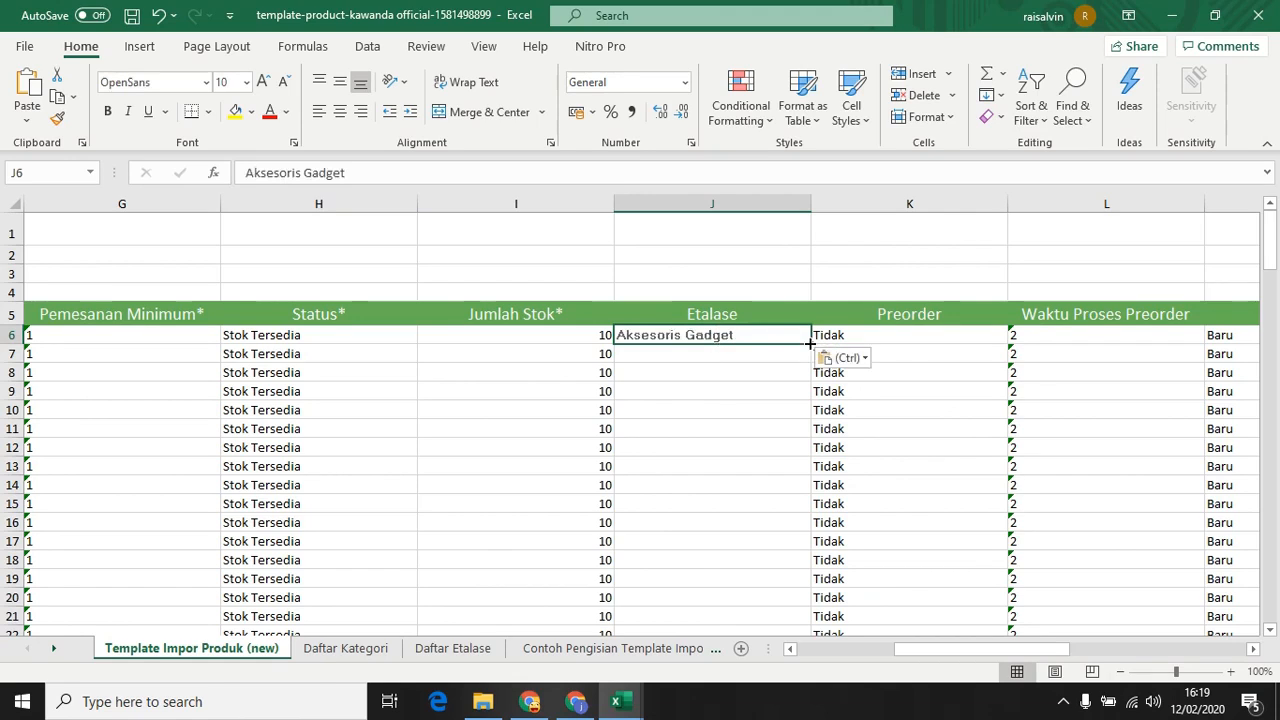
drag(810, 343, 786, 607)
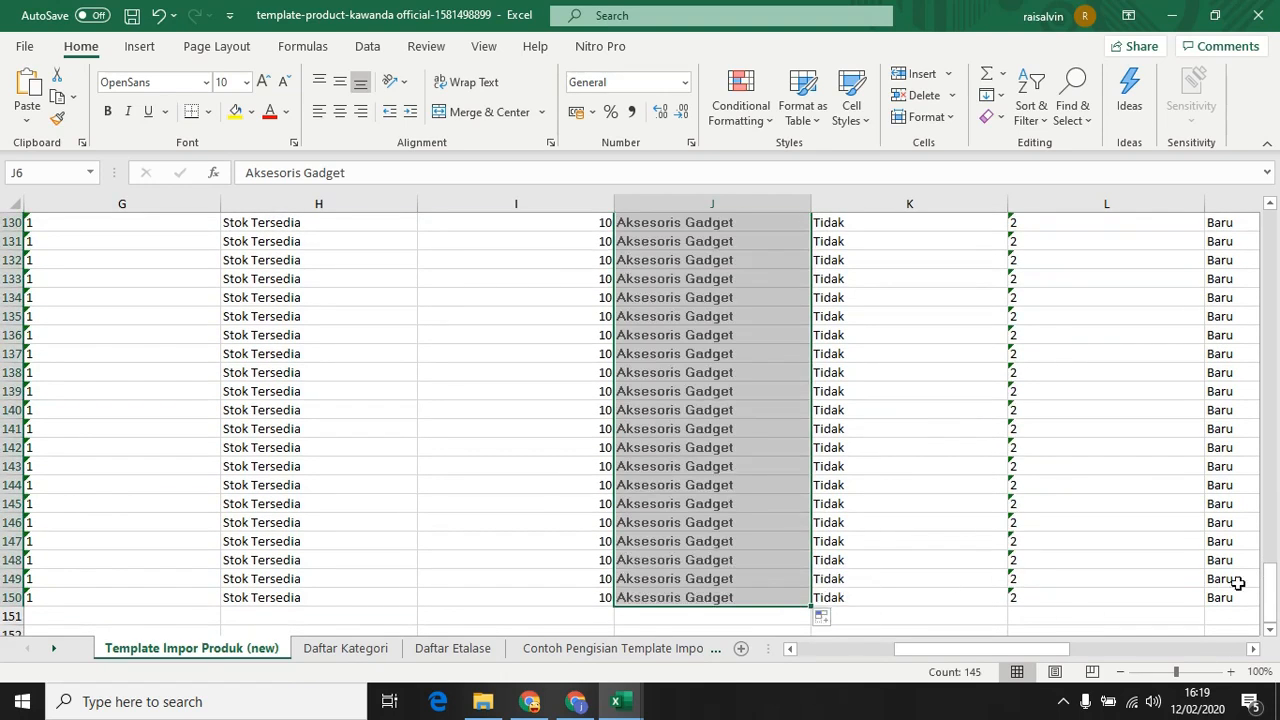
click(1180, 626)
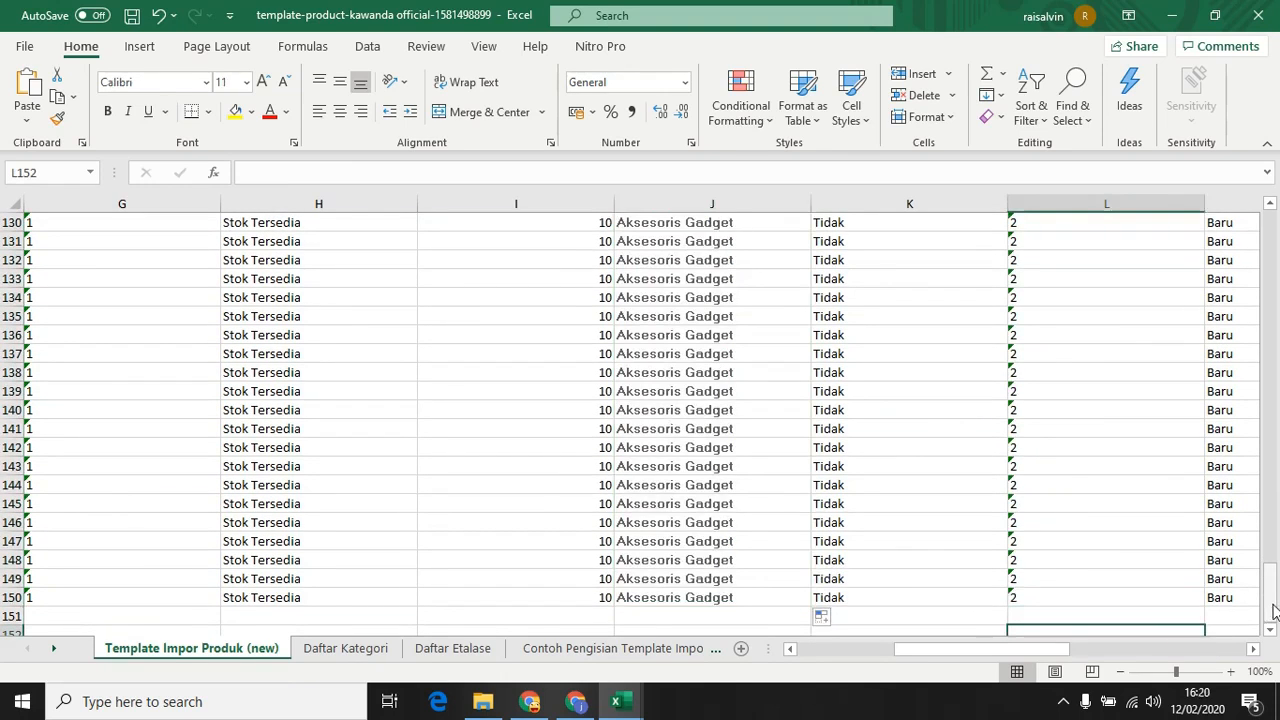
drag(1275, 612, 1272, 200)
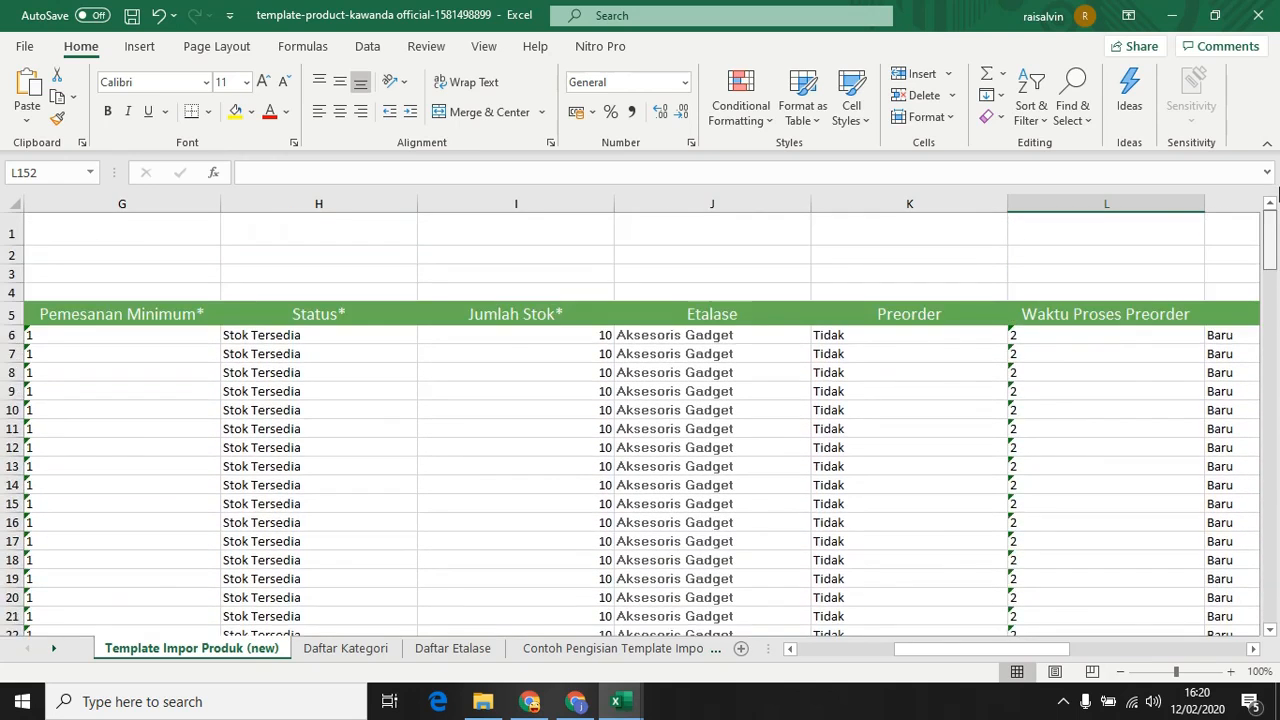
Examine the template's preorder, preorder processing time, condition and image link columns.
mouse_move(917, 651)
mouse_down()
mouse_move(946, 651)
mouse_move(921, 648)
mouse_up()
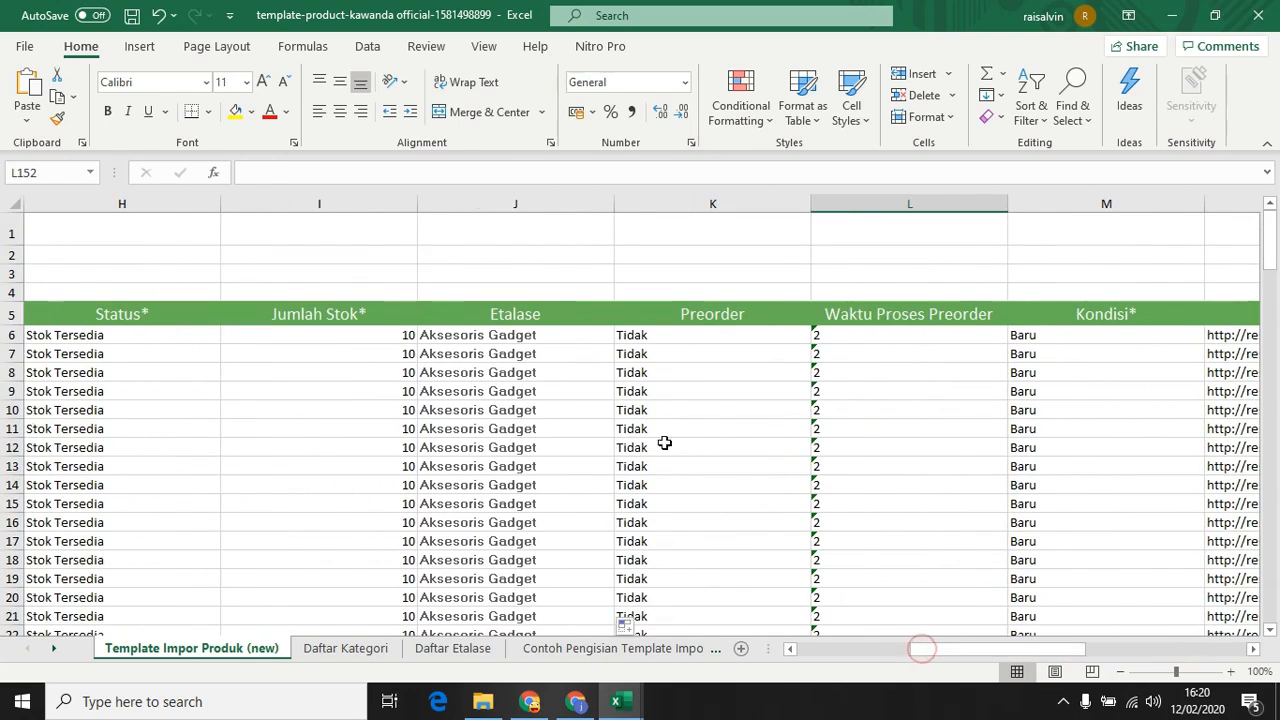
click(700, 370)
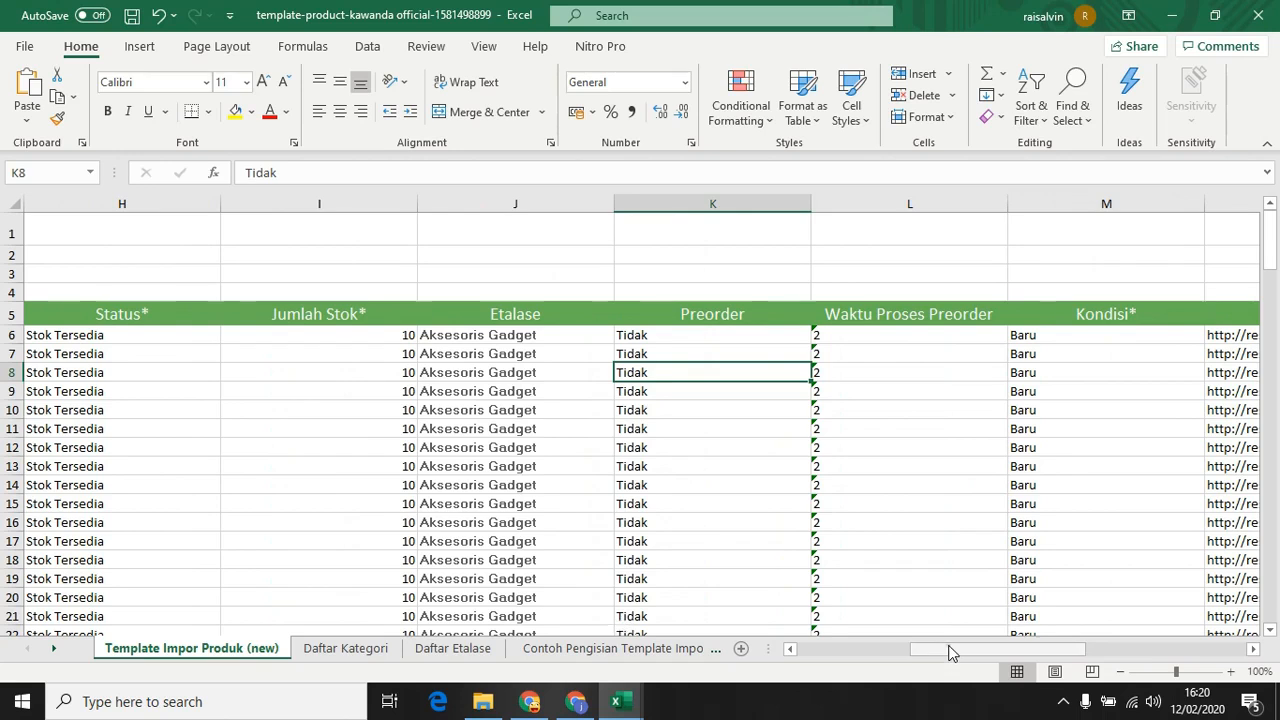
click(843, 405)
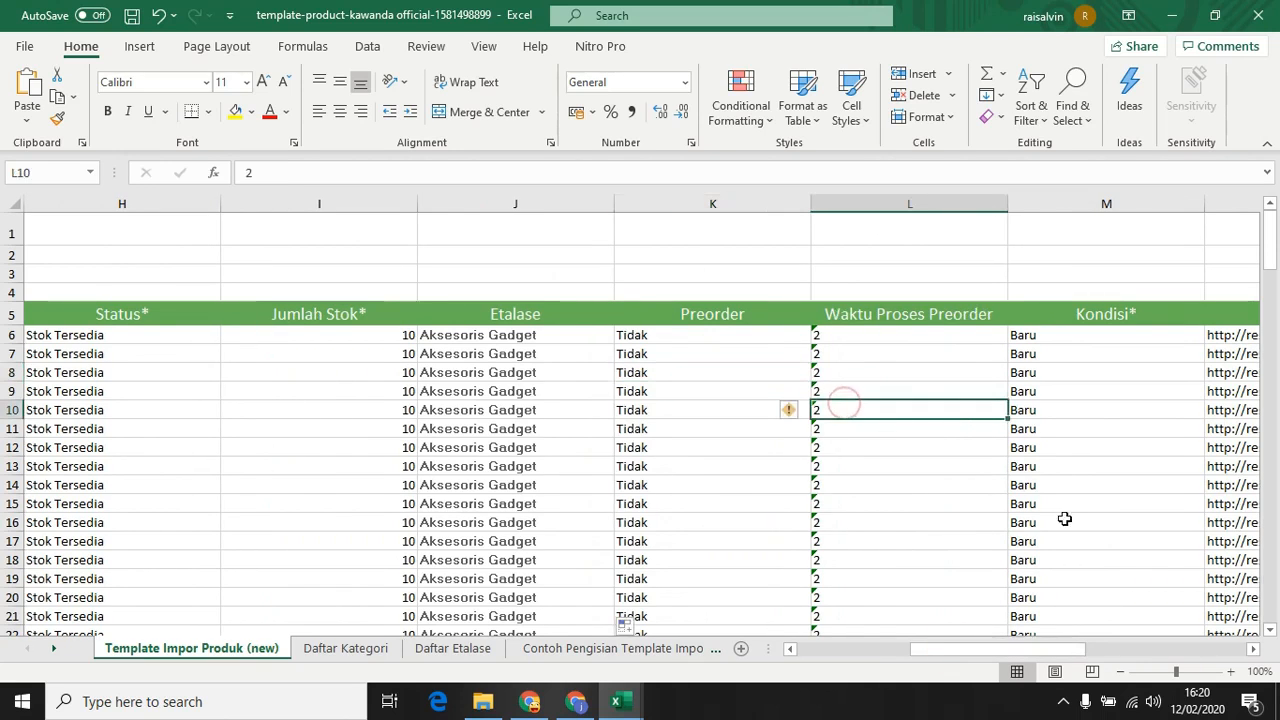
drag(1020, 648, 1085, 647)
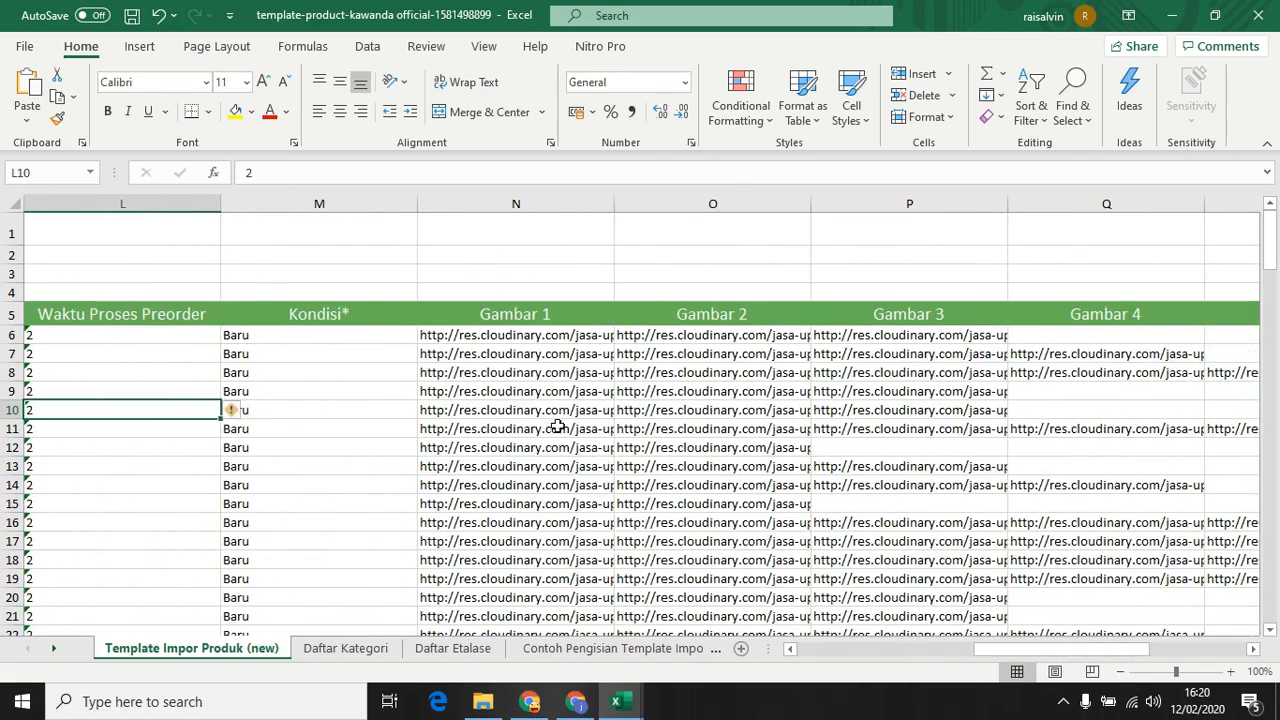
click(531, 372)
click(695, 352)
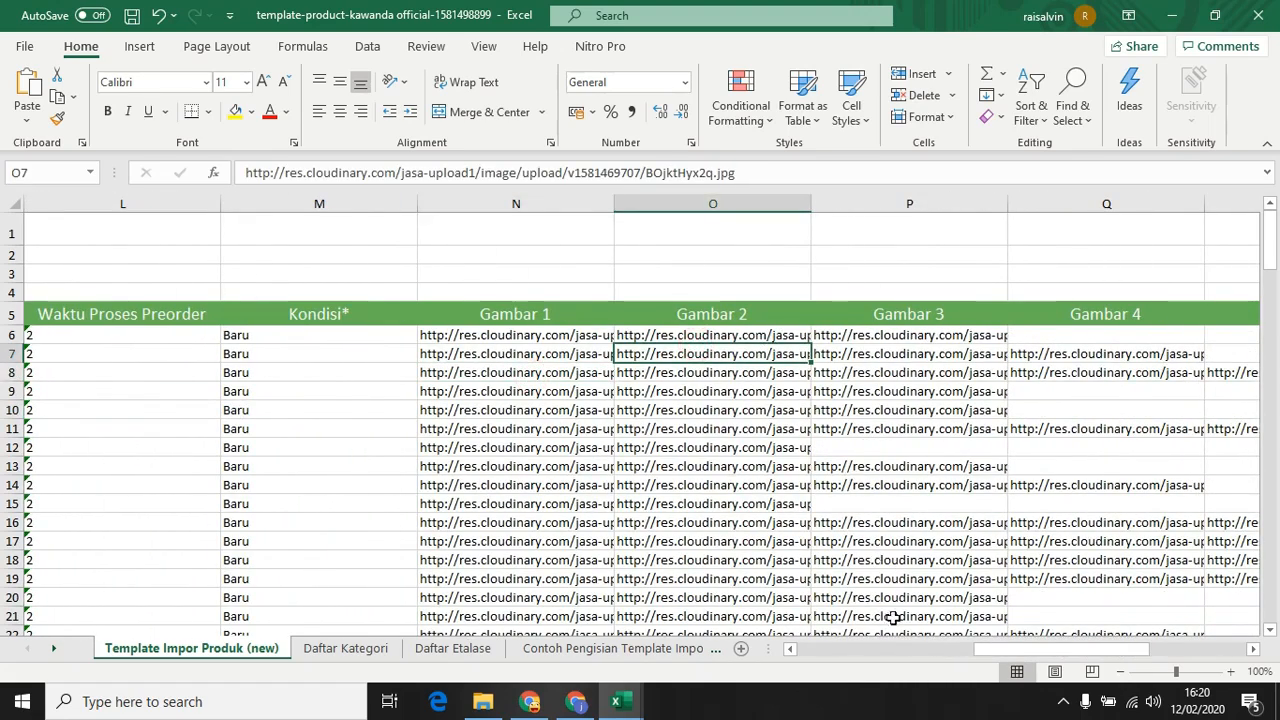
Save the completed import template workbook under its existing file name.
drag(1094, 648, 805, 651)
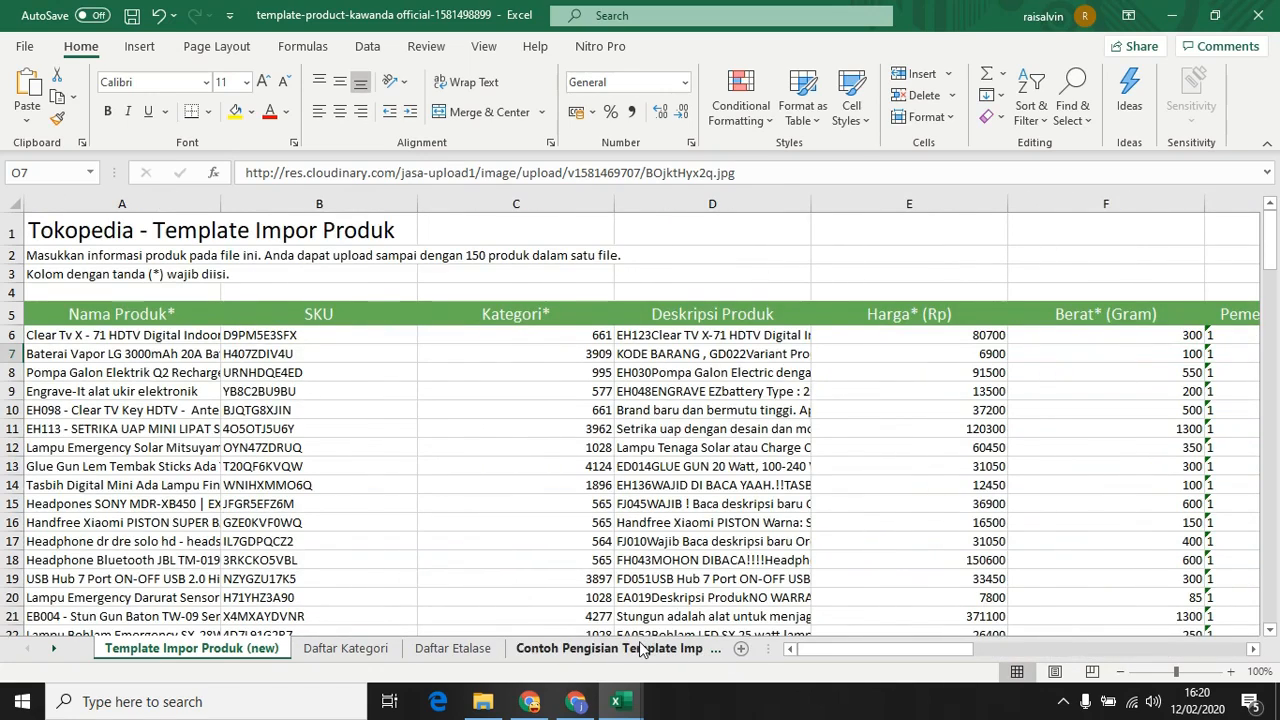
click(131, 17)
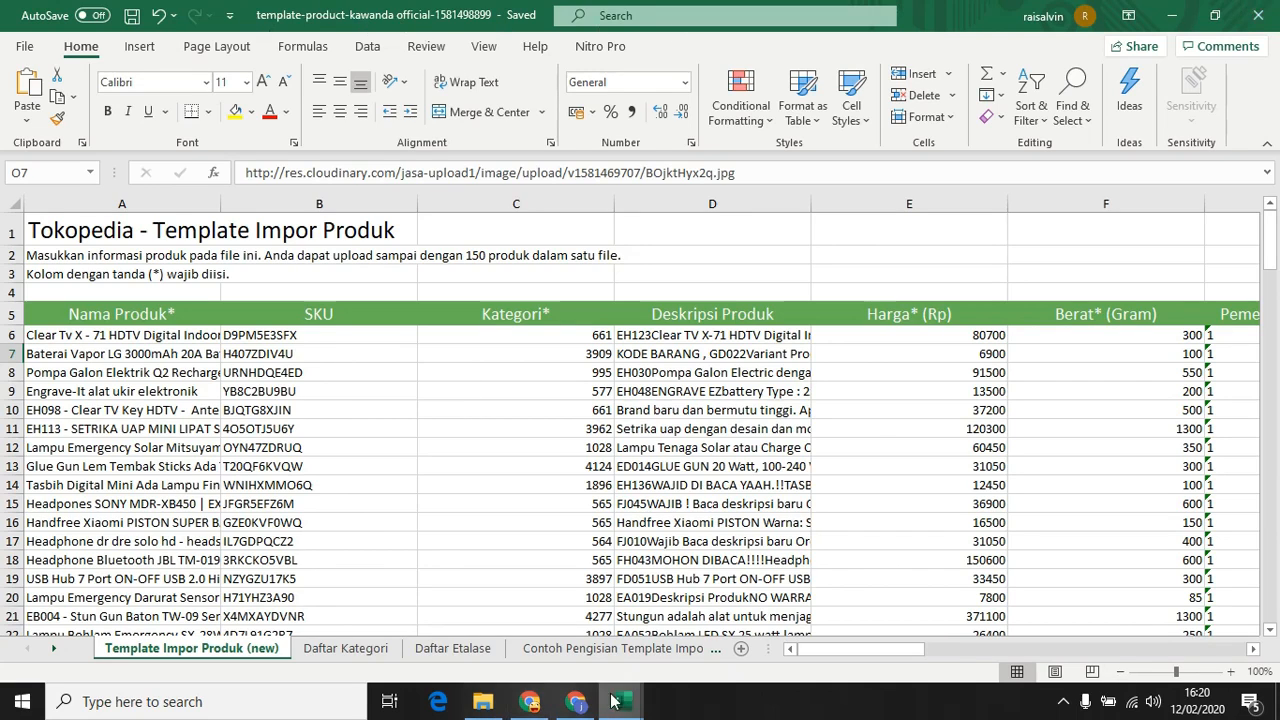
Switch back to Tokopedia Seller in Chrome and review the Etalase list, its allowance and the shop's merchant status.
click(575, 701)
scroll(866, 374, up, 2)
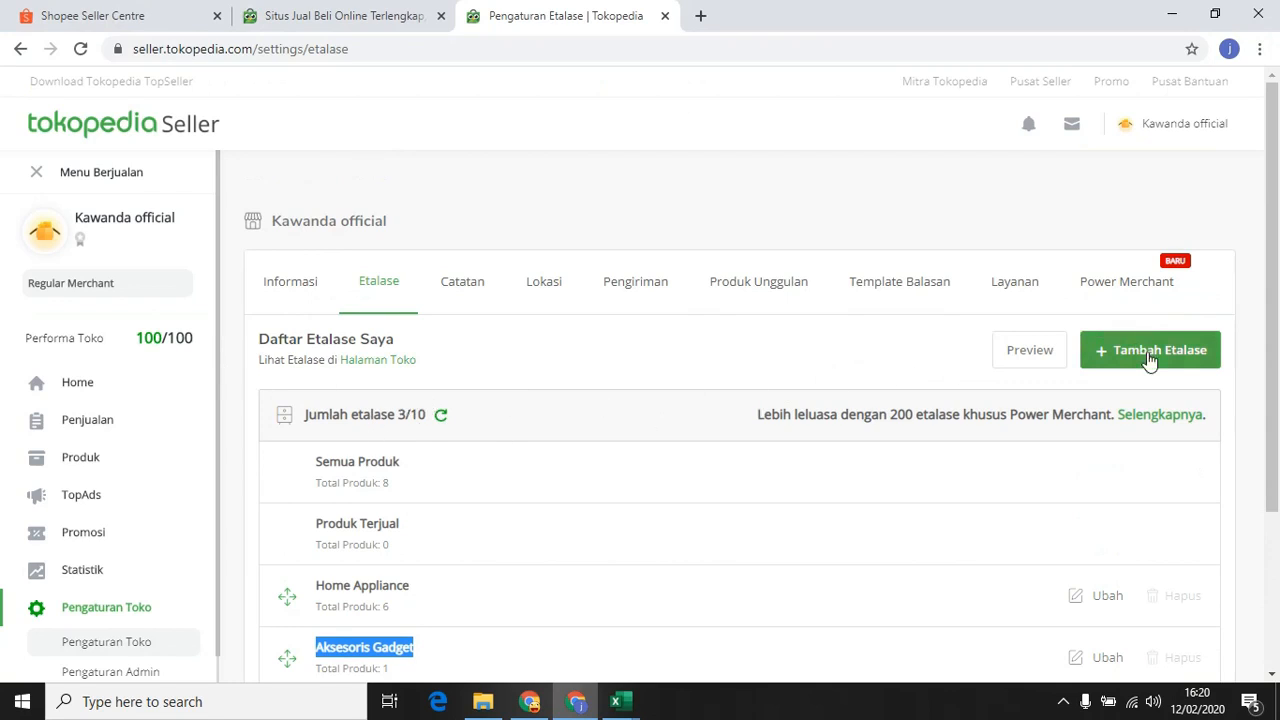
scroll(1178, 346, down, 1)
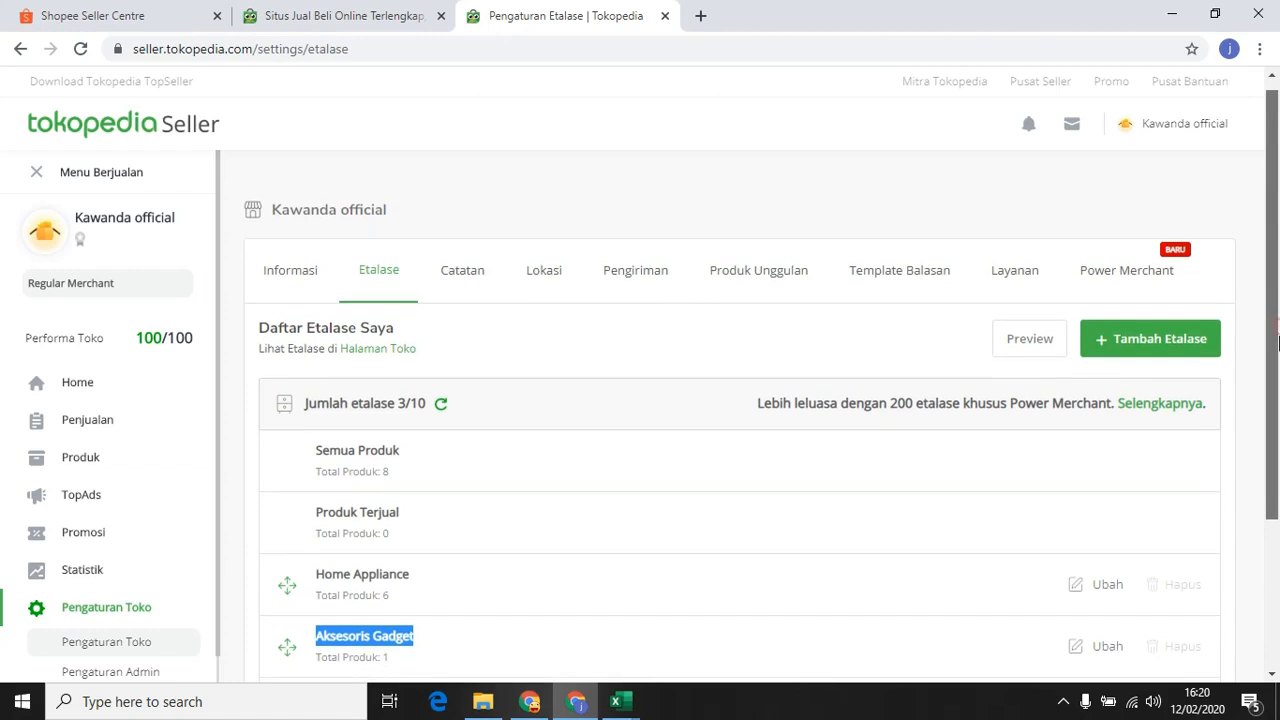
scroll(1150, 350, down, 1)
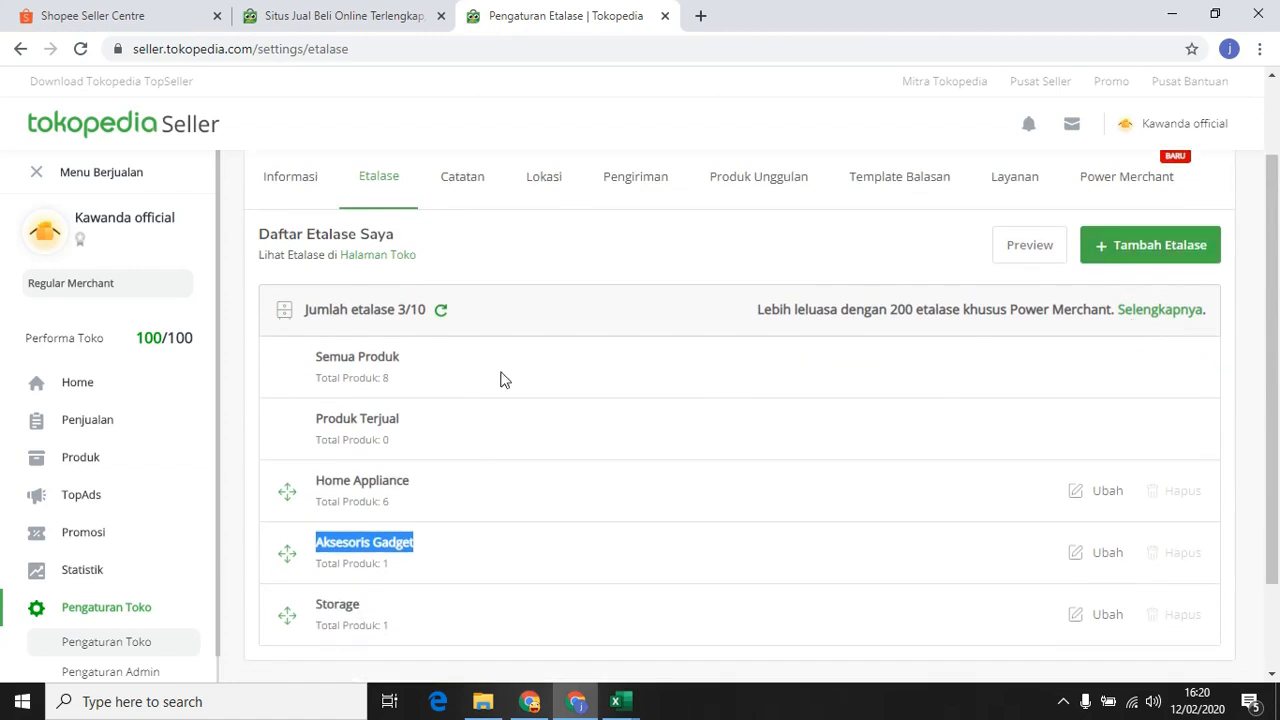
drag(28, 284, 115, 286)
scroll(434, 401, down, 1)
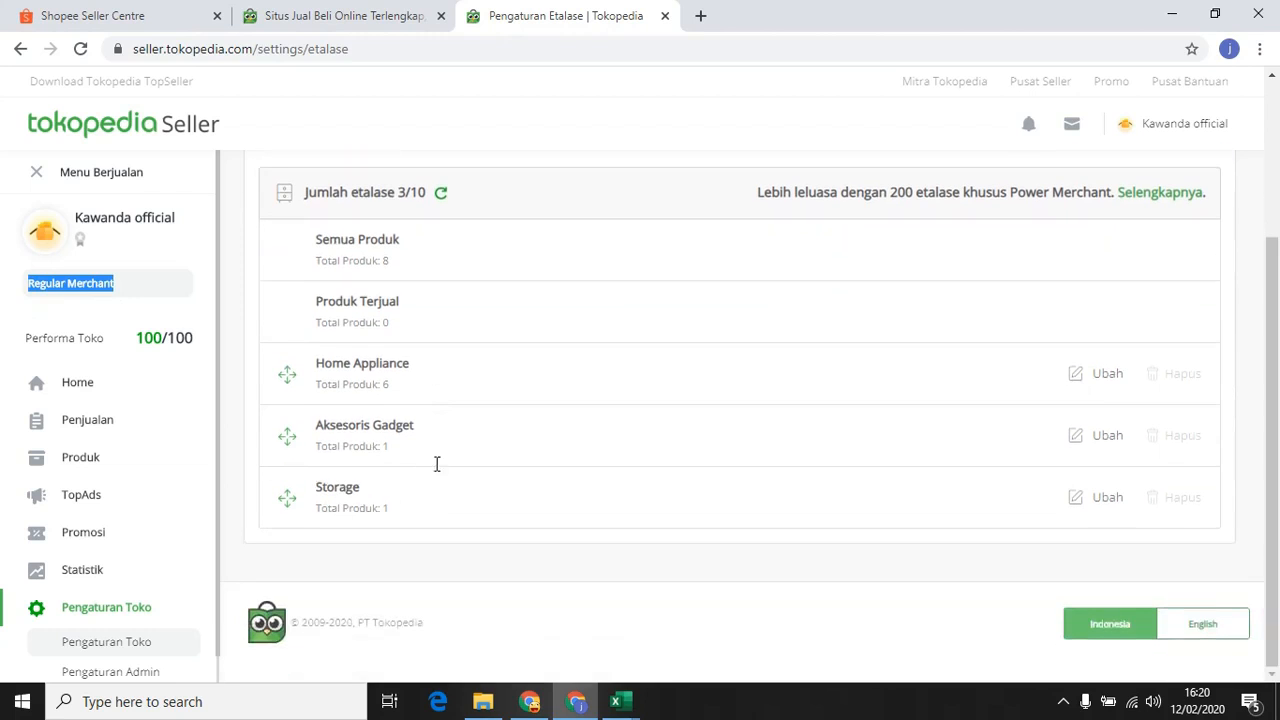
scroll(674, 368, up, 2)
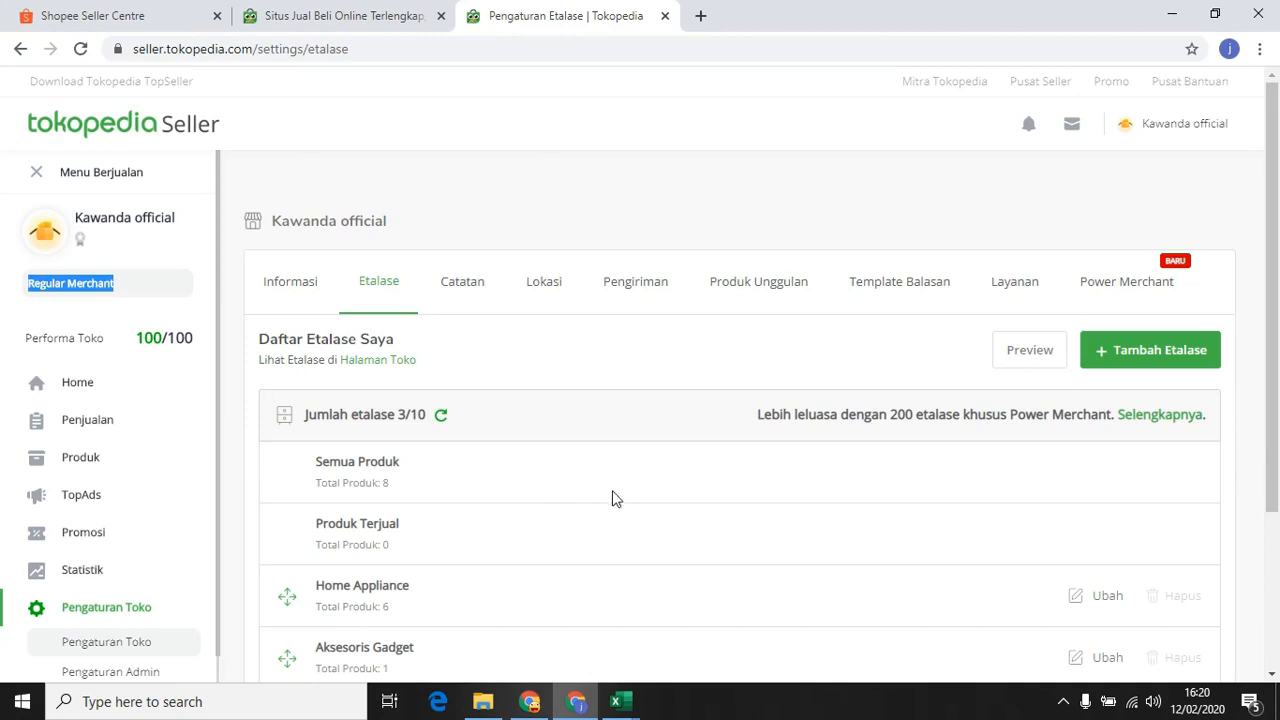
Open the shop's product list (Daftar Produk) in Tokopedia Seller.
scroll(557, 480, down, 1)
scroll(557, 480, up, 1)
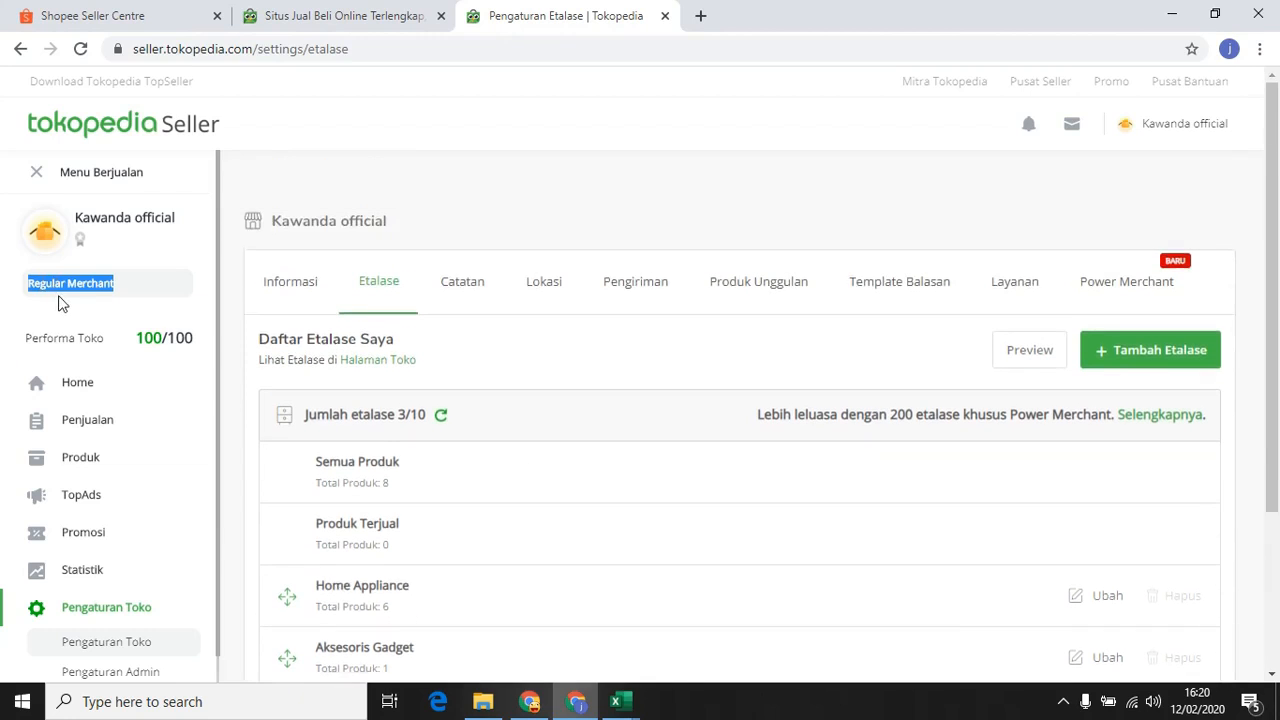
click(83, 421)
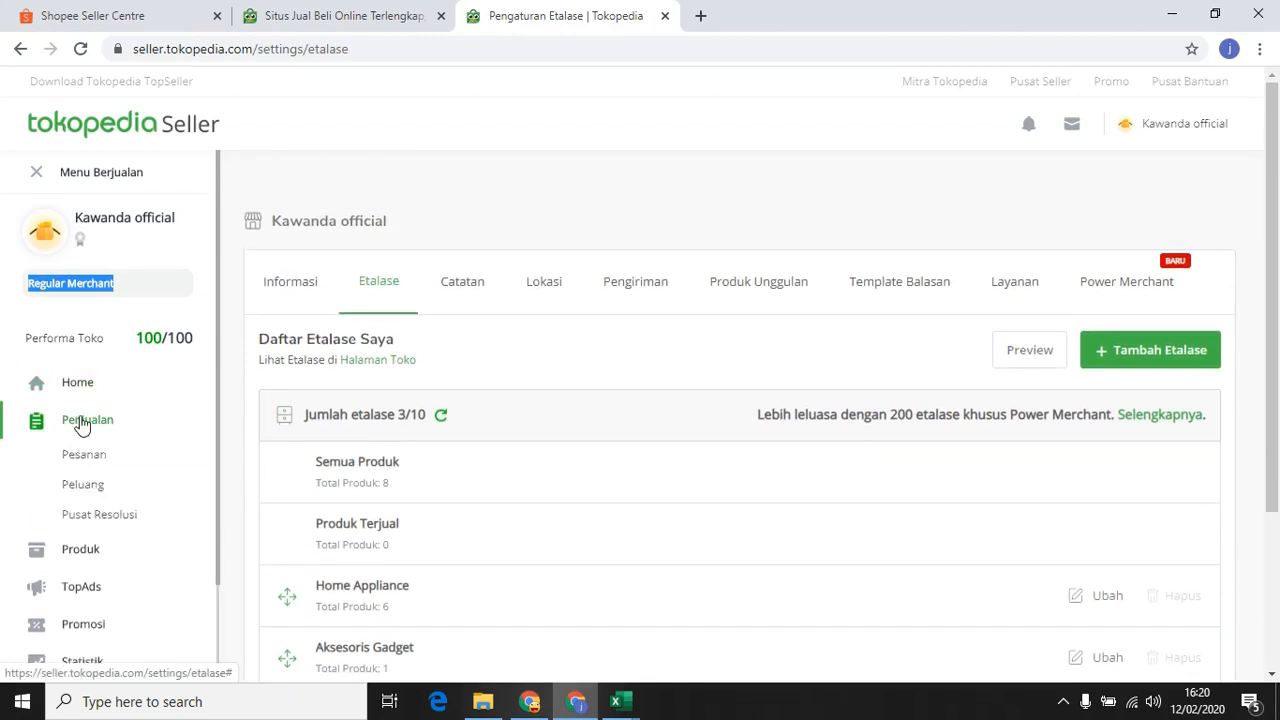
click(80, 548)
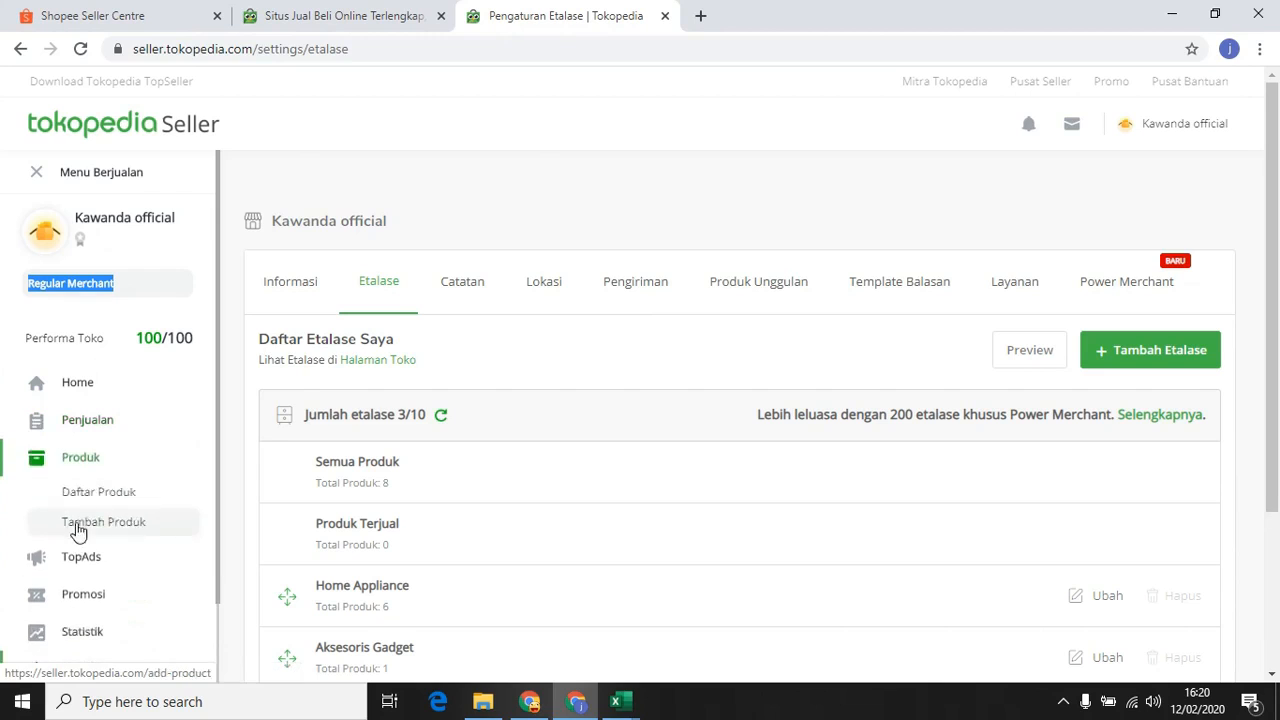
click(76, 458)
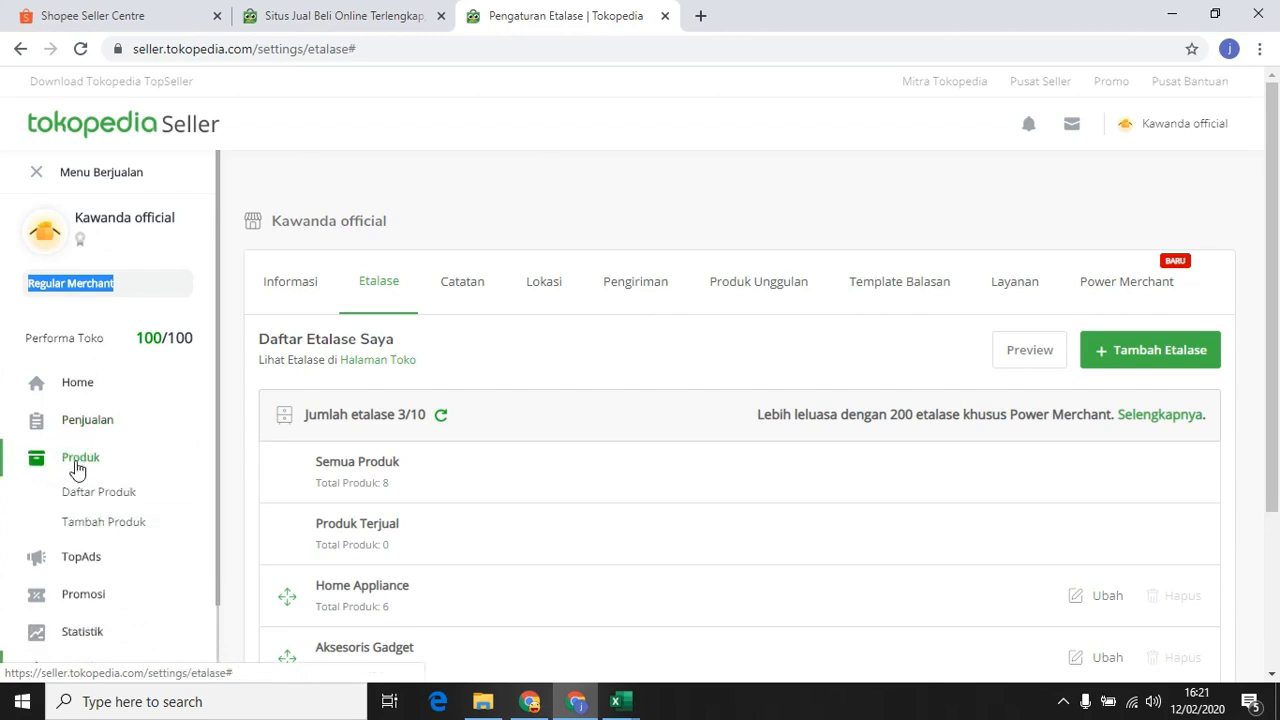
click(86, 491)
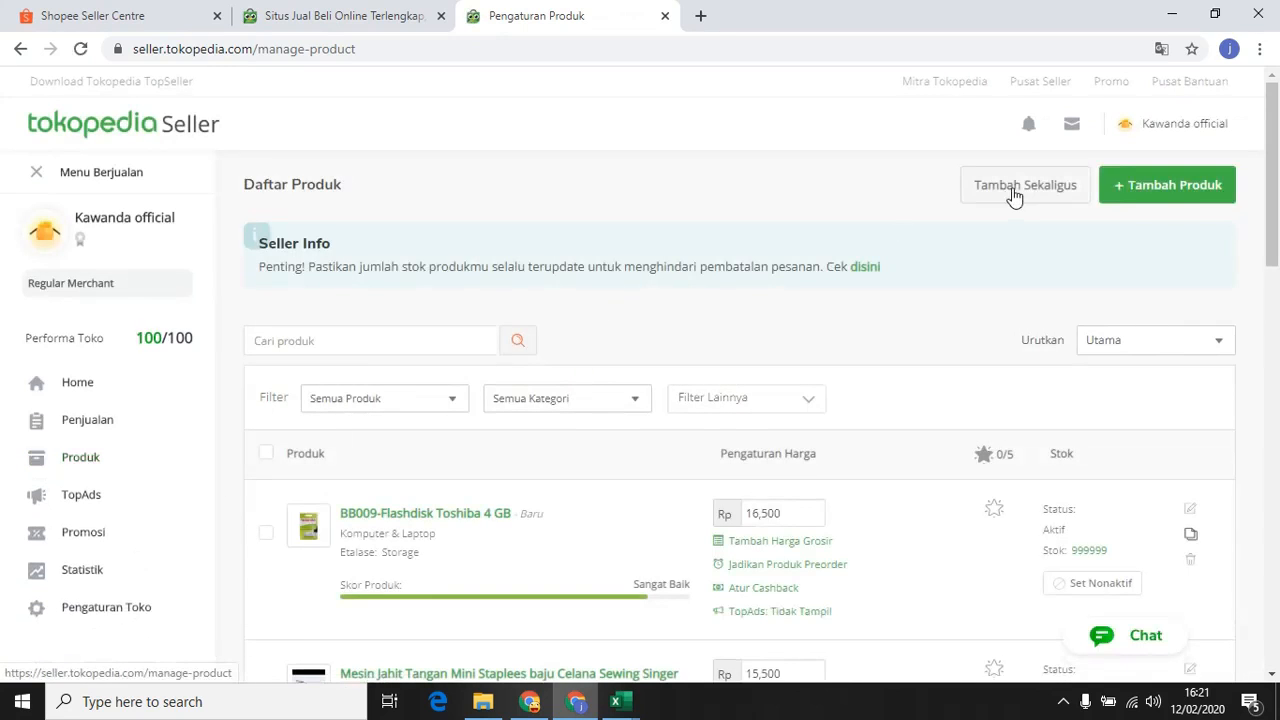
Switch to Excel and close the filled-in product template workbook.
mouse_move(644, 699)
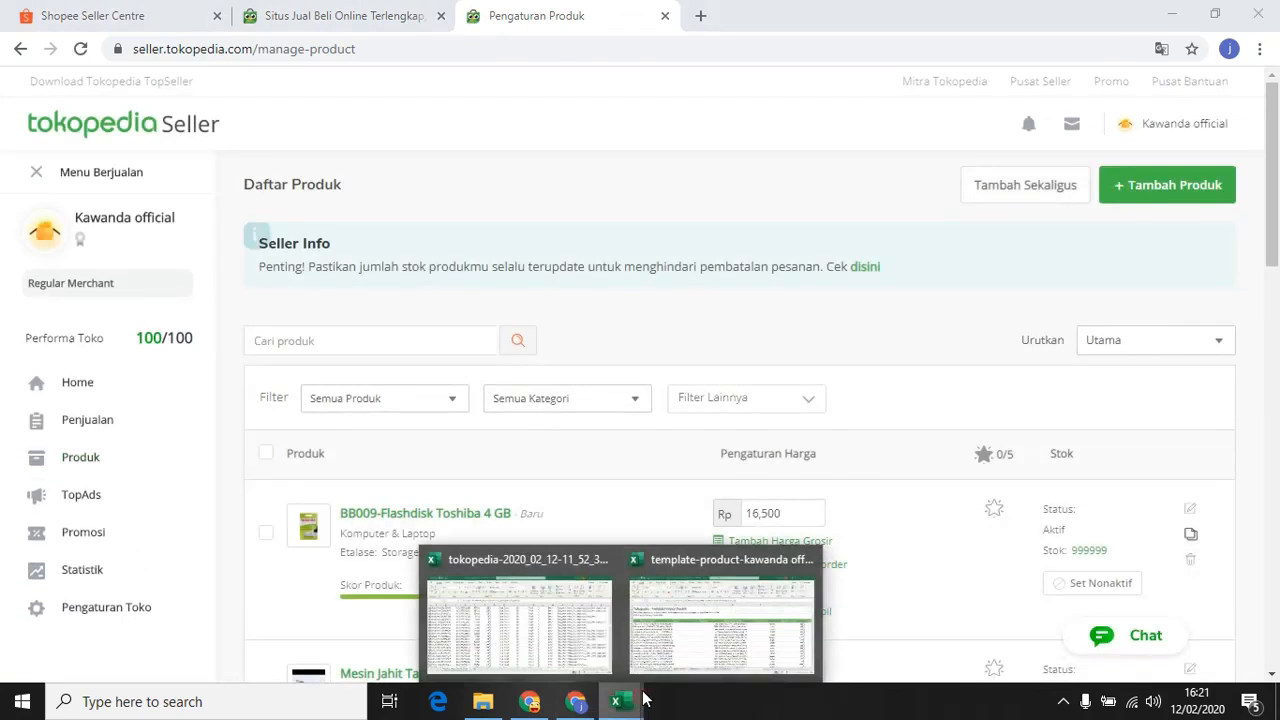
click(714, 608)
click(1258, 15)
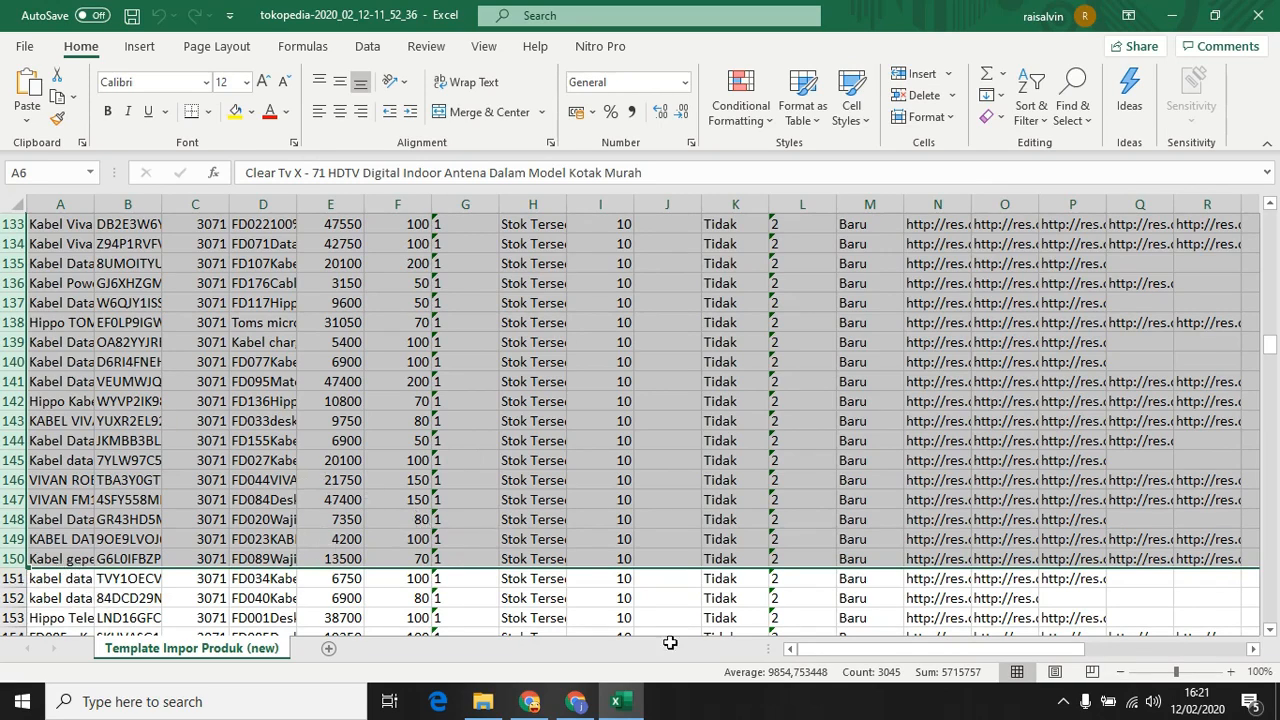
Return to Tokopedia Seller in Chrome and bulk-upload template-product-kawanda official-1581498899.xlsx from Downloads as new products through Tambah Sekaligus.
click(575, 703)
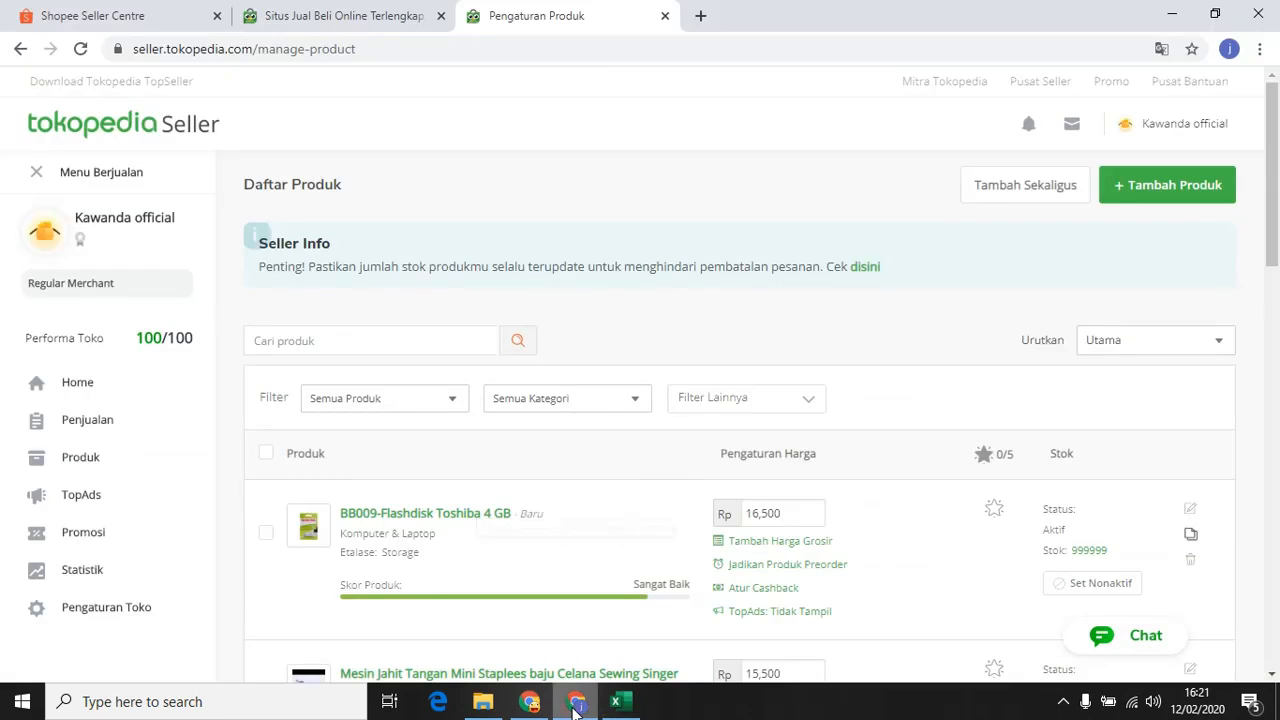
click(1031, 193)
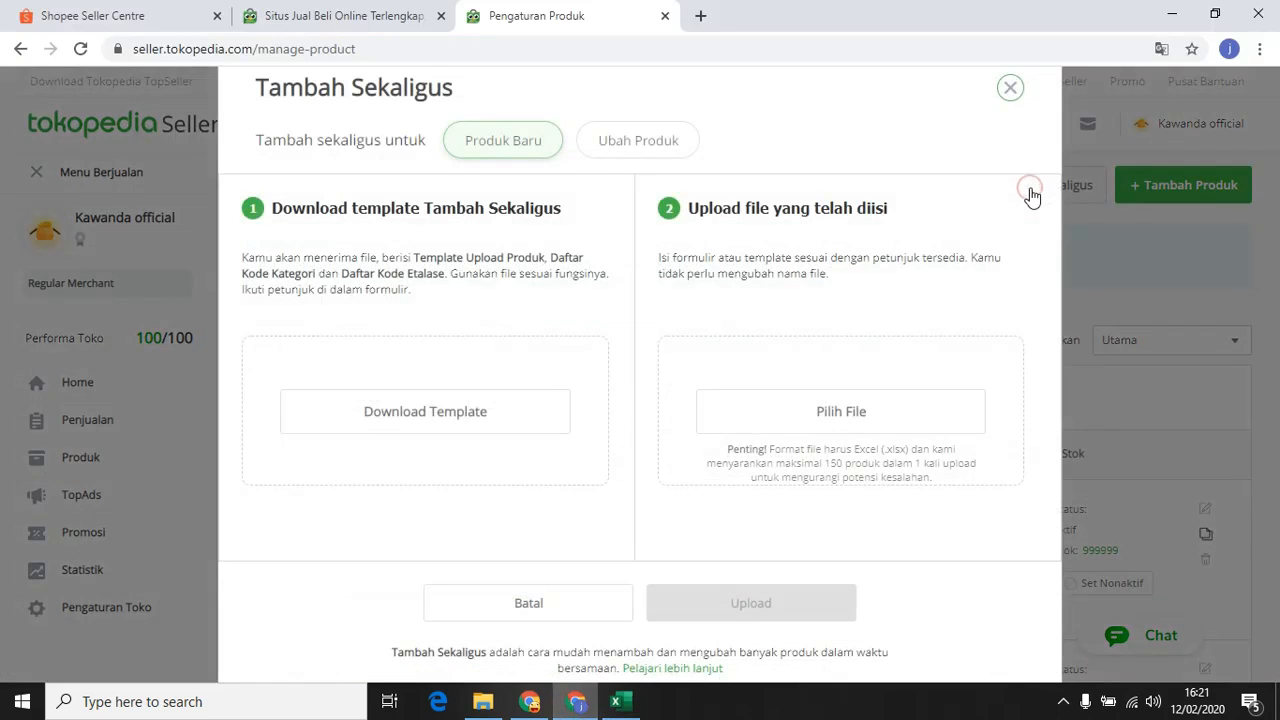
click(845, 418)
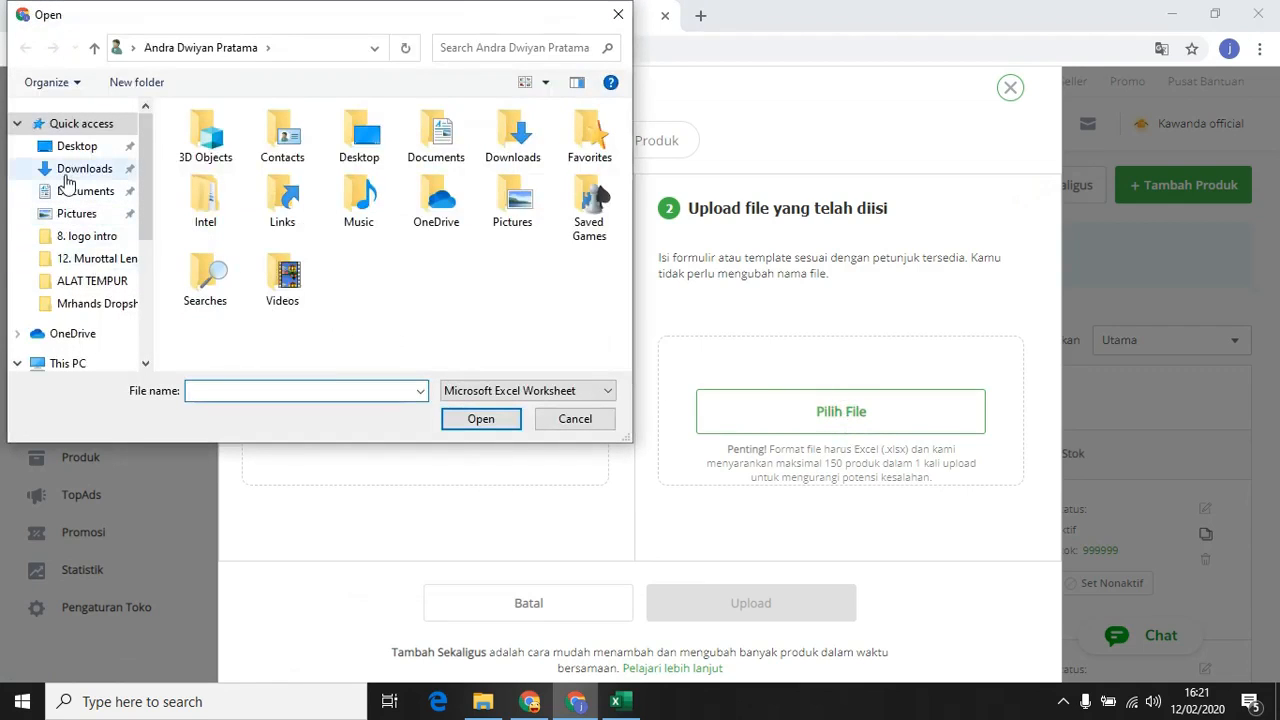
click(66, 172)
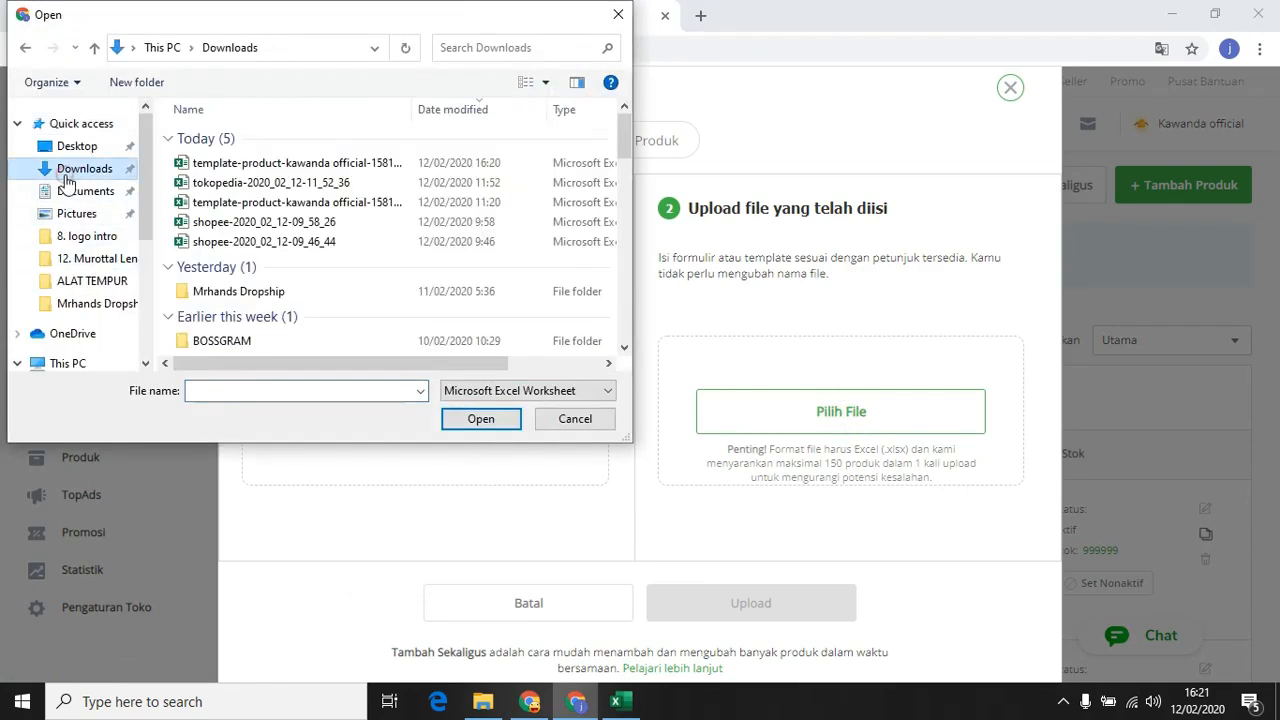
double_click(207, 163)
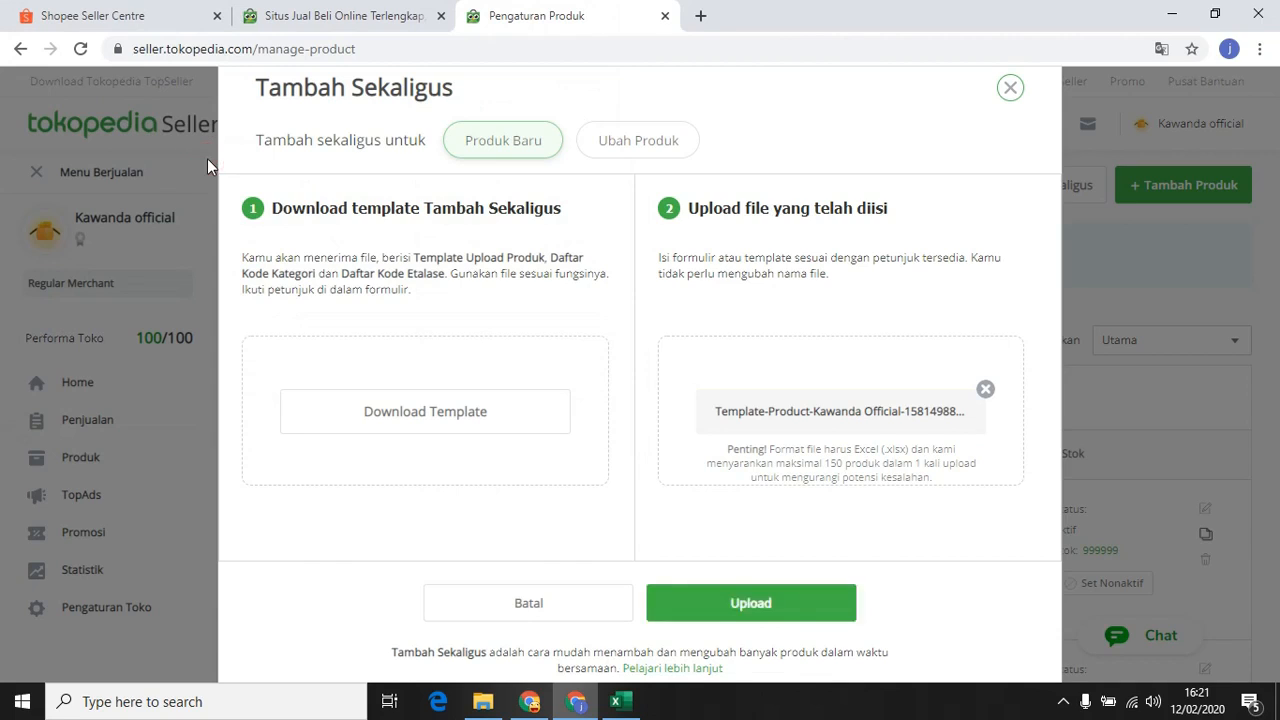
click(742, 609)
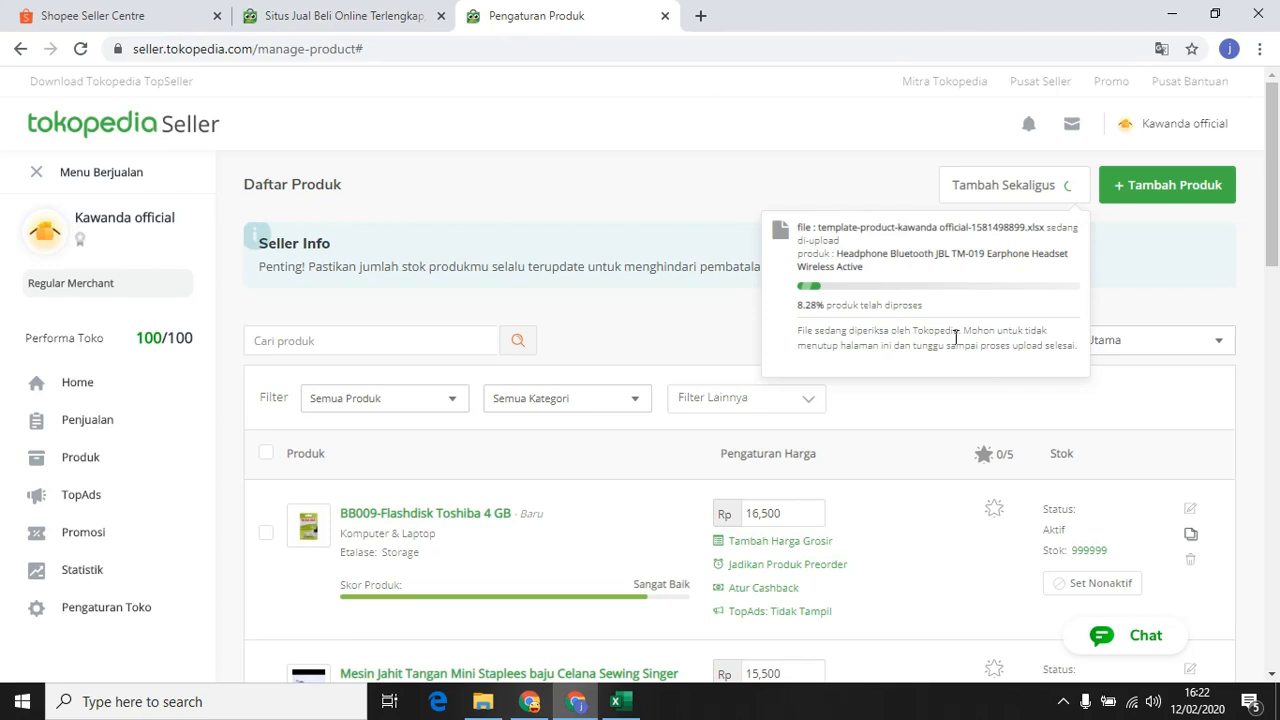
Look through the product list during the upload and try to show 80 products per page.
scroll(955, 338, down, 1)
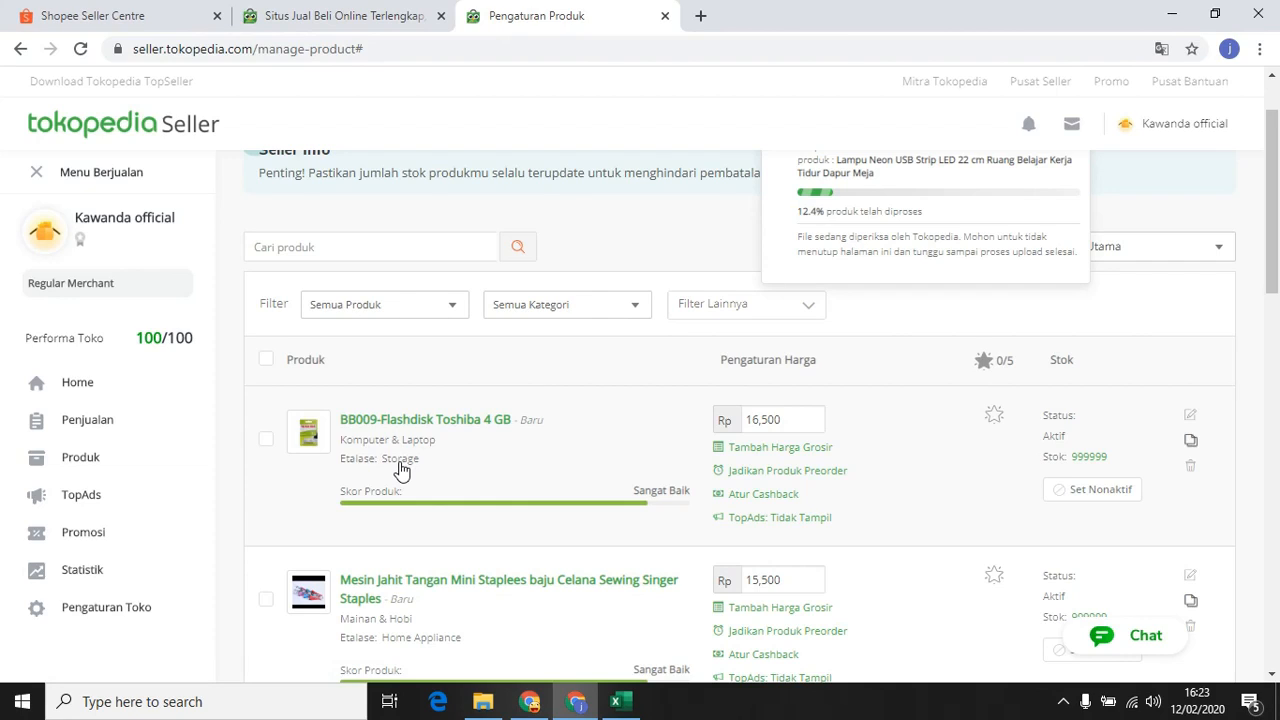
drag(1271, 206, 1122, 348)
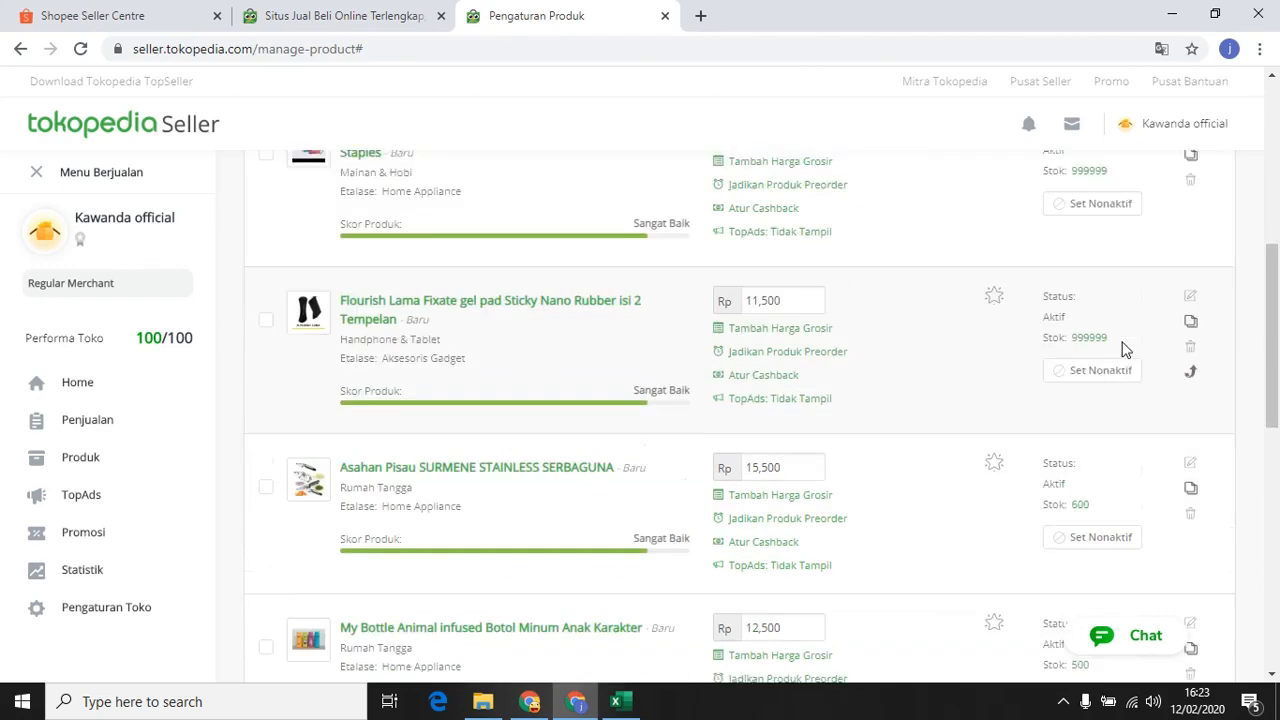
scroll(1122, 348, down, 8)
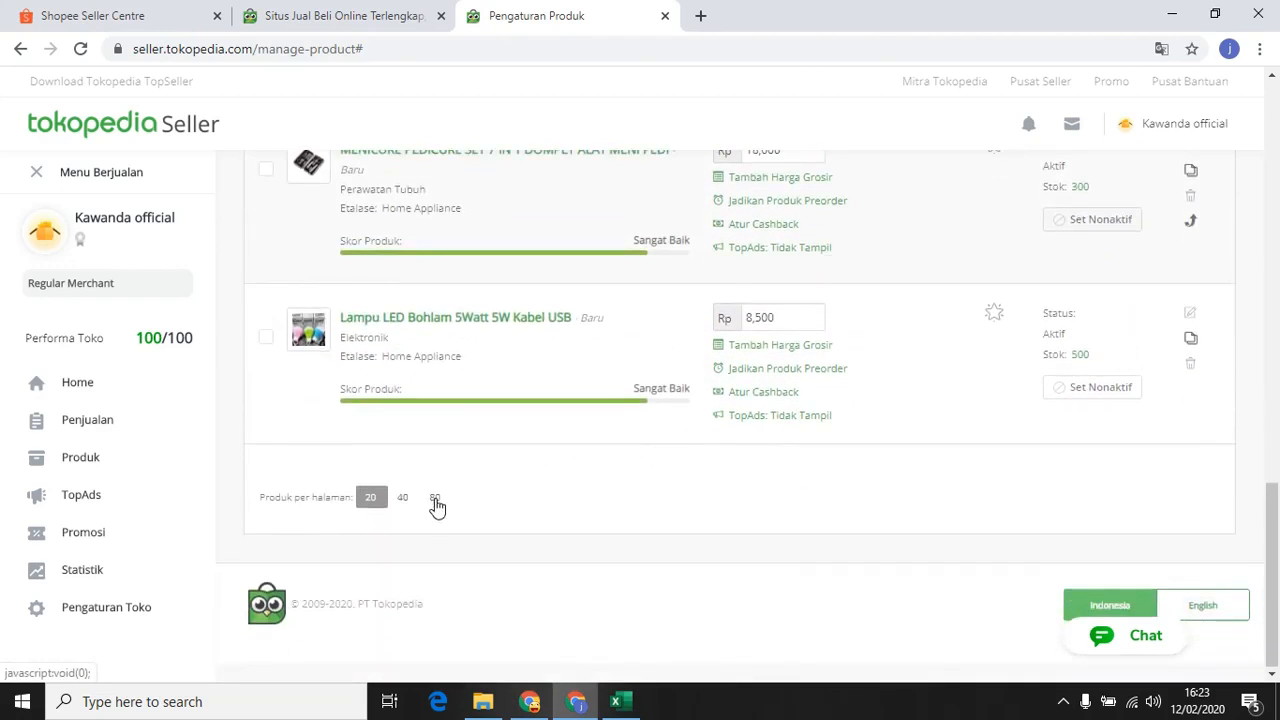
click(435, 499)
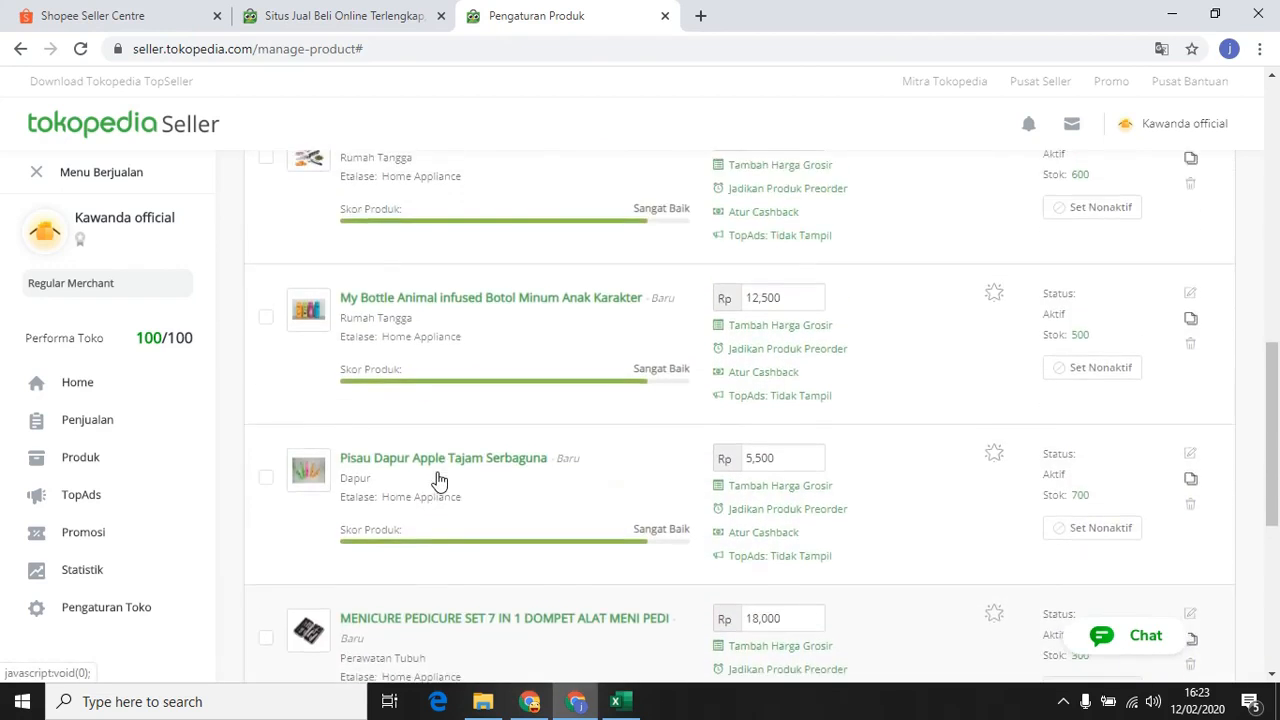
scroll(439, 481, up, 10)
scroll(441, 481, down, 12)
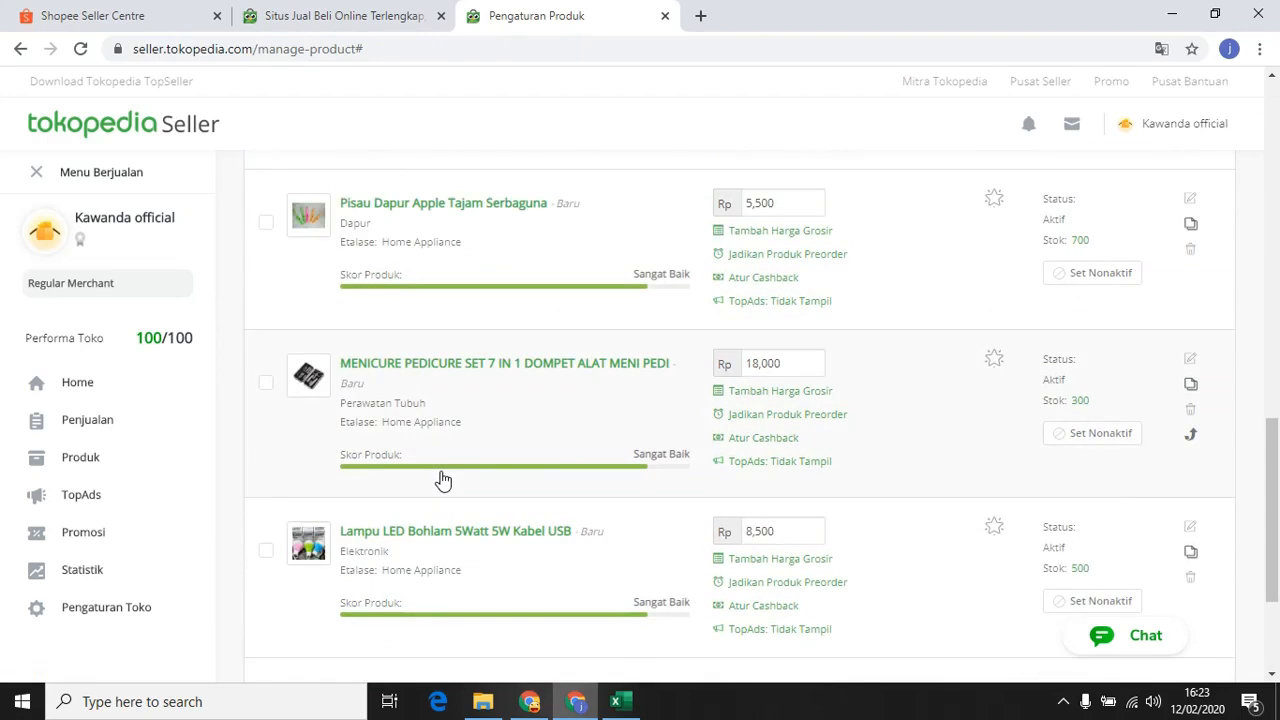
scroll(443, 481, down, 3)
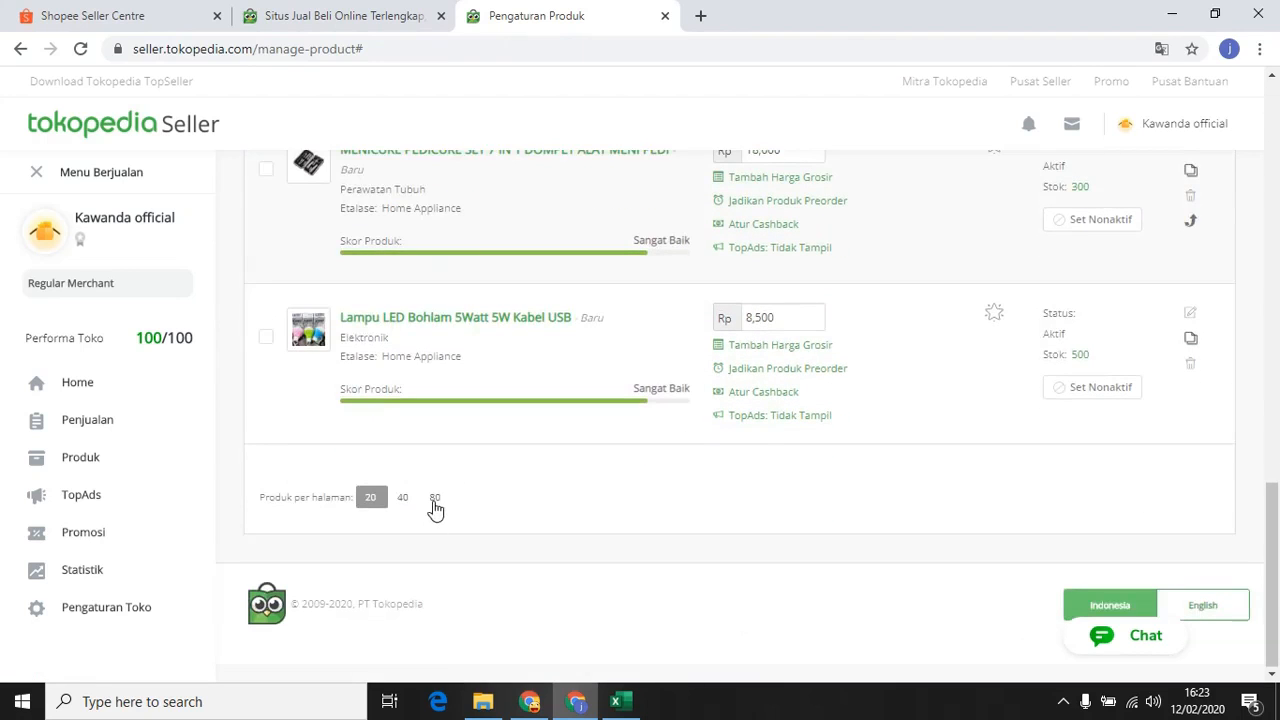
scroll(724, 504, up, 15)
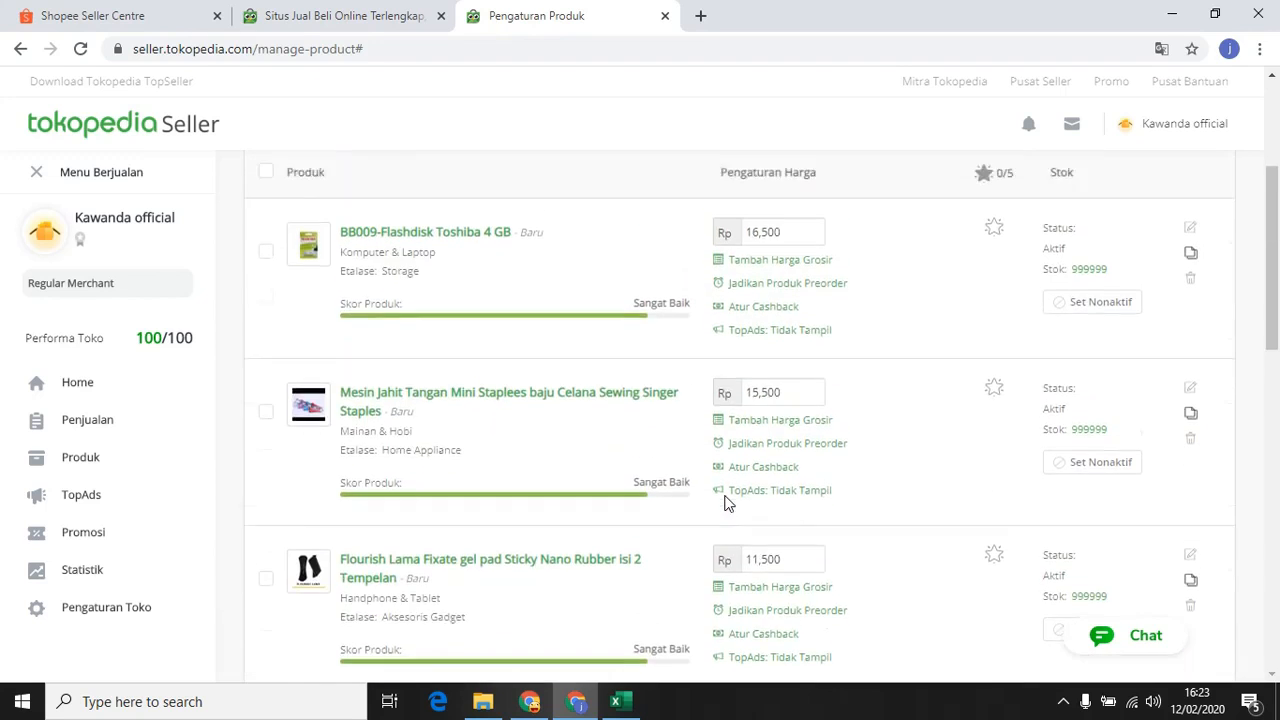
scroll(724, 504, up, 3)
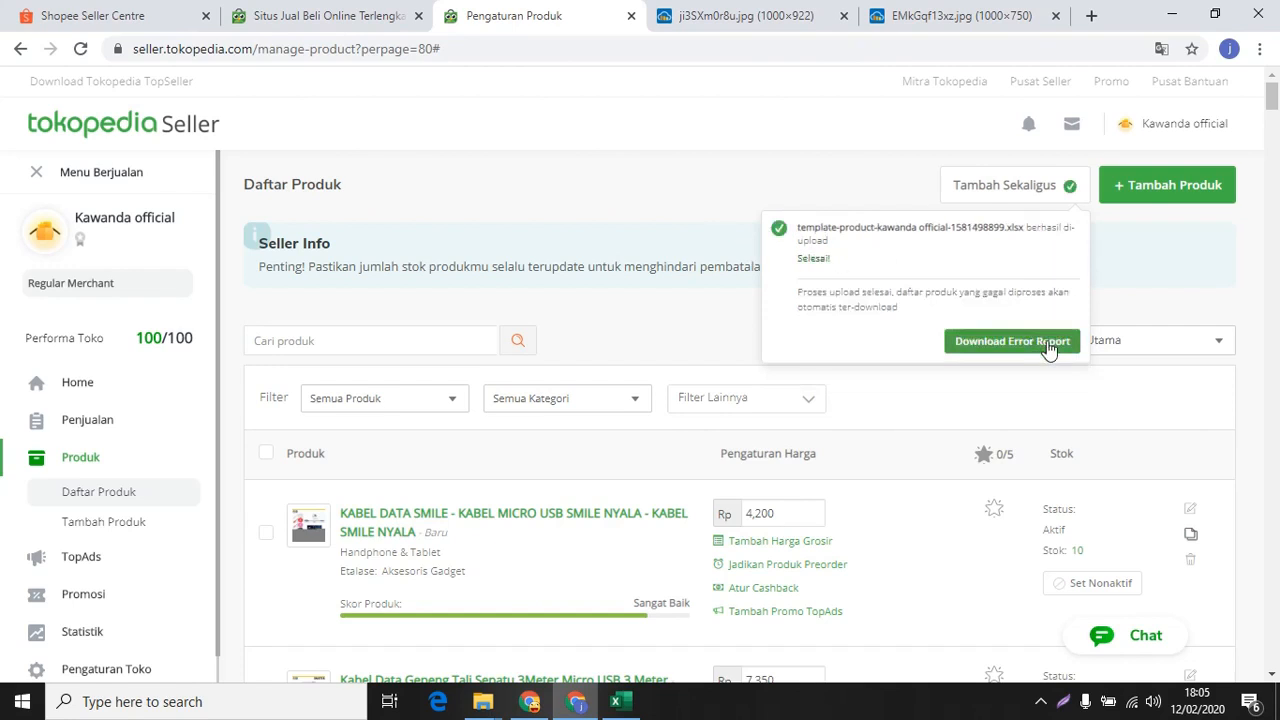
Download the upload's error report, open it in Excel and enable editing.
click(1012, 341)
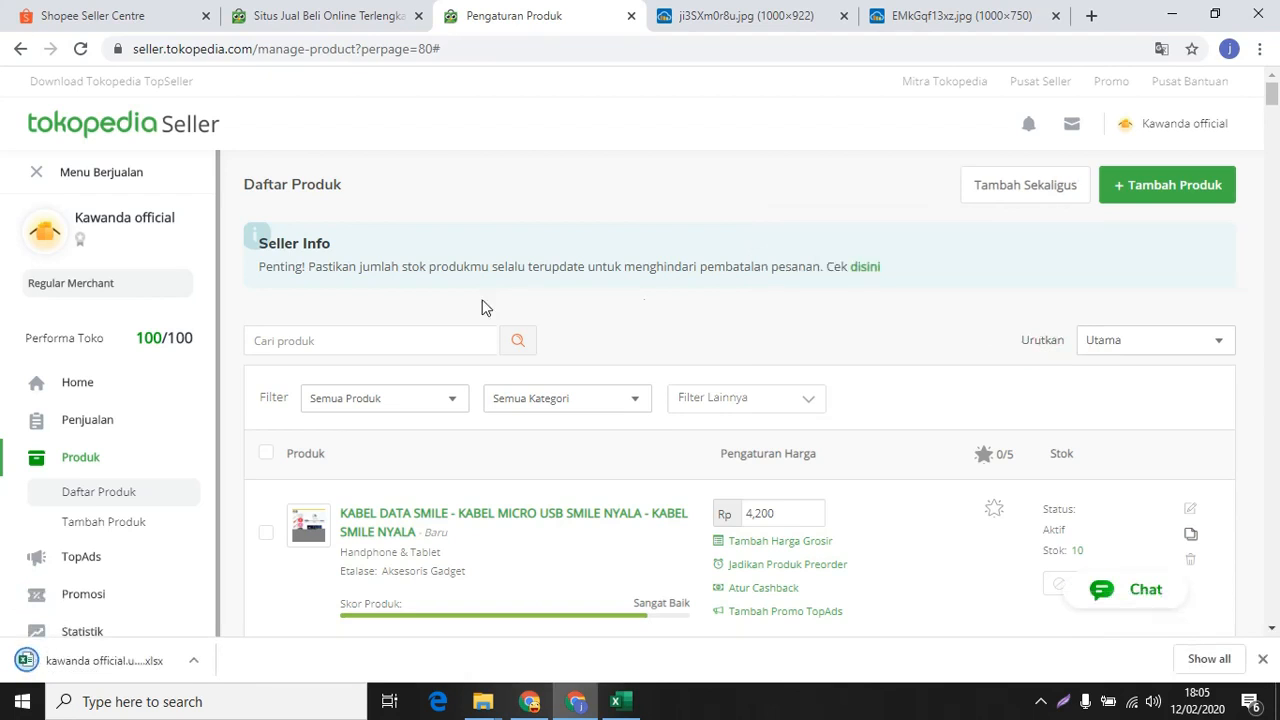
click(147, 667)
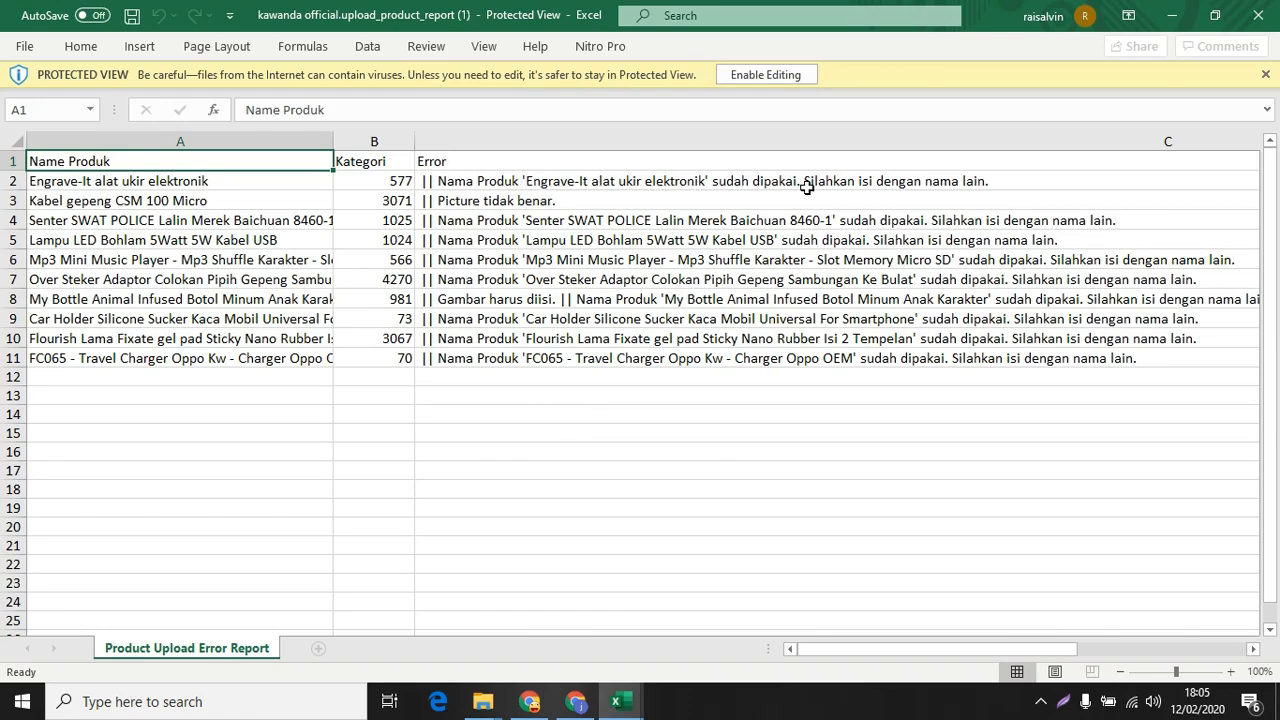
click(792, 75)
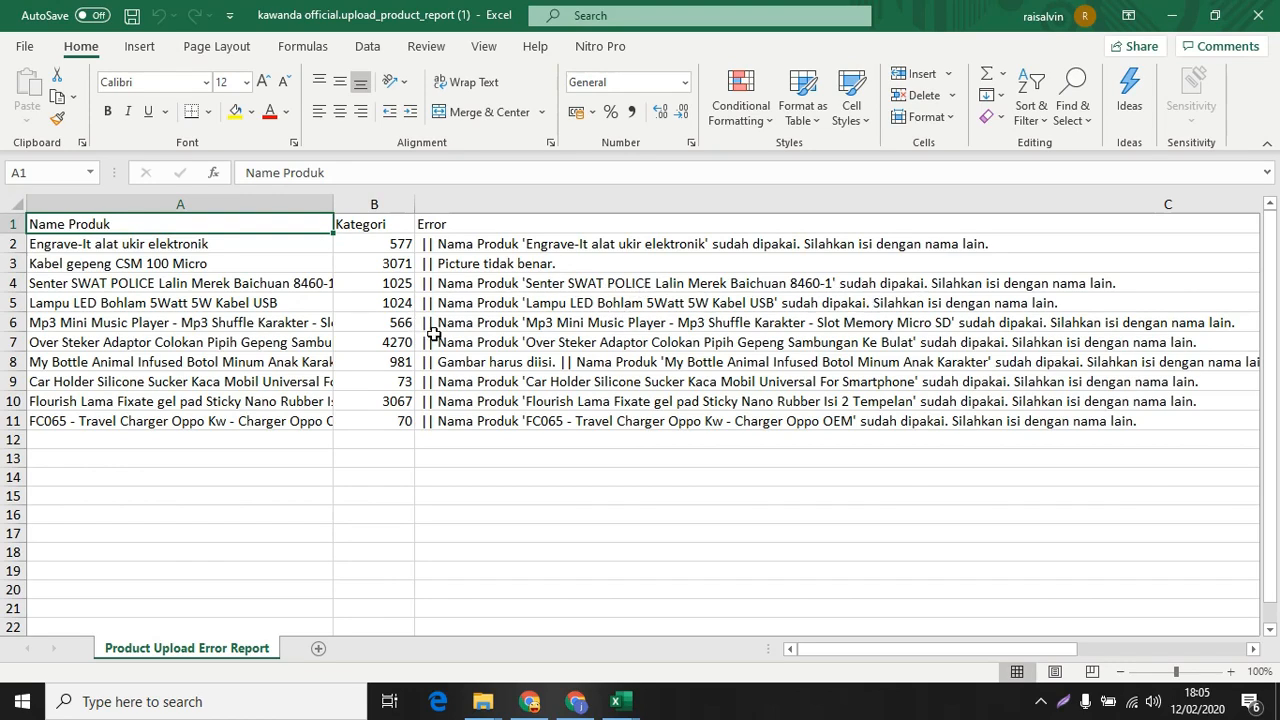
Examine the rejected product names and their error reasons in the upload error report.
click(100, 304)
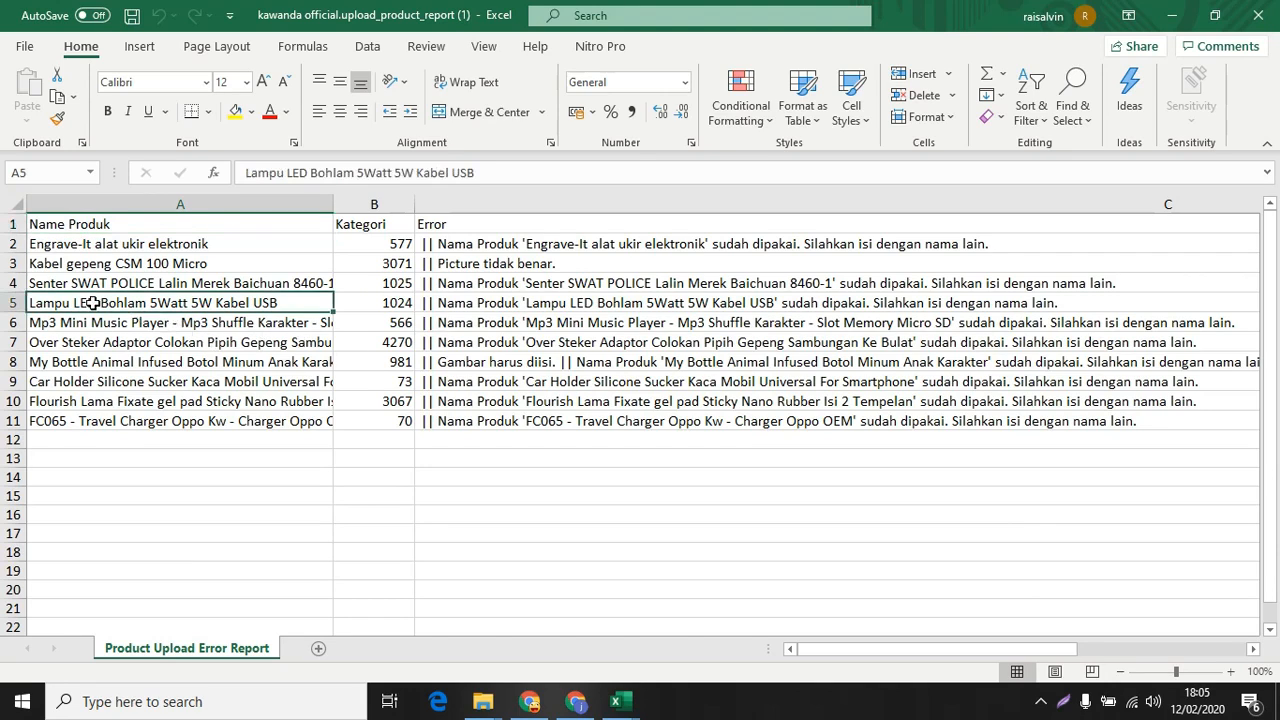
click(106, 323)
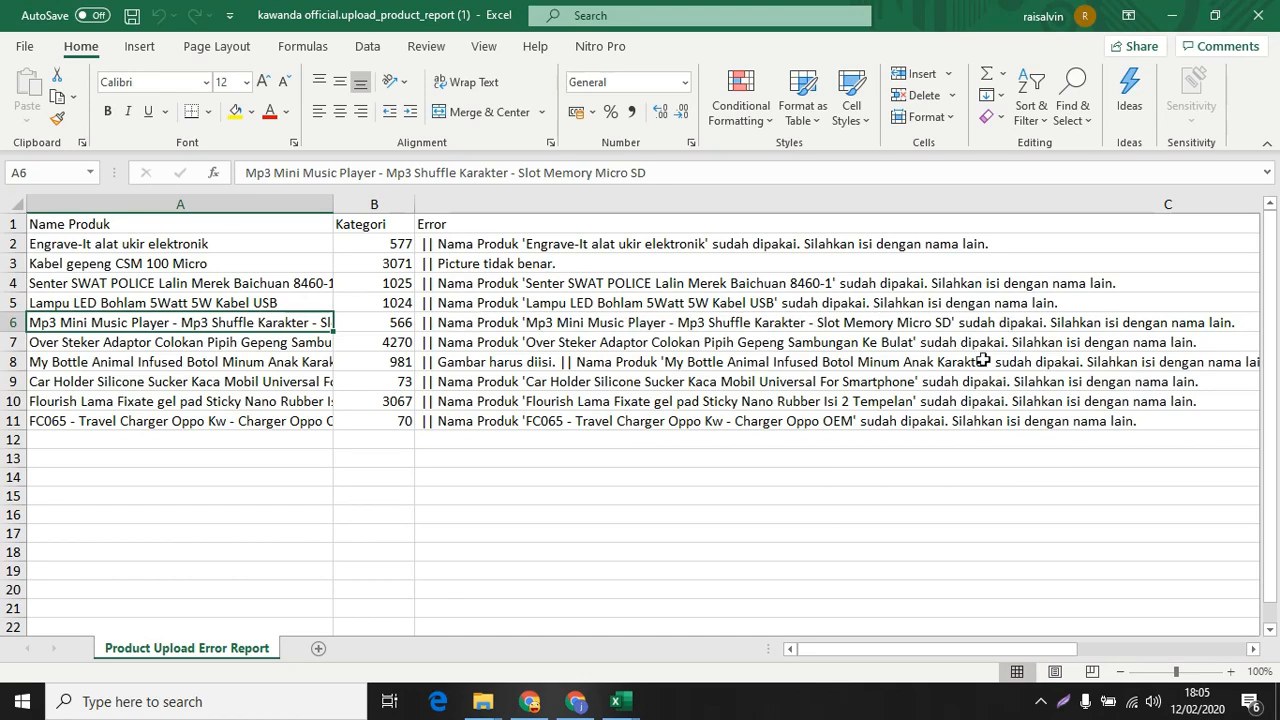
click(251, 438)
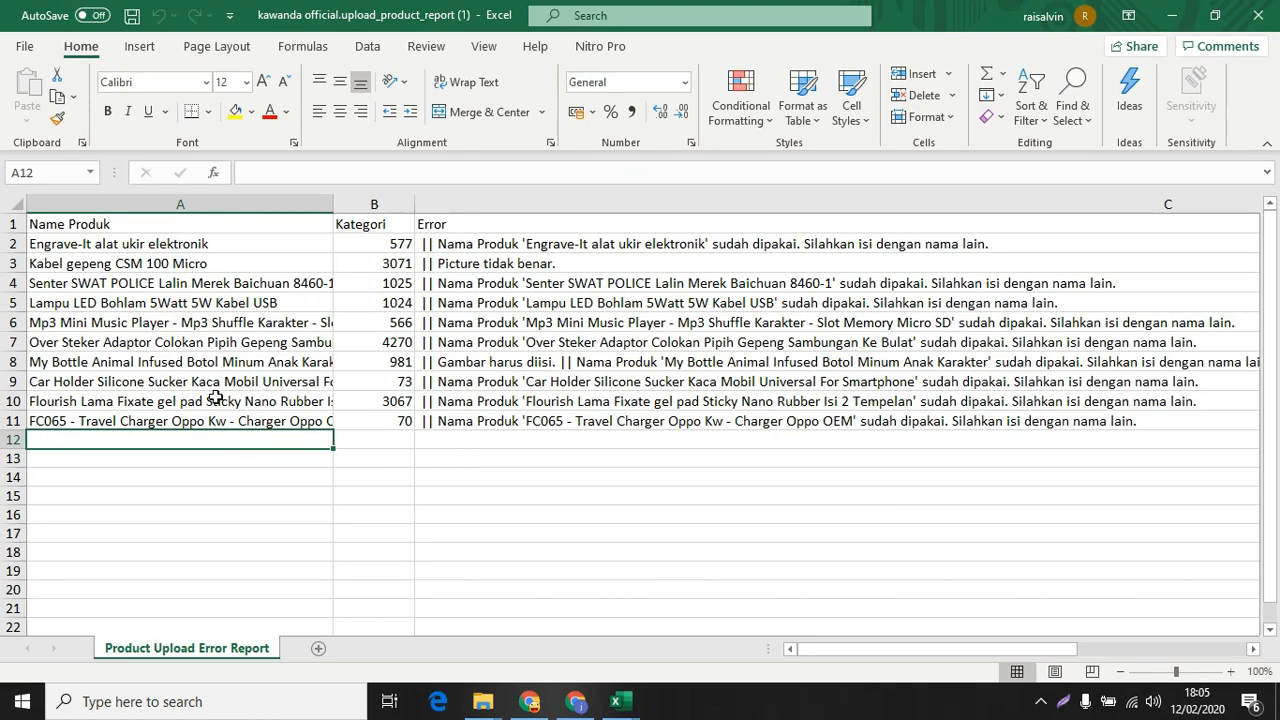
drag(186, 426, 170, 263)
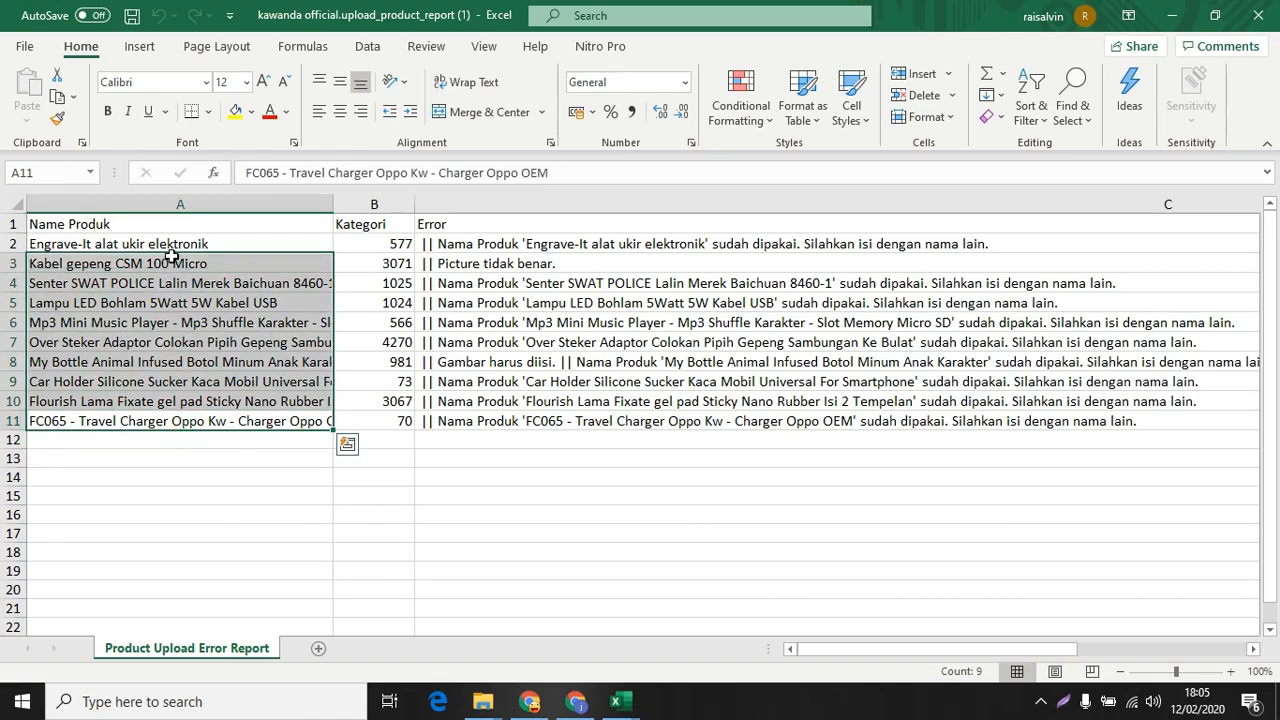
click(614, 701)
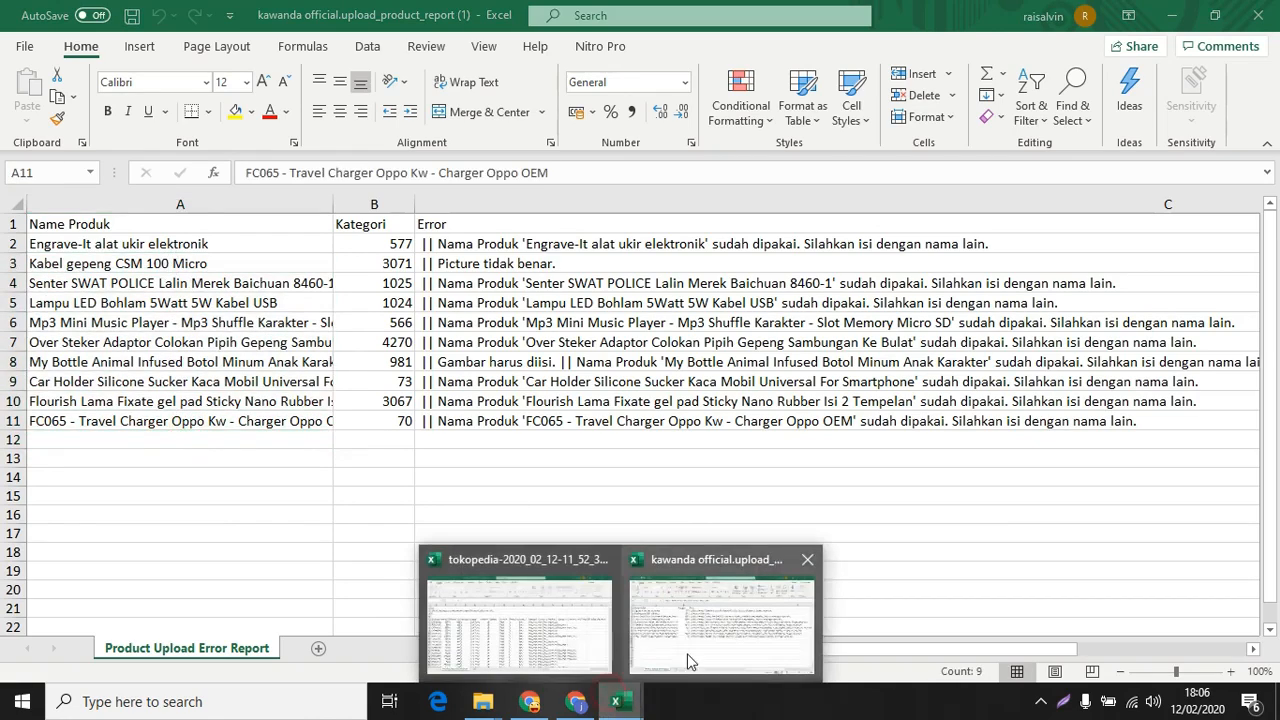
mouse_move(540, 628)
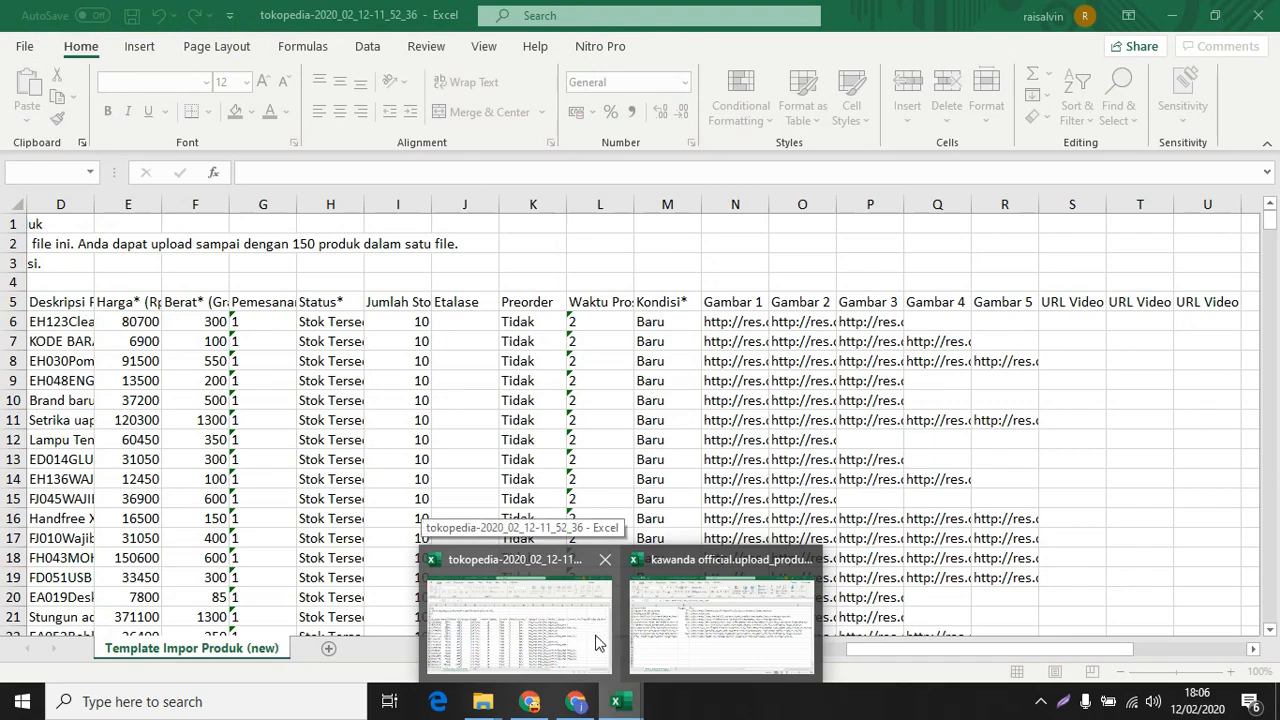
mouse_move(487, 708)
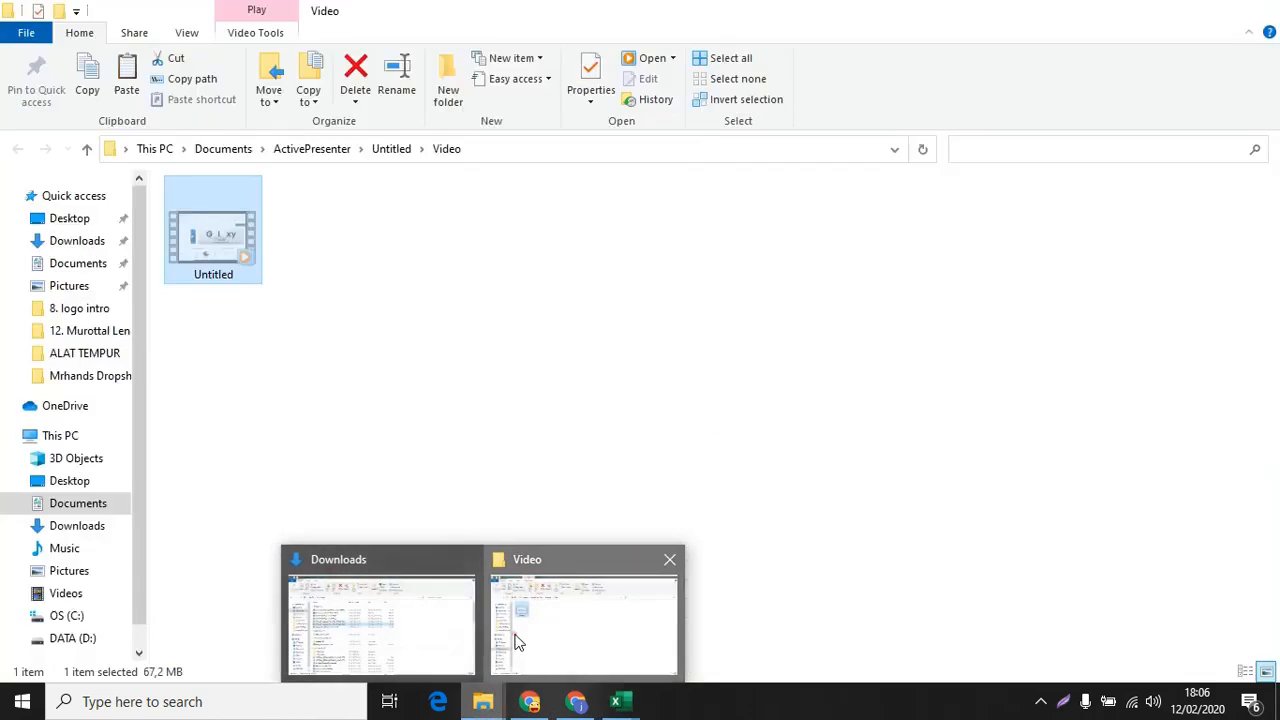
click(514, 638)
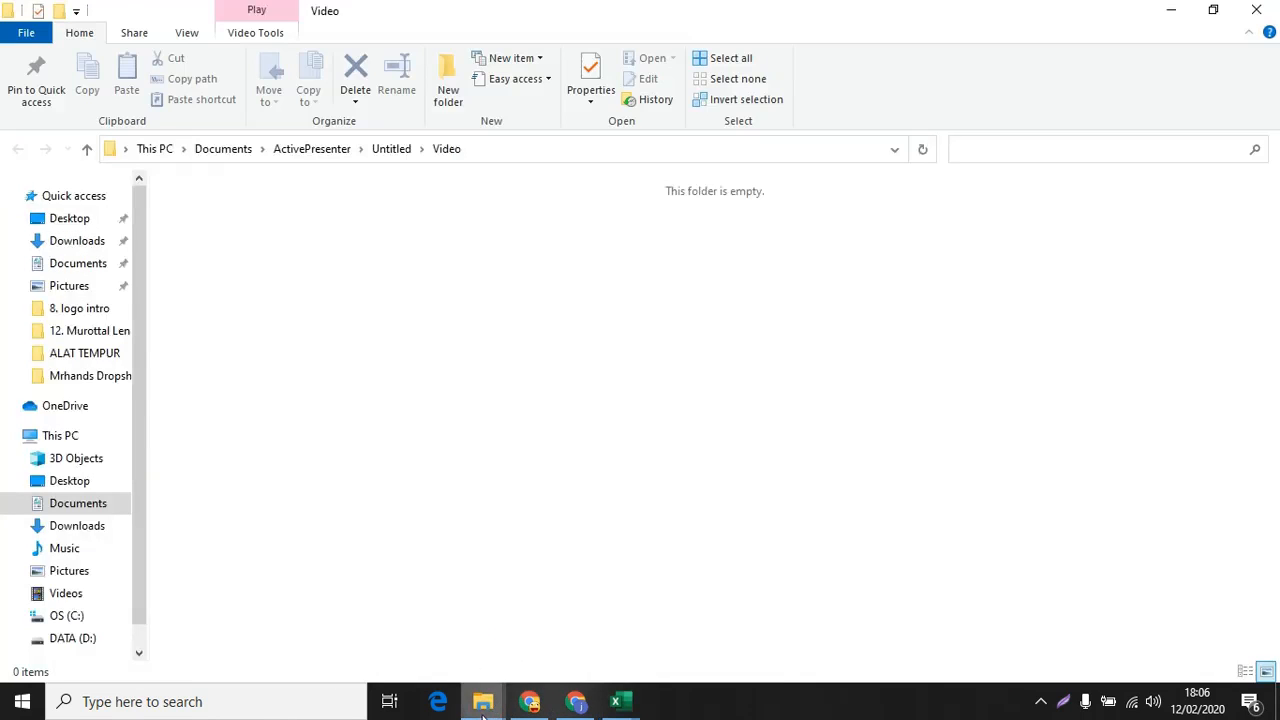
click(72, 222)
click(77, 243)
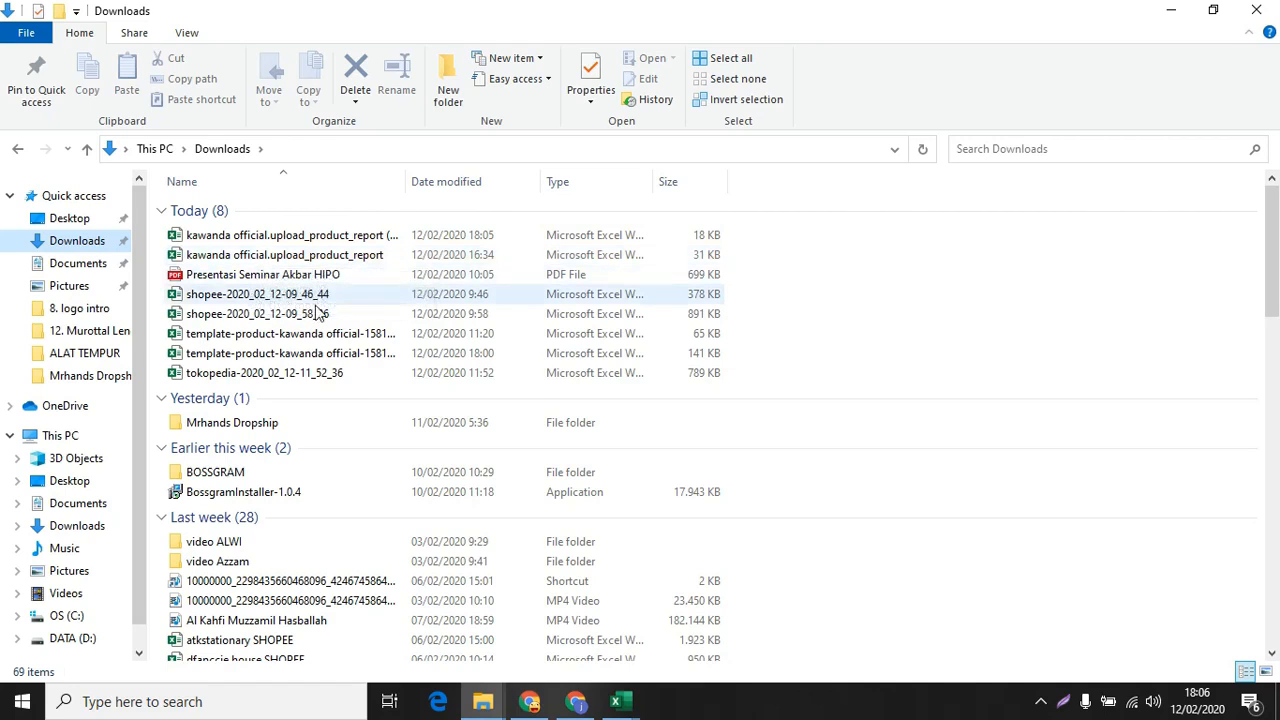
double_click(248, 352)
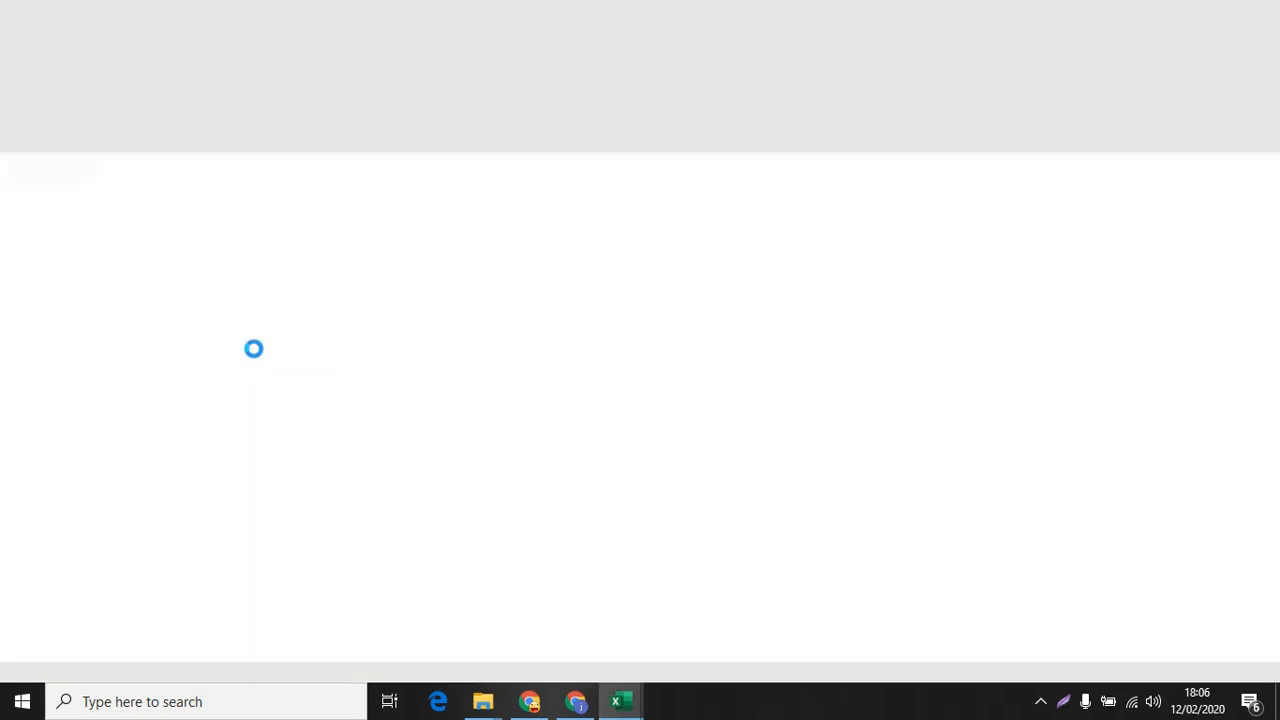
scroll(200, 380, down, 2)
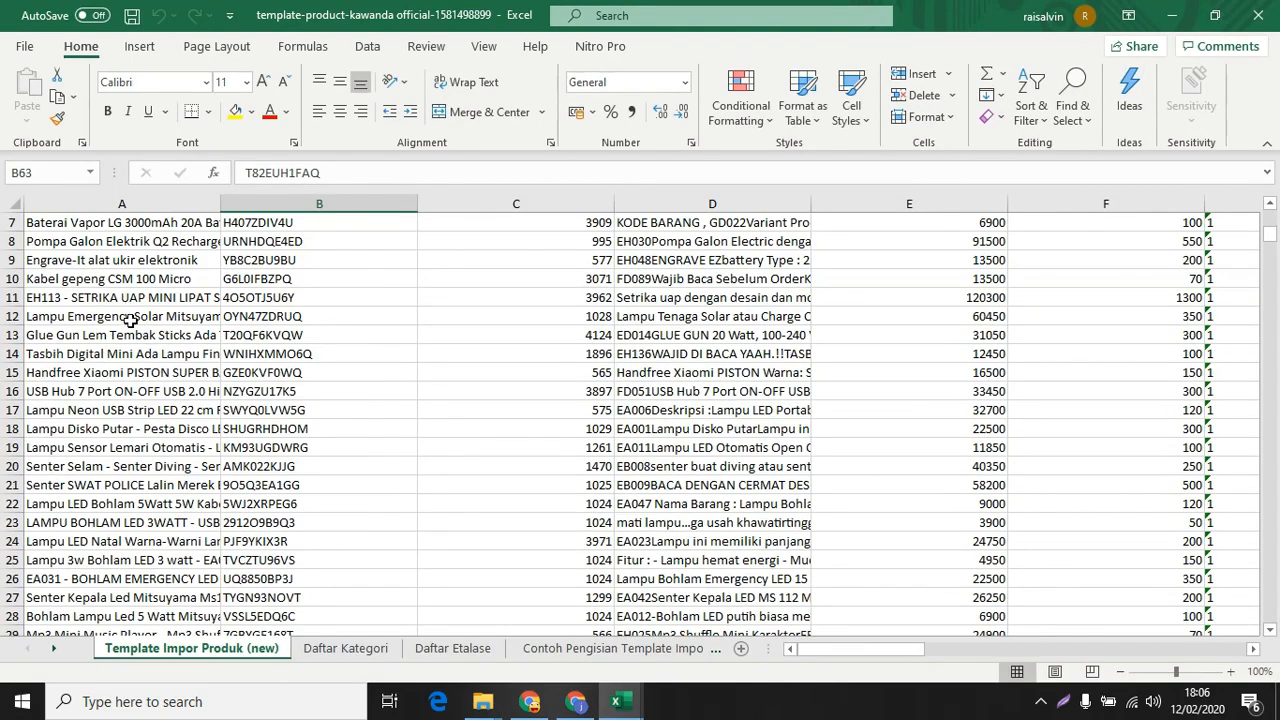
Review the rejected product names and the picture error of row 3 in the upload error report, and close it without saving.
scroll(130, 320, up, 2)
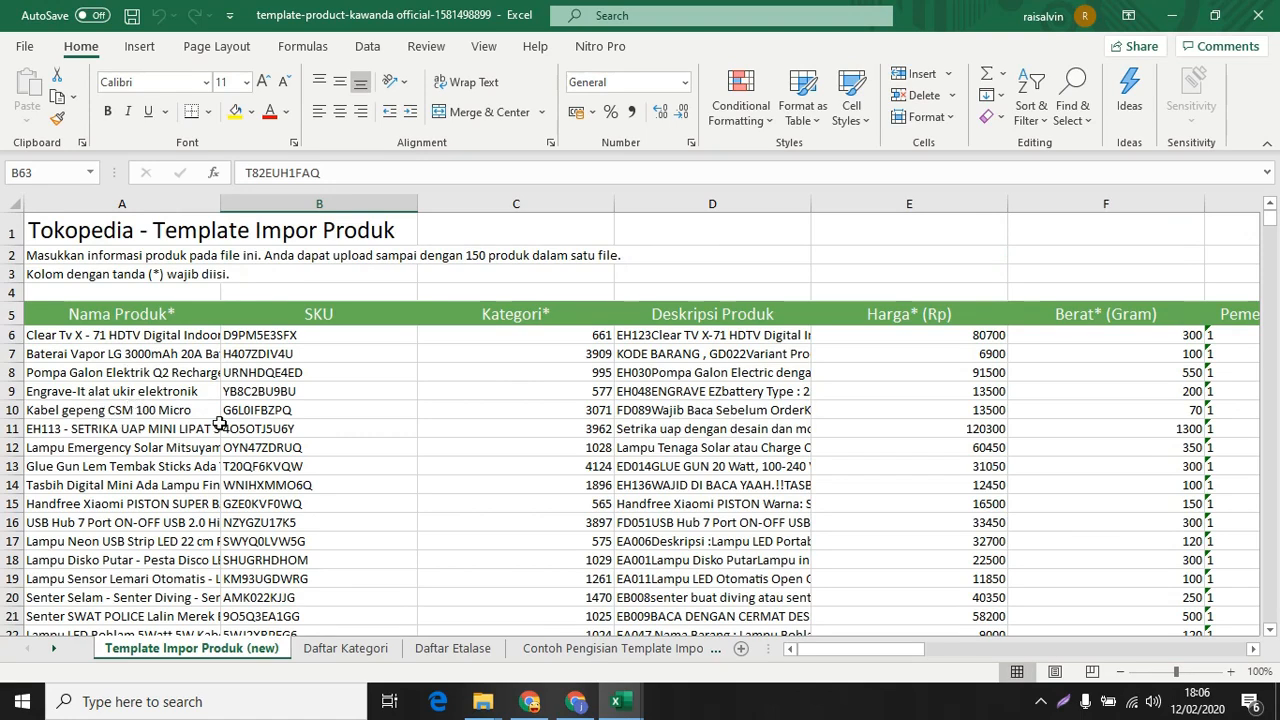
mouse_move(645, 706)
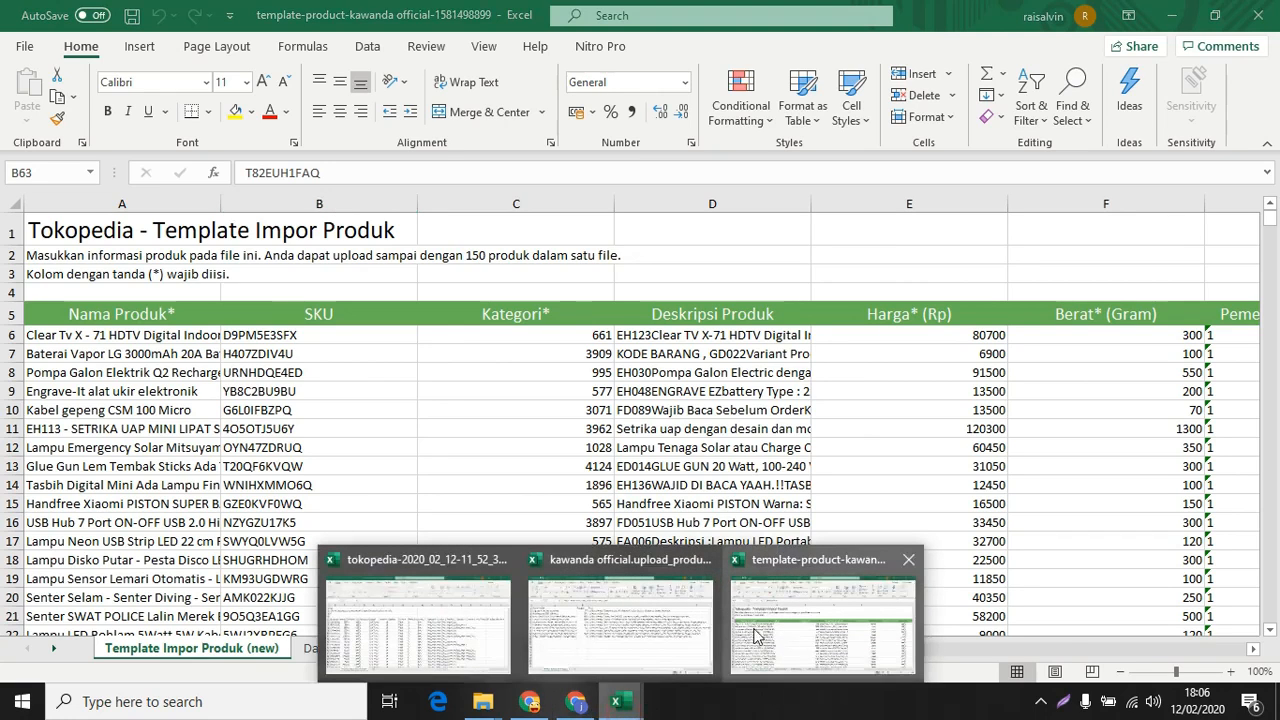
click(672, 636)
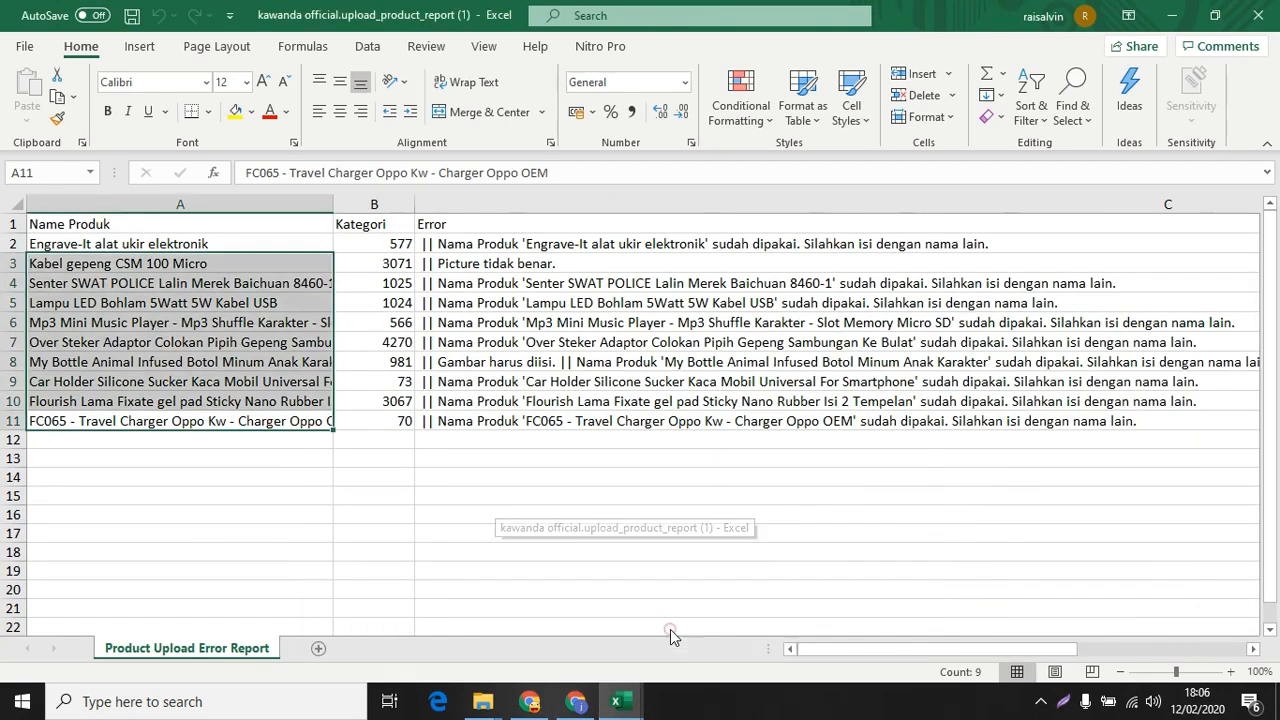
click(145, 283)
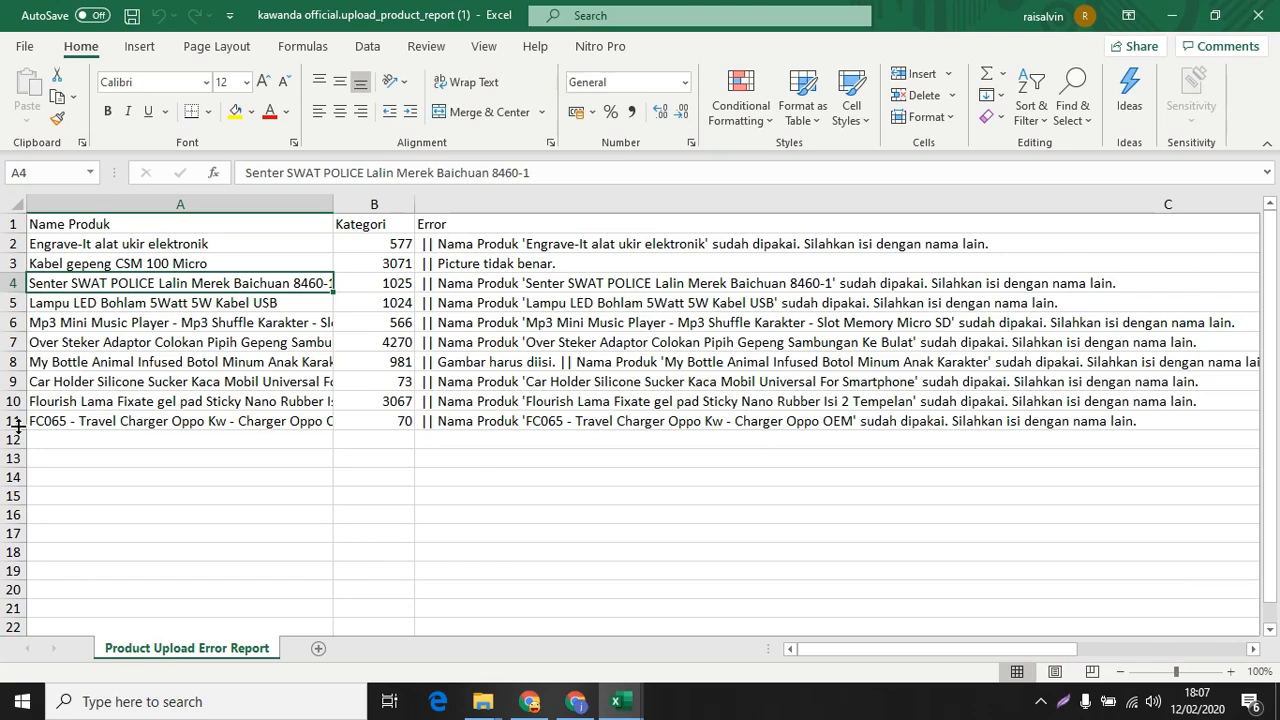
drag(9, 430, 9, 434)
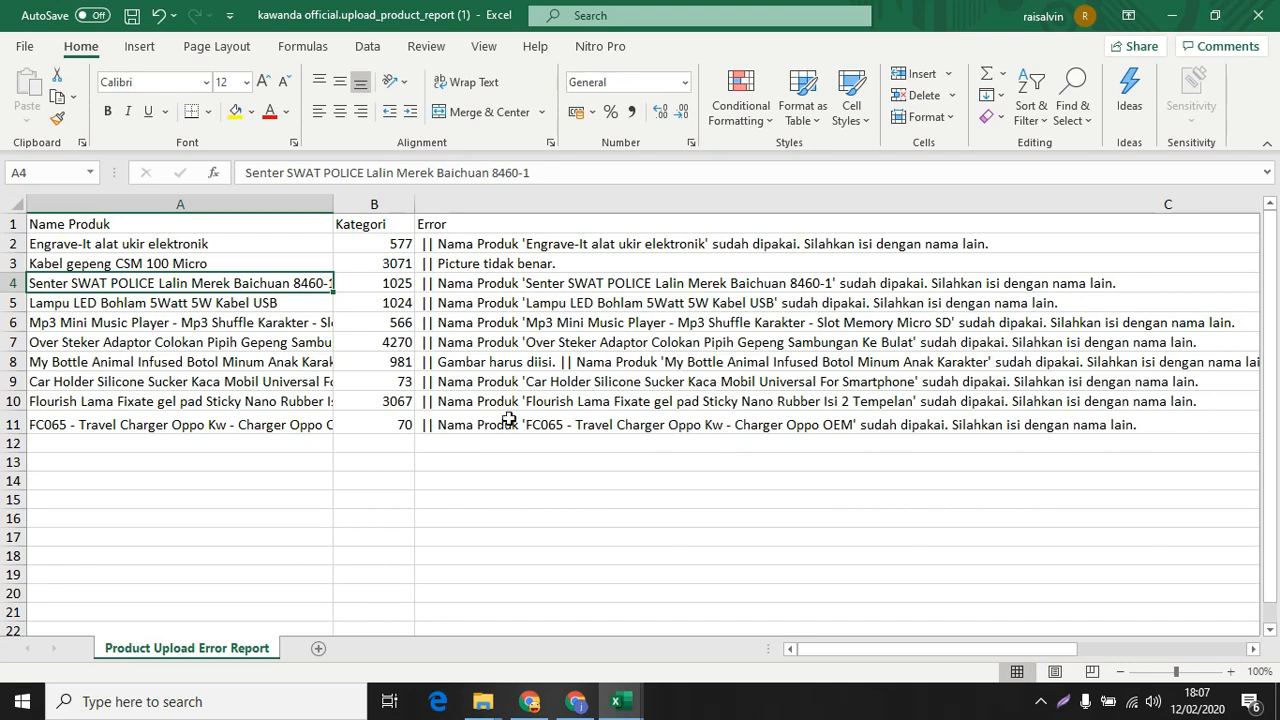
drag(268, 430, 228, 262)
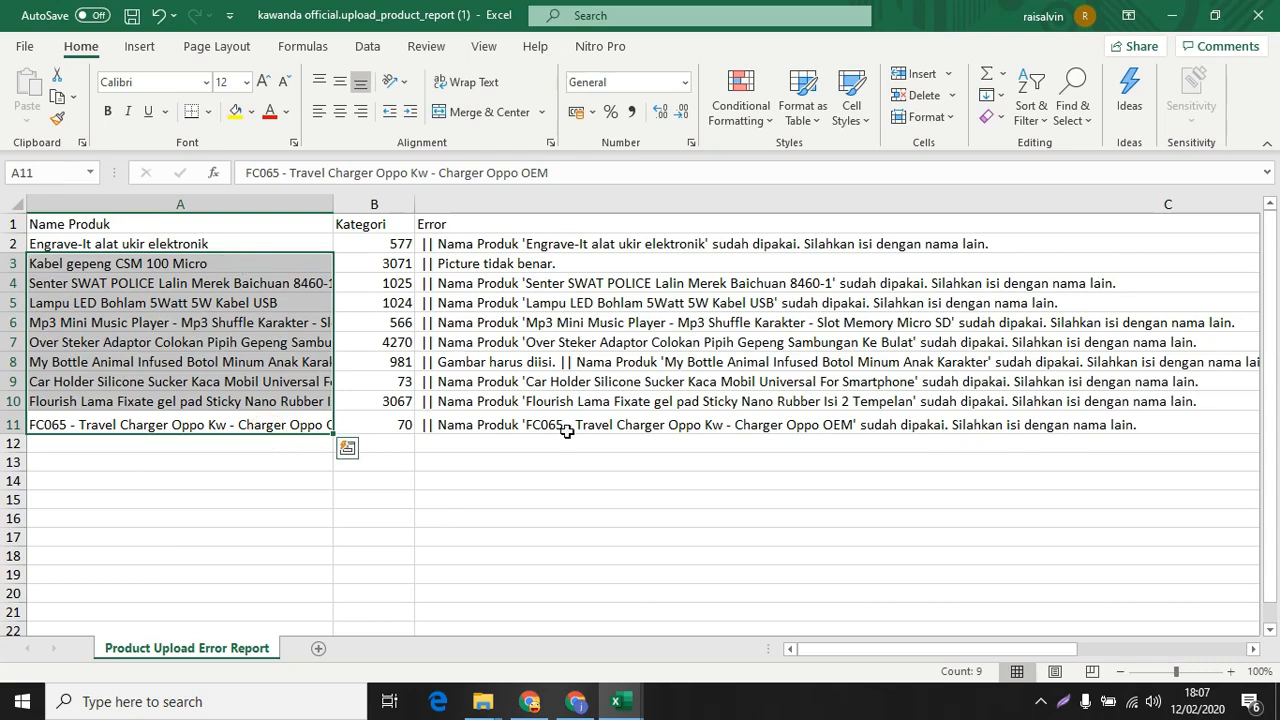
click(563, 264)
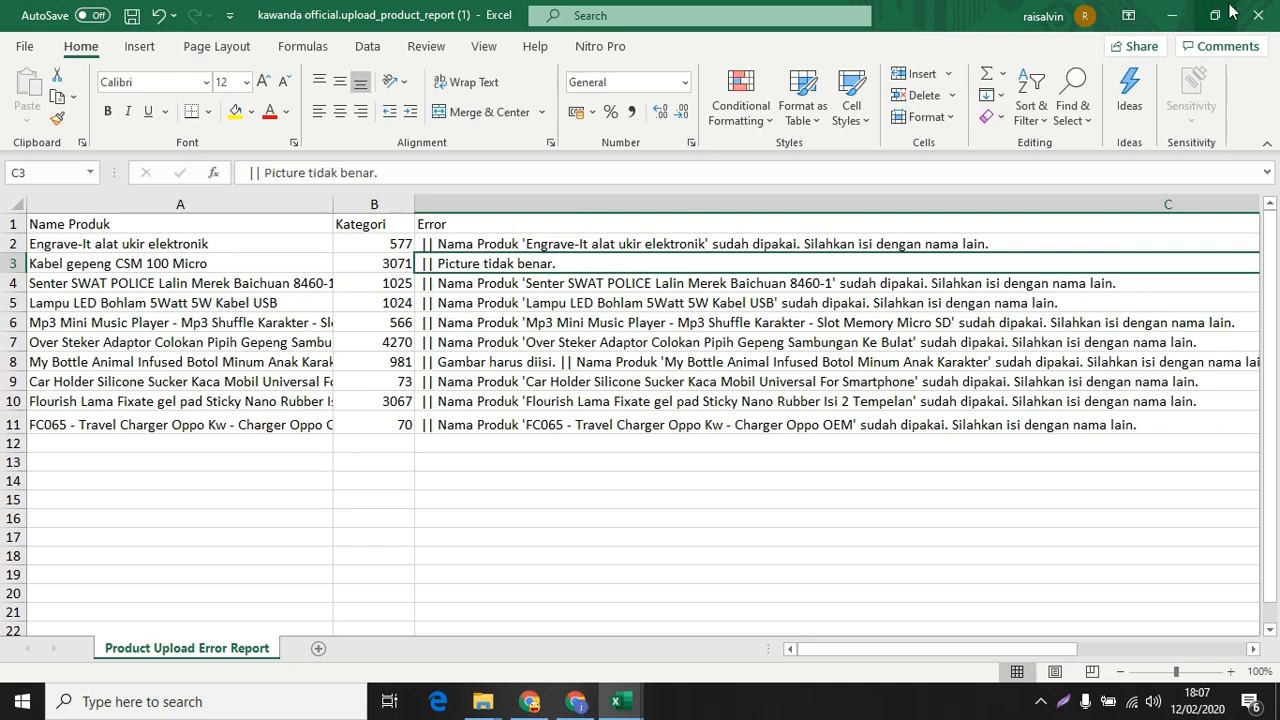
click(1258, 17)
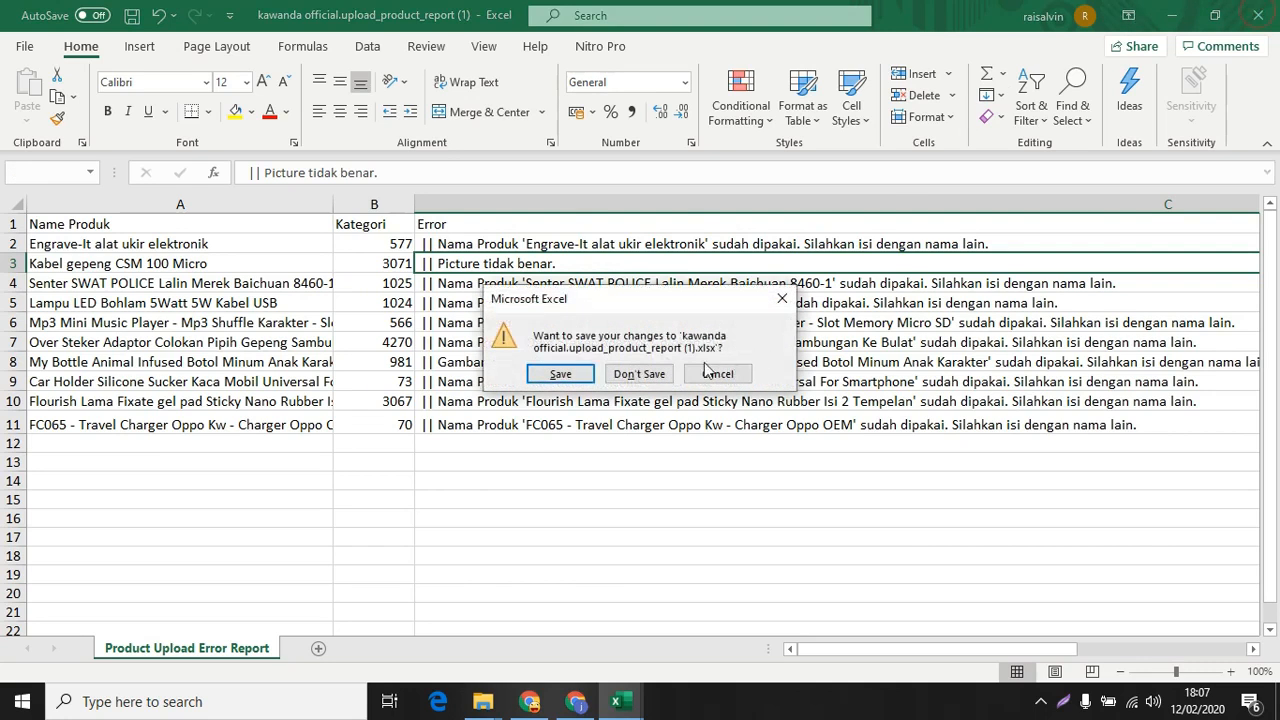
click(643, 374)
Switch to the Tokopedia seller page in Chrome and check the Etalase field of the first products in the product list.
click(575, 701)
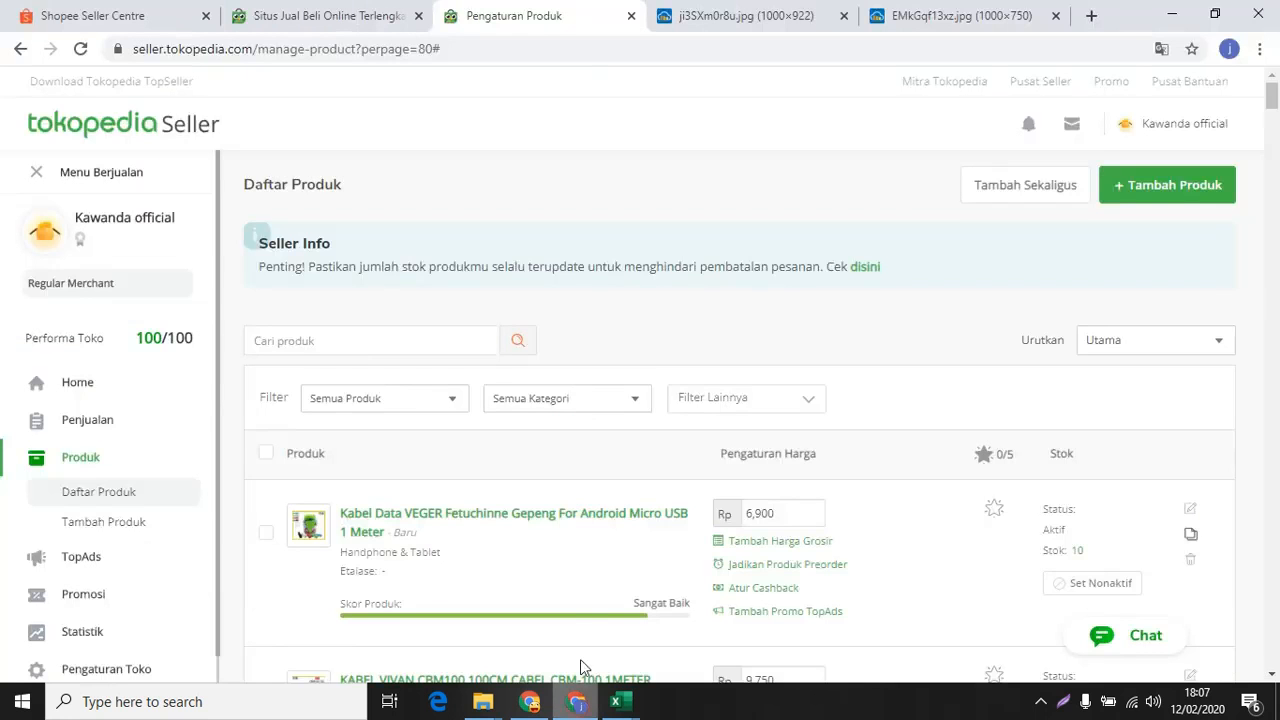
scroll(557, 517, down, 1)
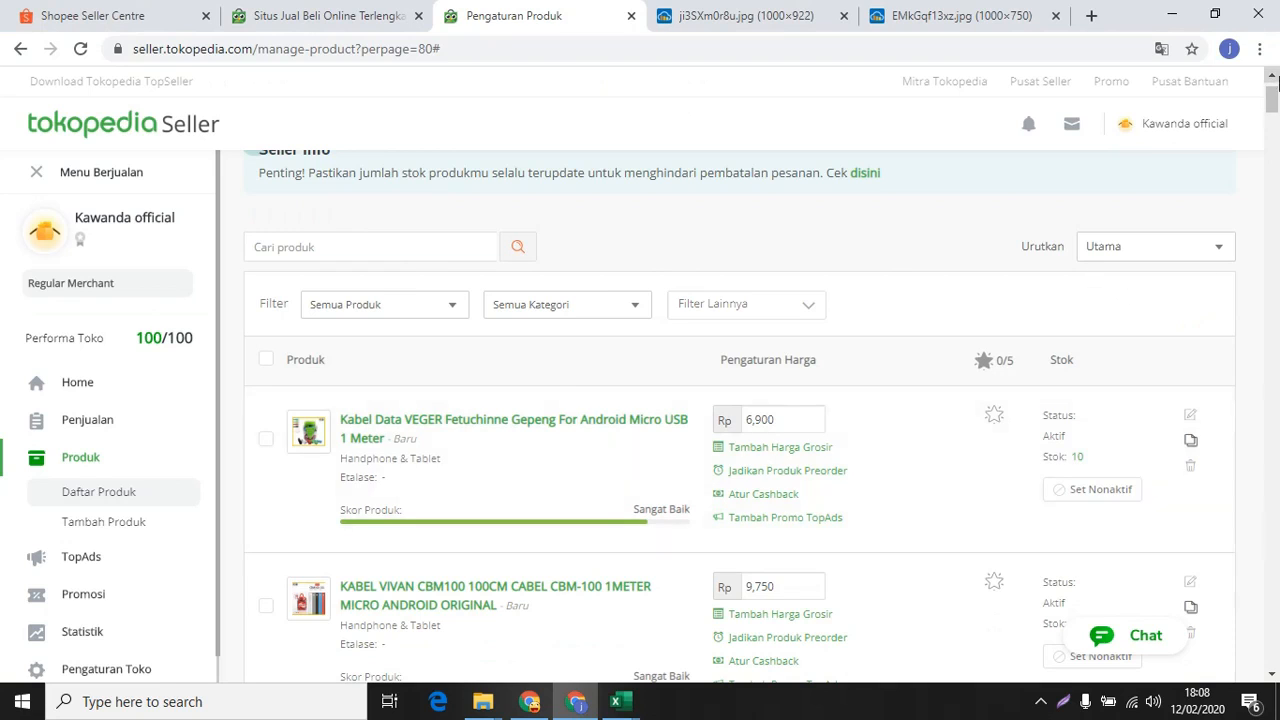
scroll(1271, 95, up, 1)
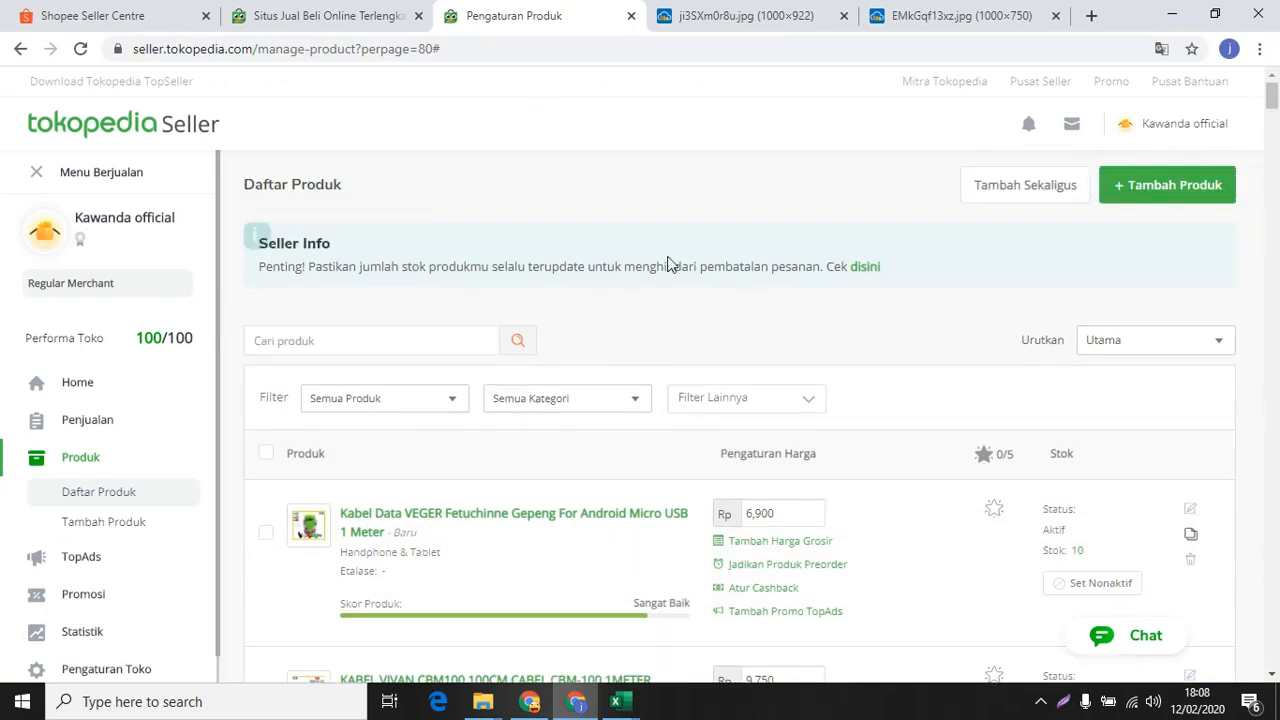
scroll(708, 288, down, 1)
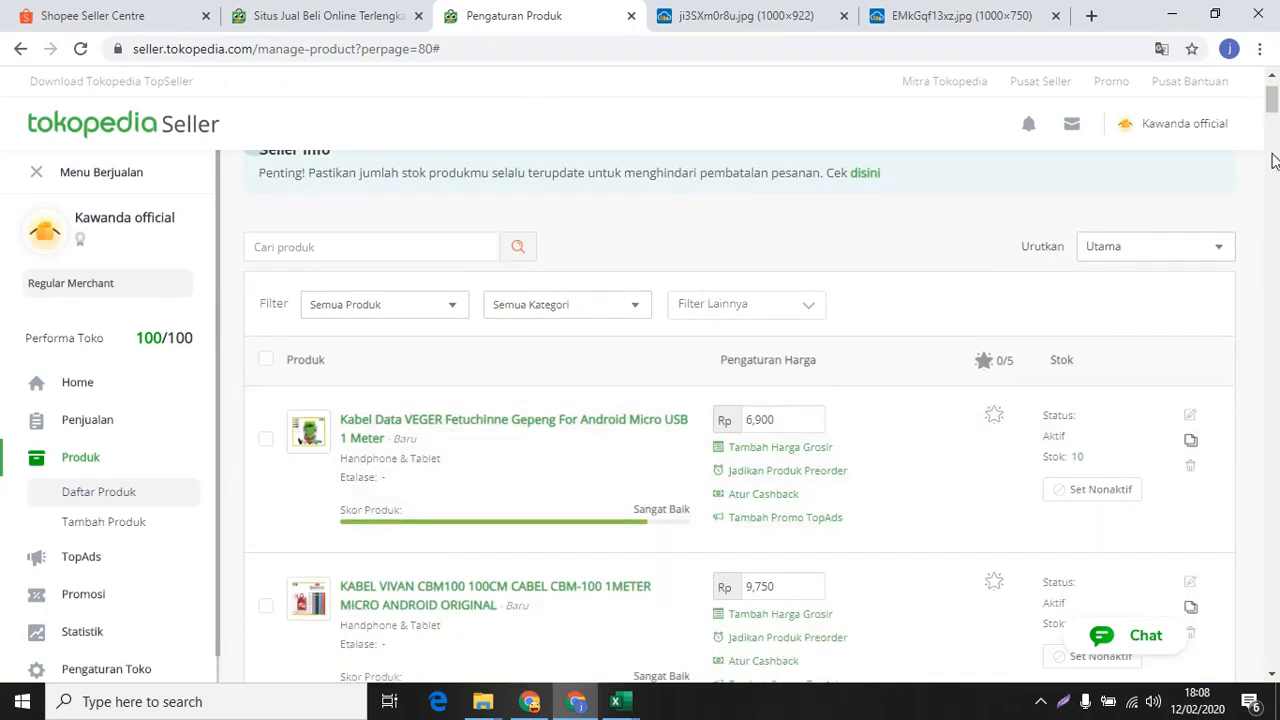
scroll(1275, 113, down, 2)
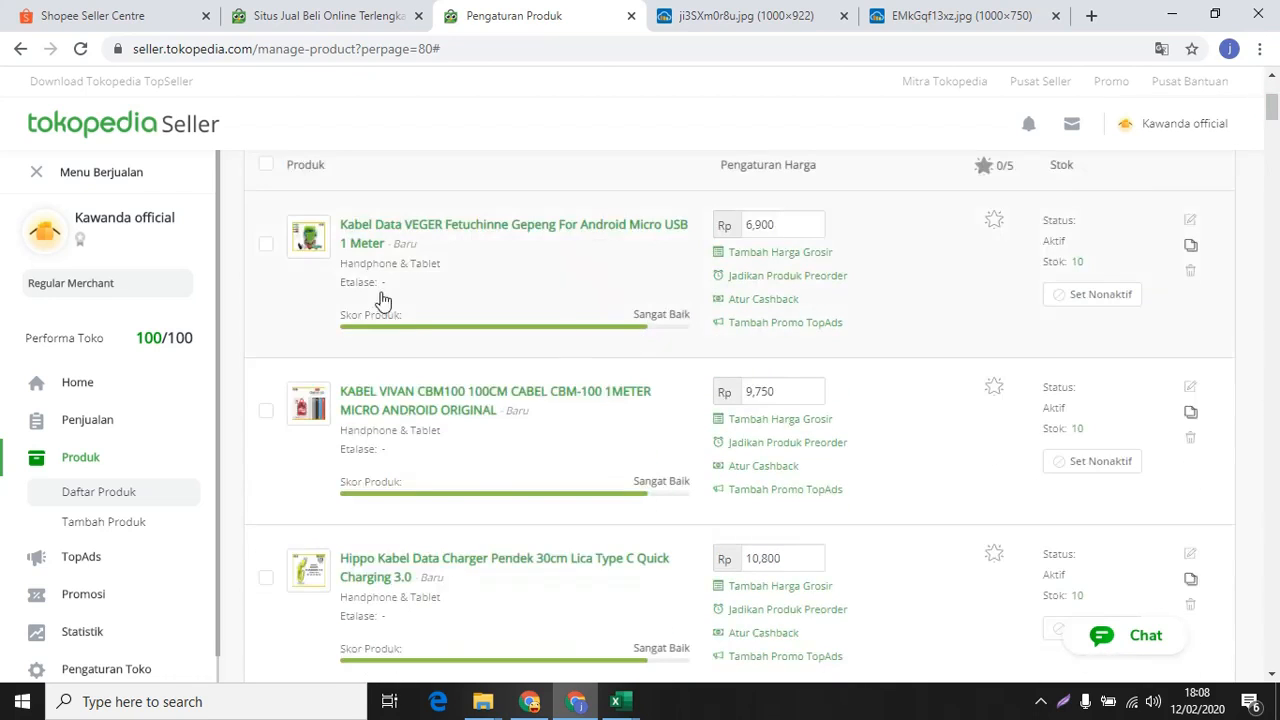
drag(340, 283, 405, 284)
mouse_move(616, 700)
click(744, 614)
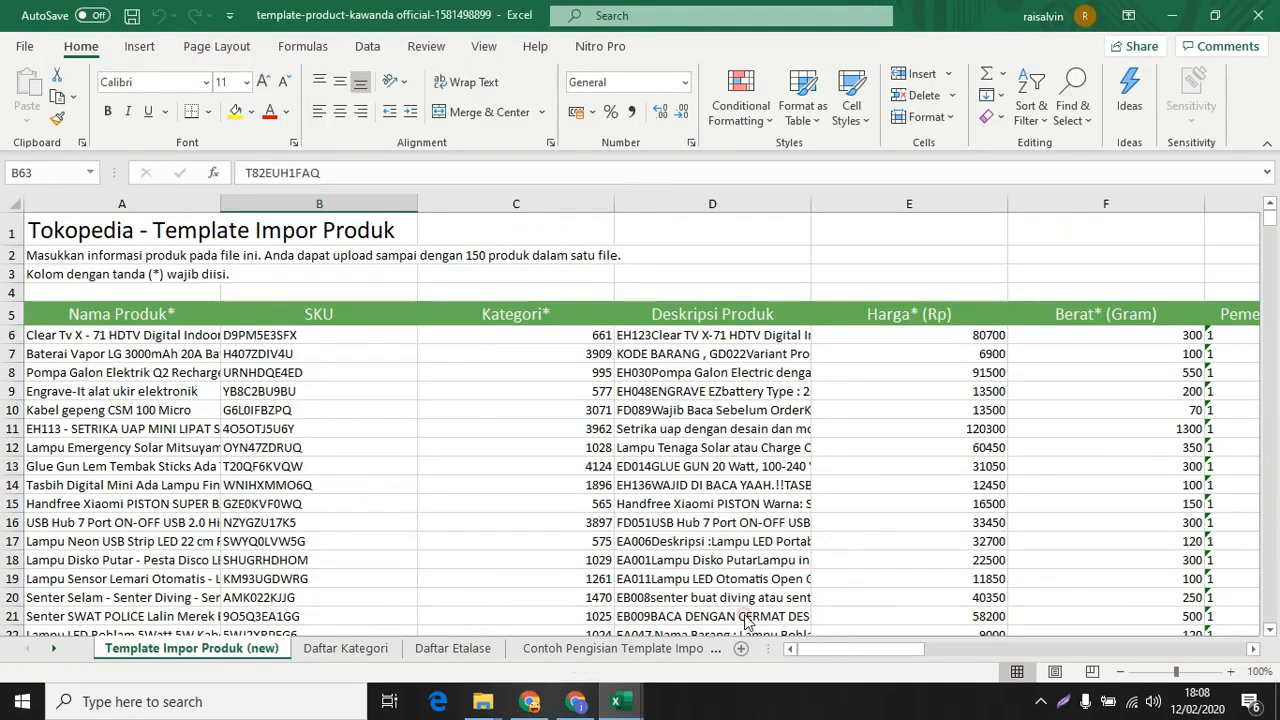
drag(840, 650, 1003, 651)
click(339, 351)
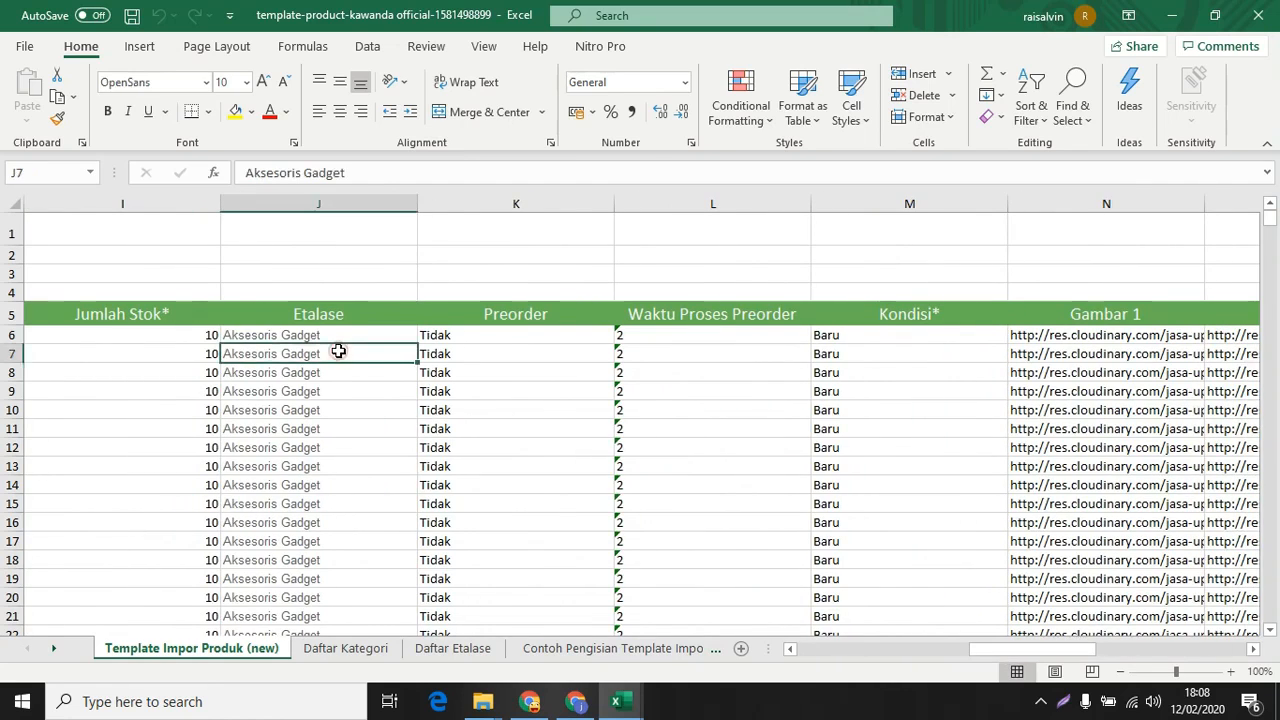
click(334, 333)
click(309, 375)
click(320, 392)
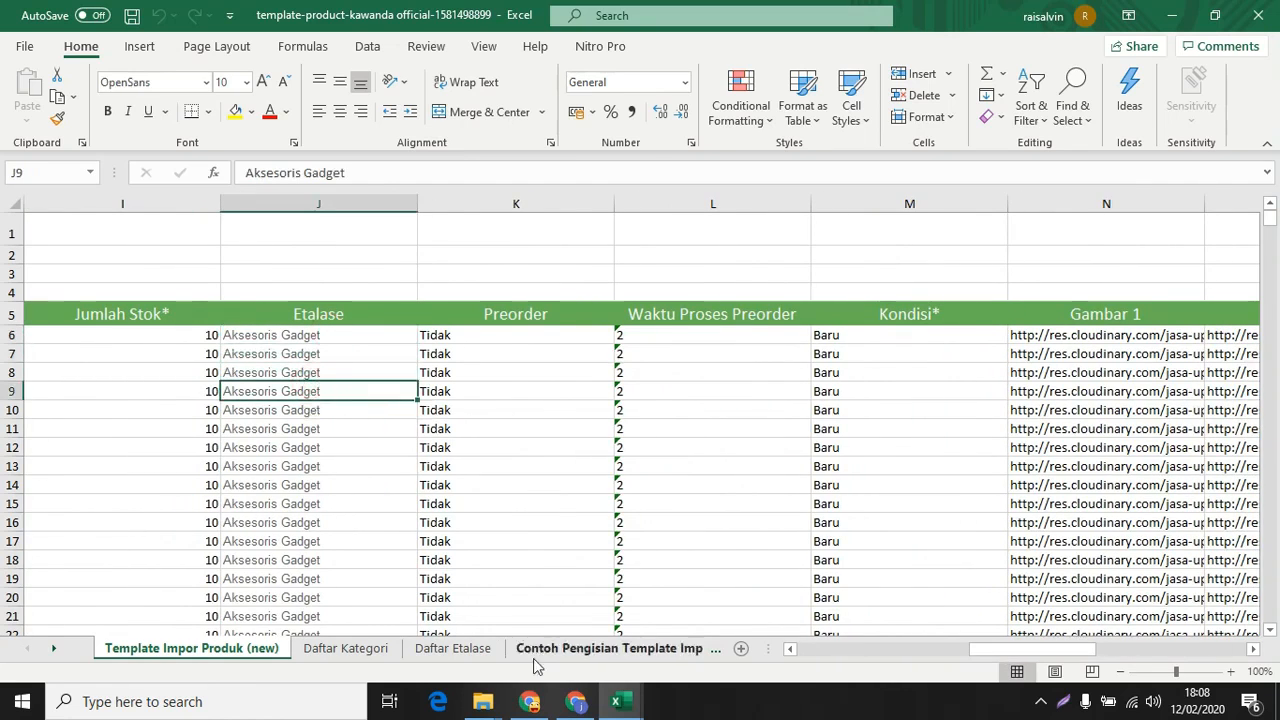
Return to the Tokopedia product list in Chrome and compare the Etalase field of the first and last products.
mouse_move(575, 700)
click(557, 640)
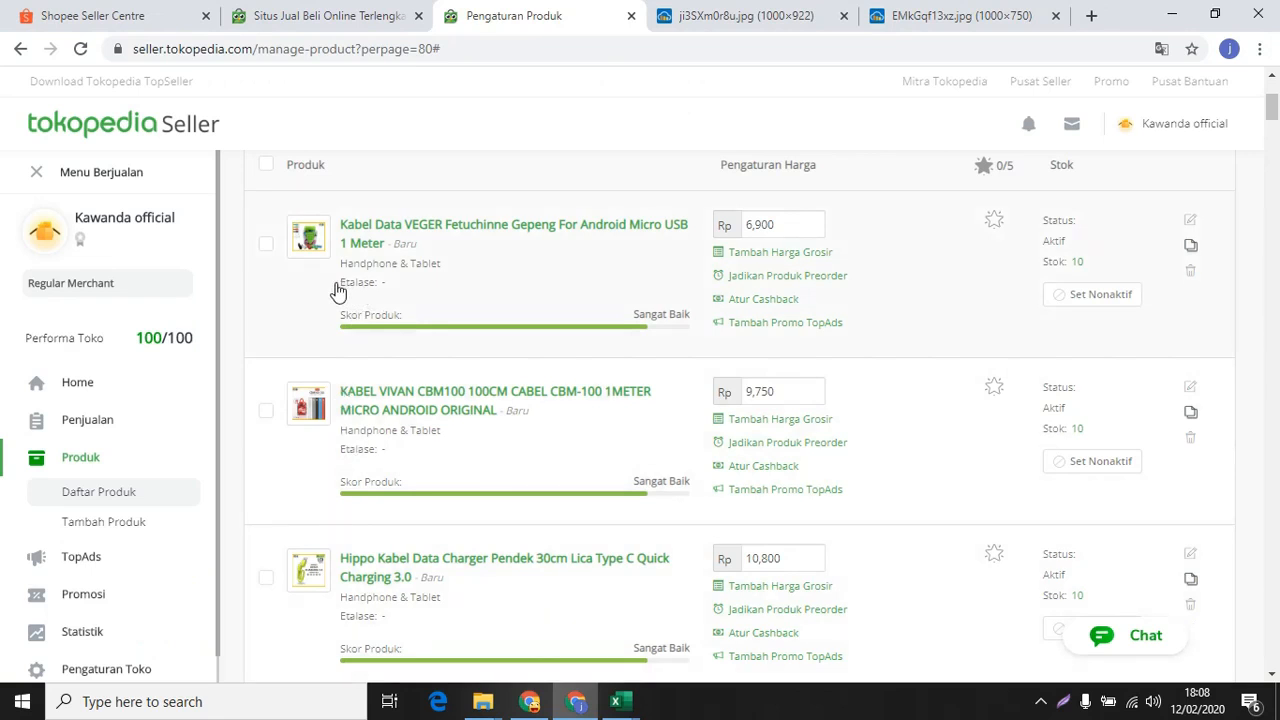
drag(335, 283, 380, 283)
drag(1273, 111, 1272, 655)
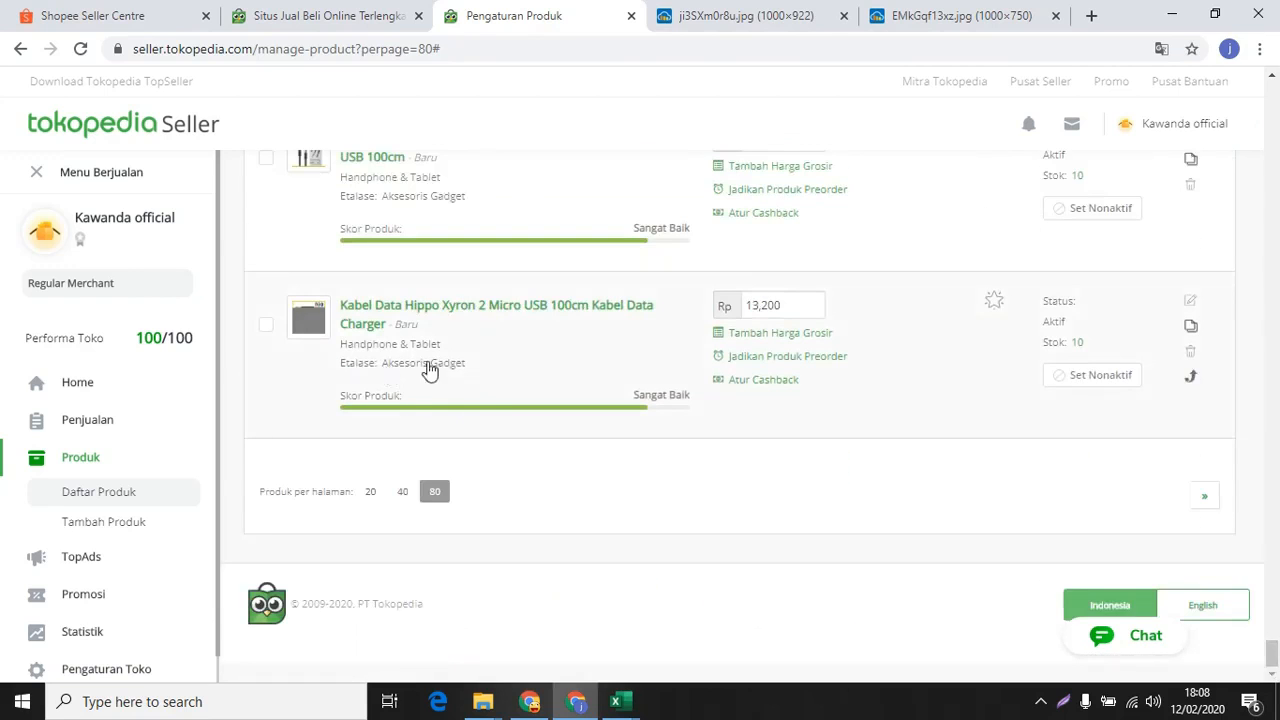
scroll(455, 360, up, 3)
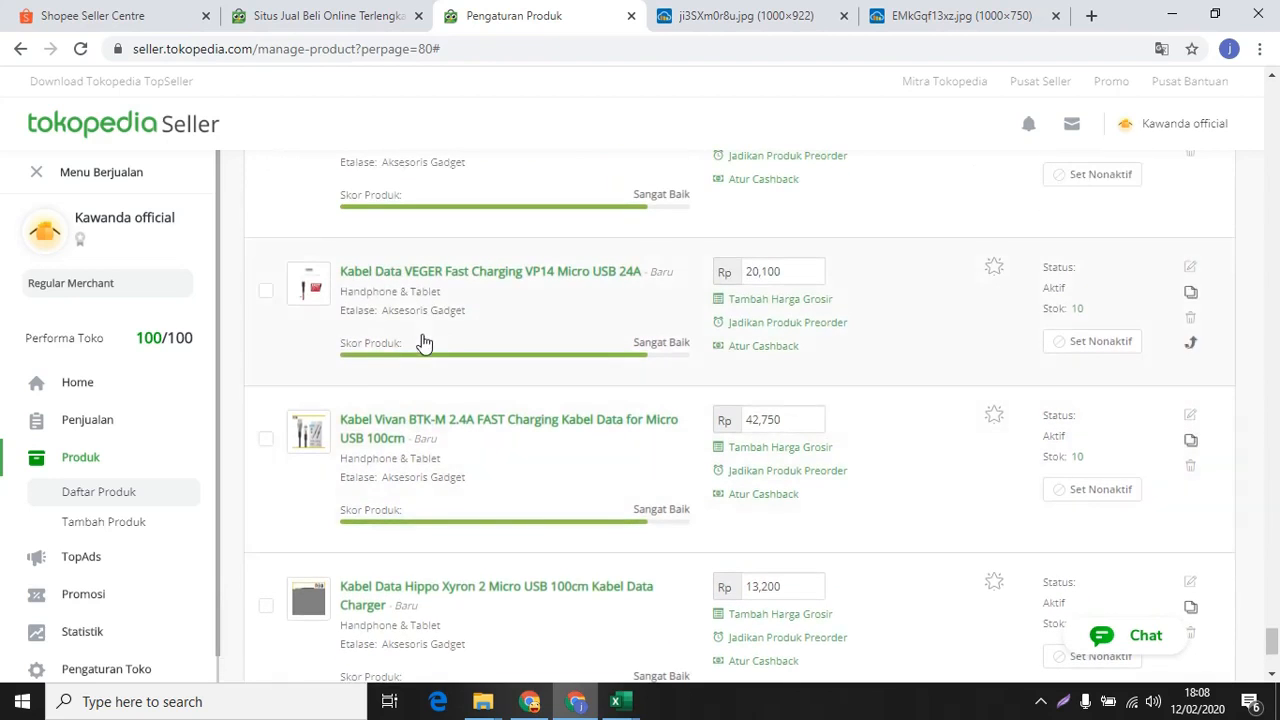
scroll(480, 335, down, 3)
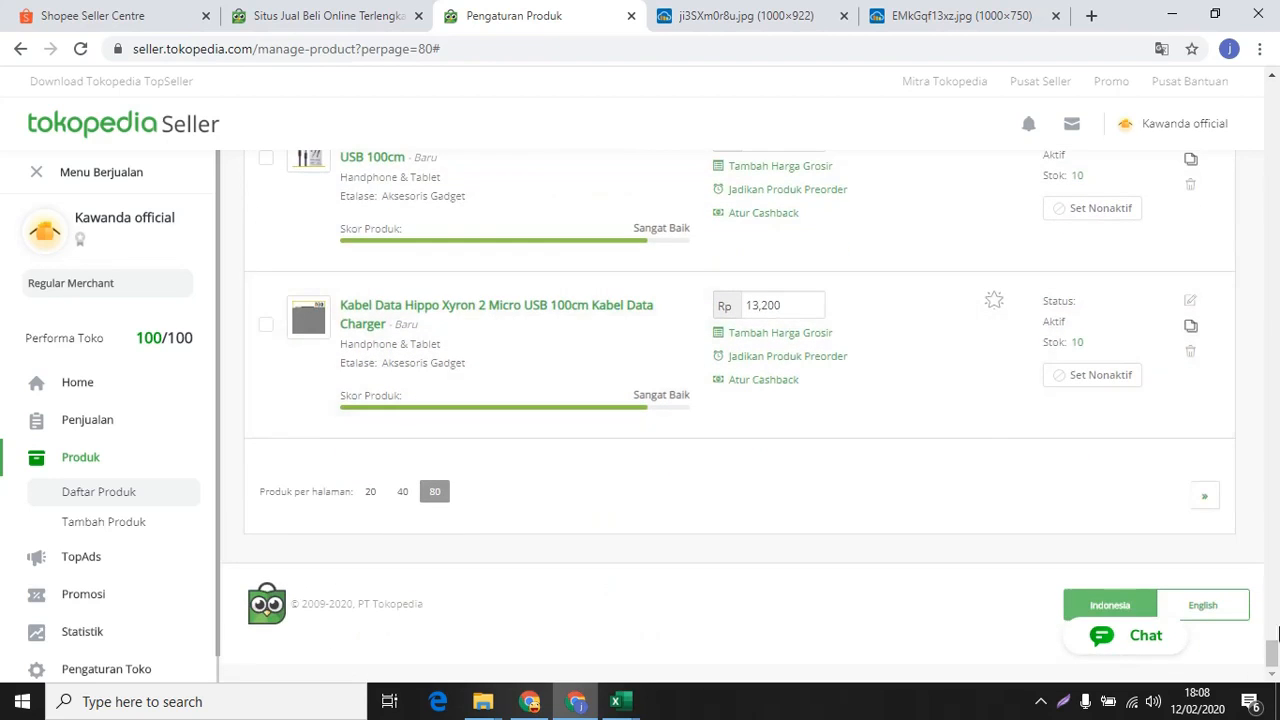
drag(1274, 645, 1274, 82)
scroll(496, 484, down, 1)
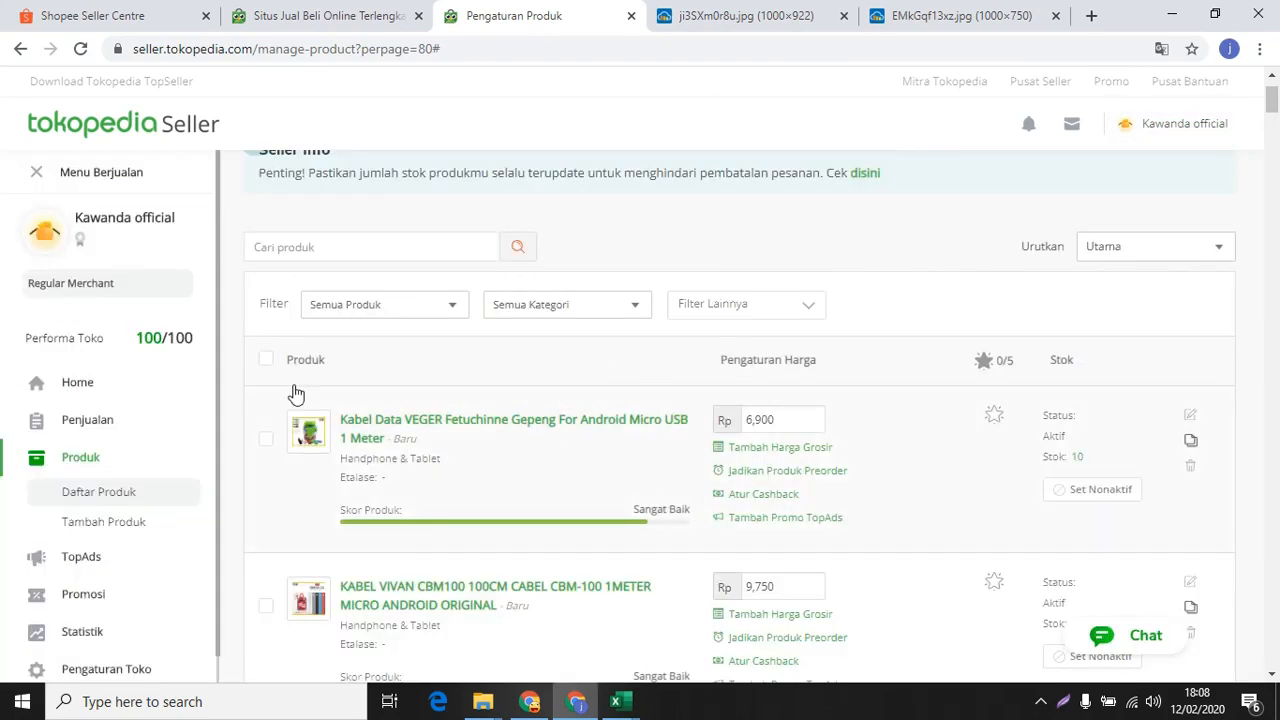
Select all 80 products on the page, move them to the Aksesoris Gadget etalase and save.
click(266, 361)
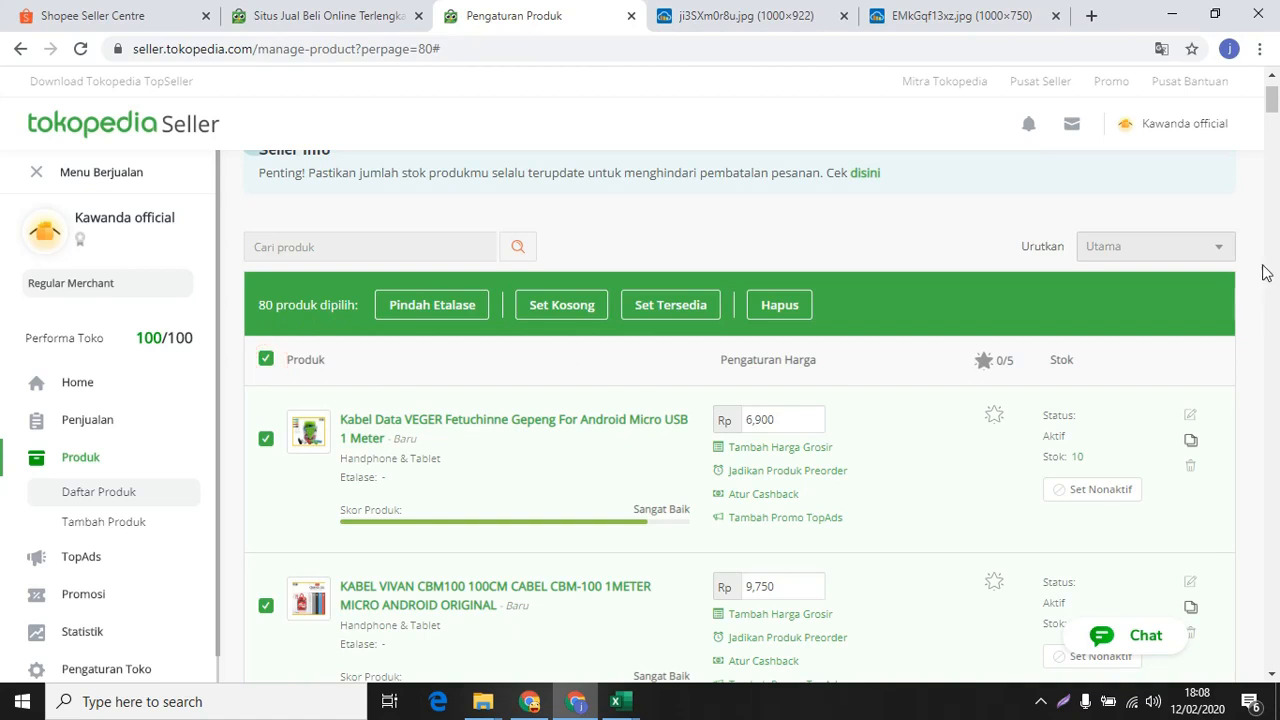
scroll(1274, 150, down, 1)
mouse_move(1272, 105)
mouse_down()
mouse_move(1260, 389)
mouse_move(1272, 668)
mouse_move(1270, 98)
mouse_up()
click(422, 402)
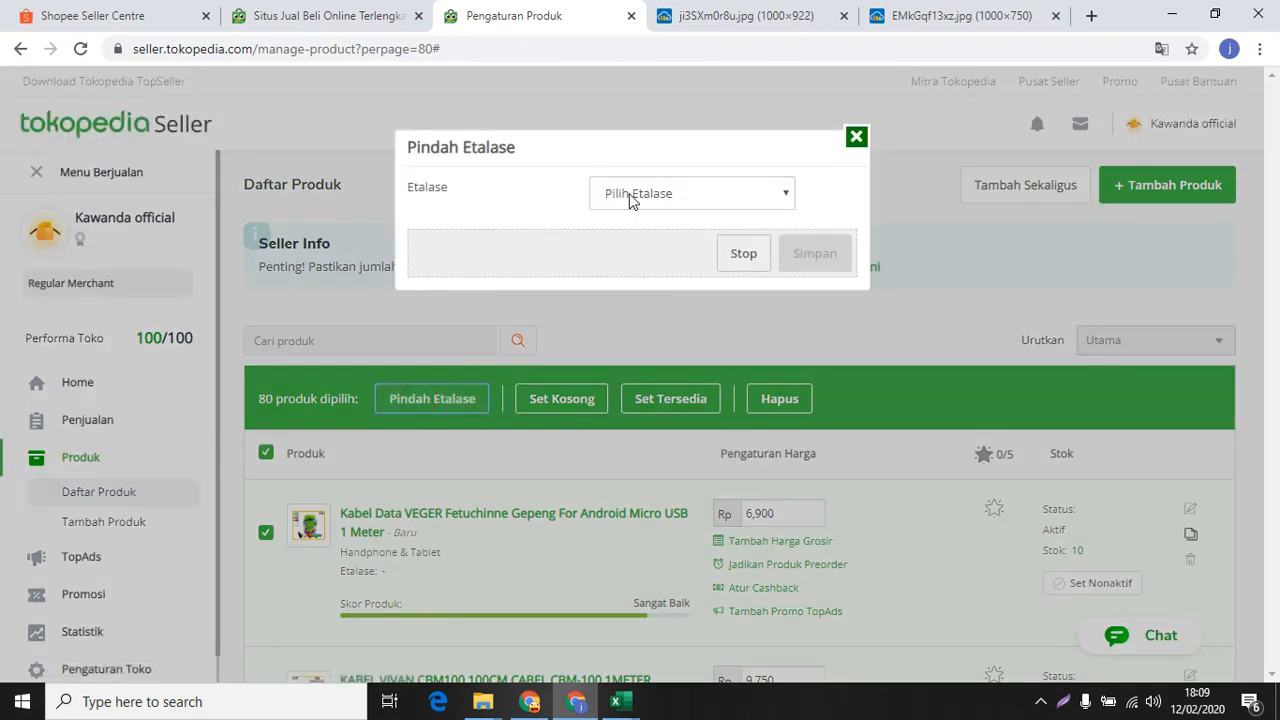
click(632, 200)
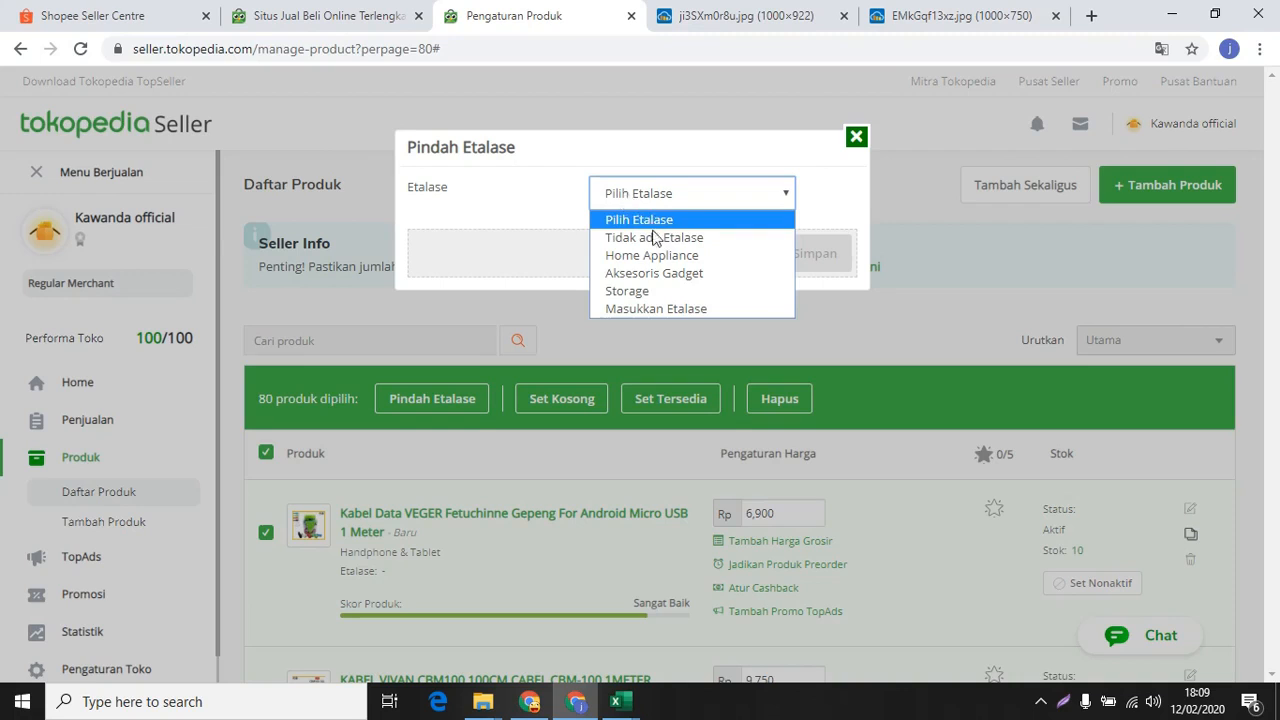
click(659, 273)
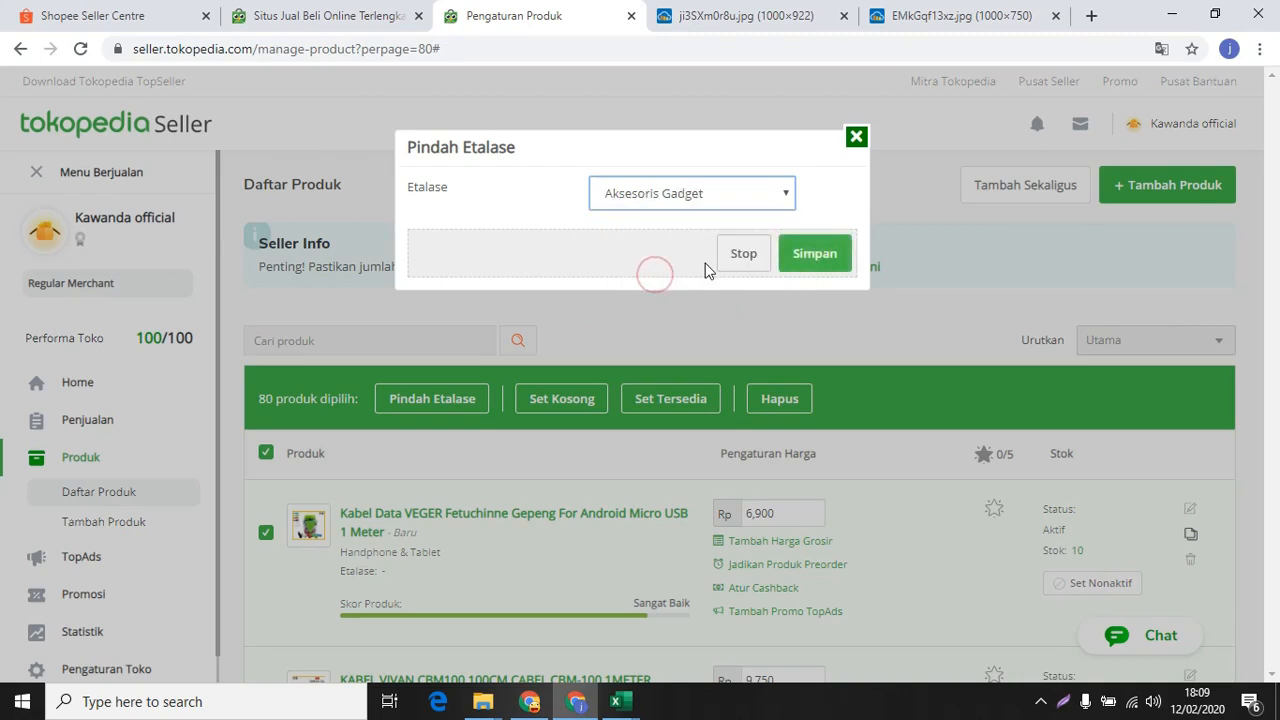
click(689, 196)
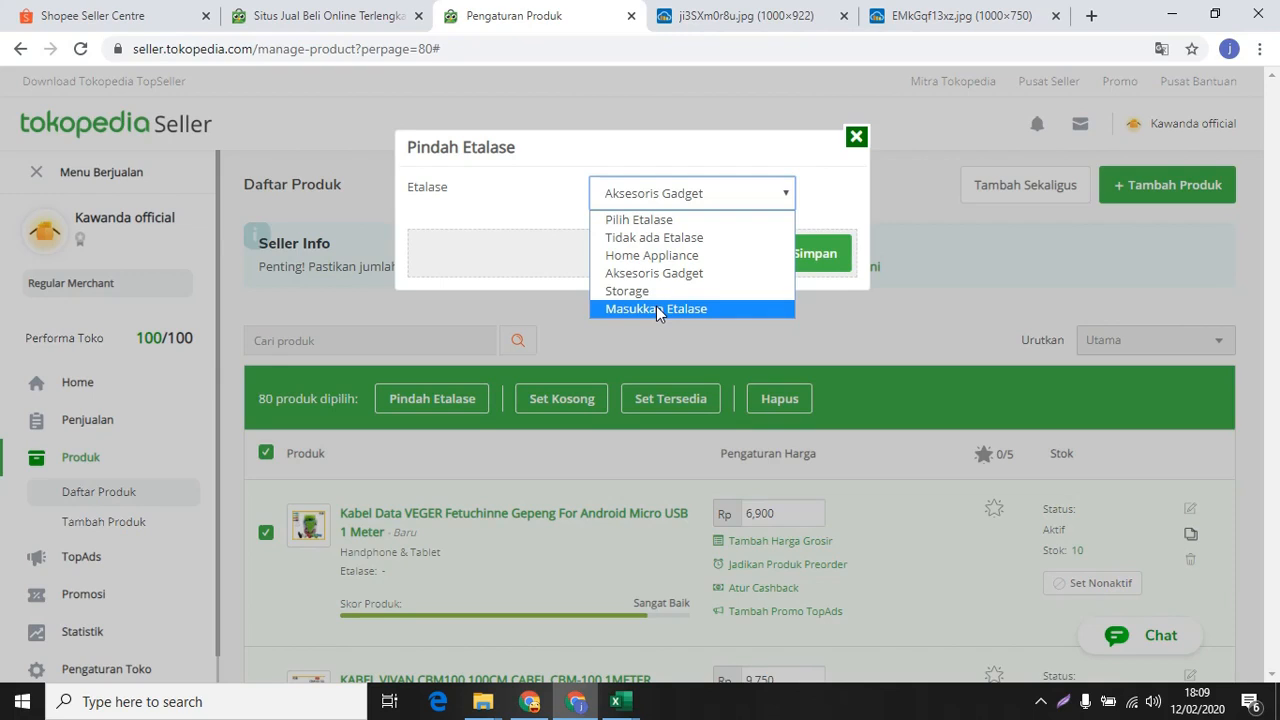
click(666, 272)
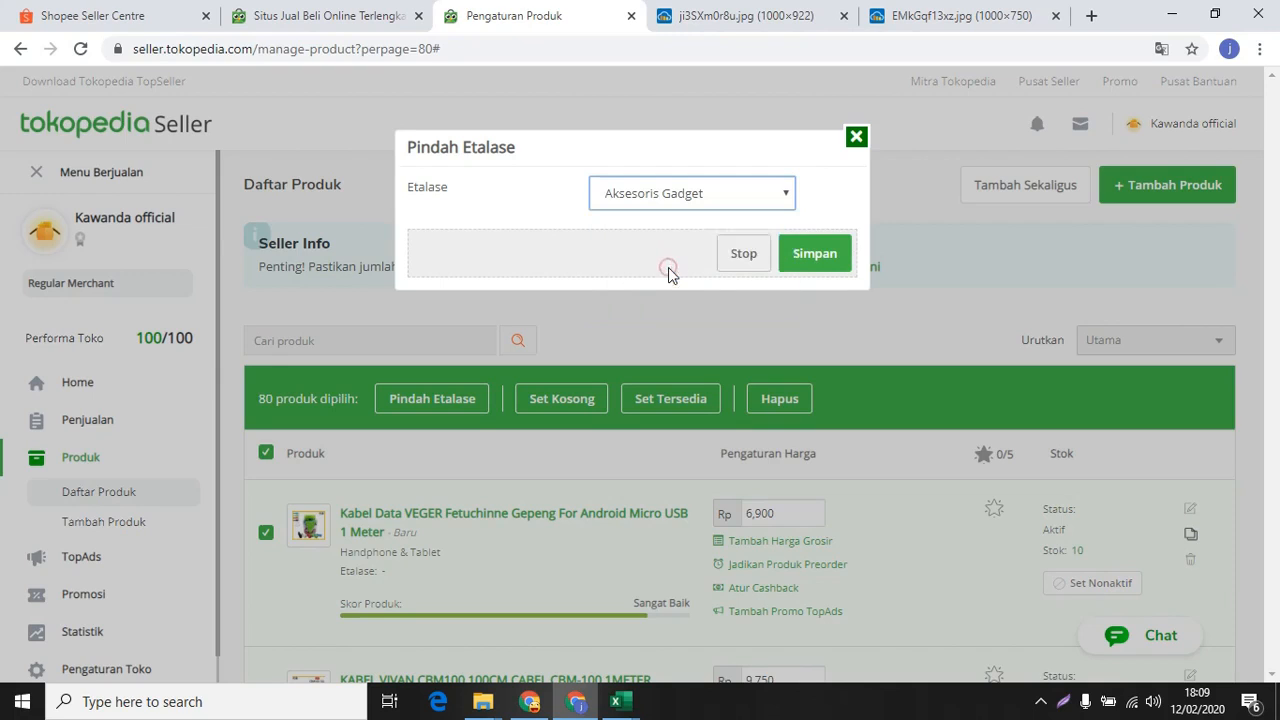
click(830, 263)
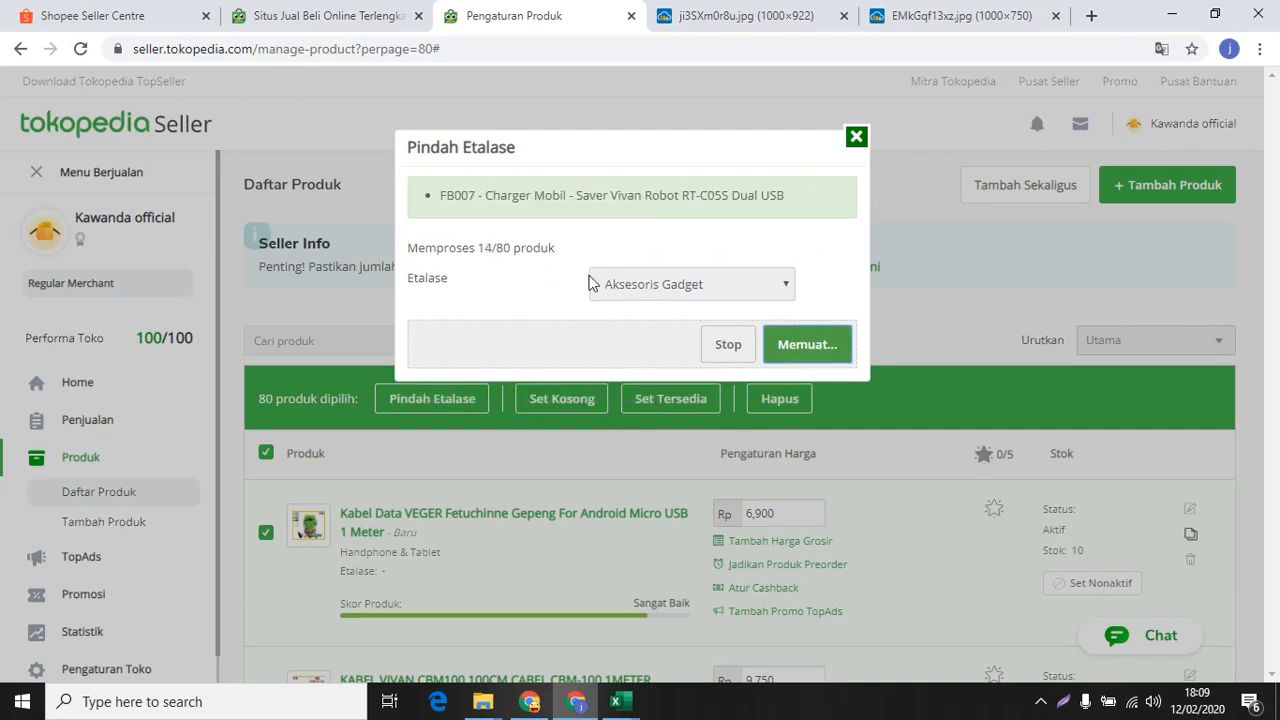
Close the two product image tabs and finish the completed Pindah Etalase process.
click(843, 16)
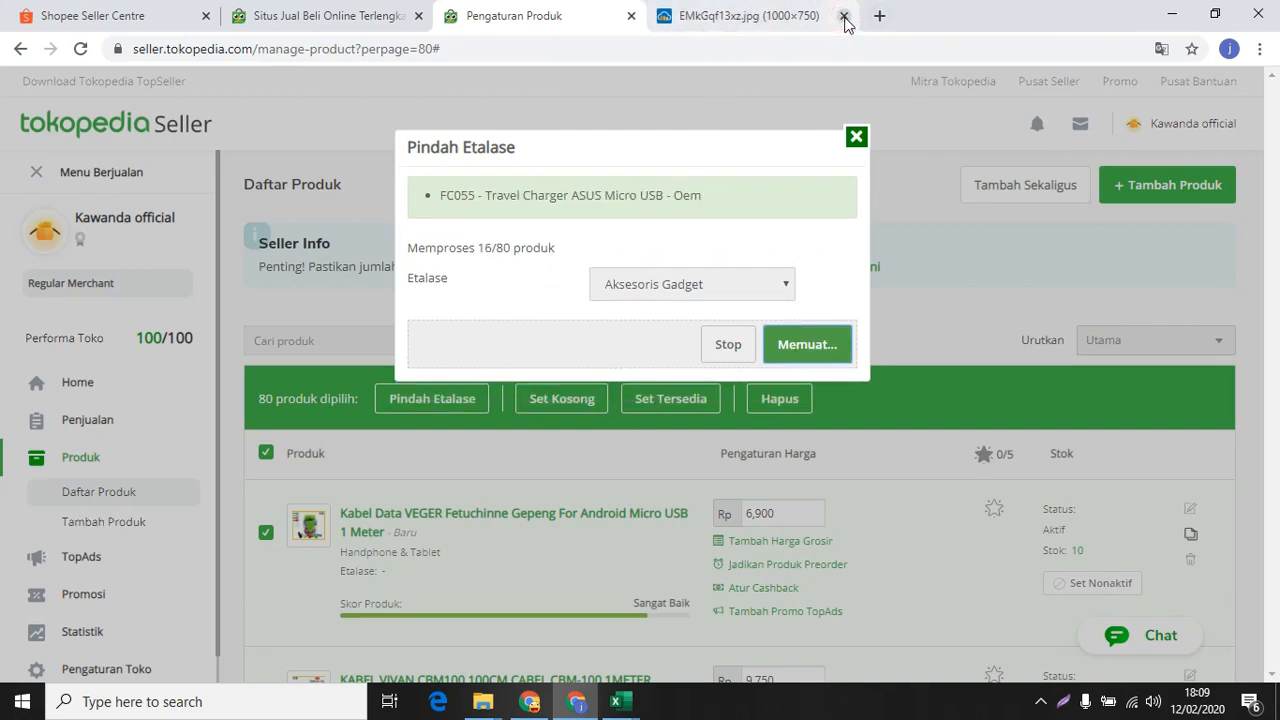
click(843, 16)
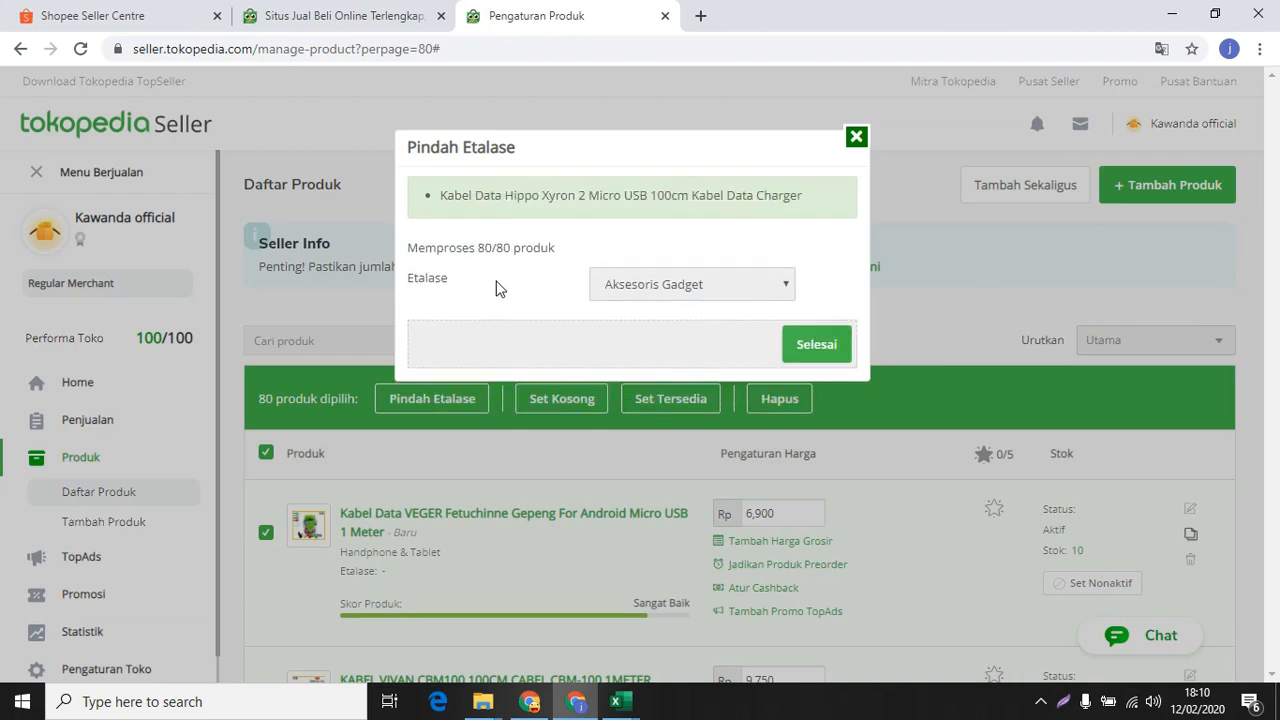
click(817, 345)
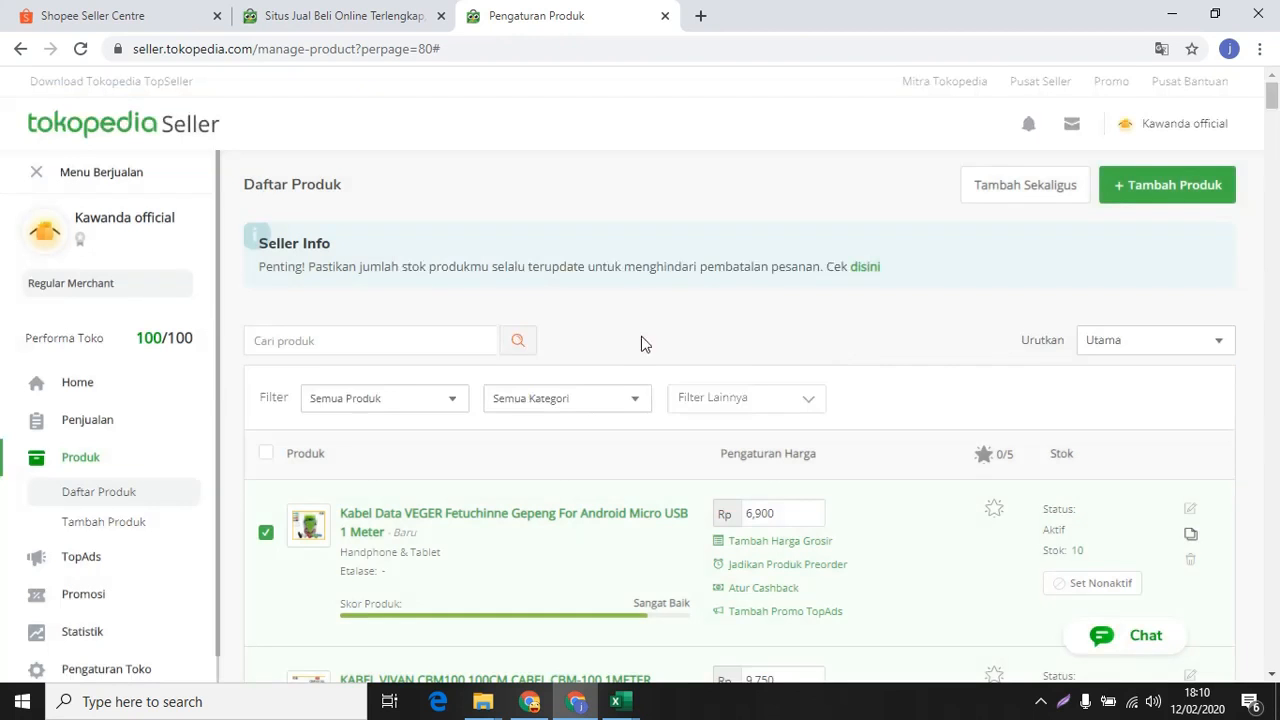
Check the updated product list and examine the product total of Aksesoris Gadget in the shop's Etalase settings.
scroll(630, 340, down, 2)
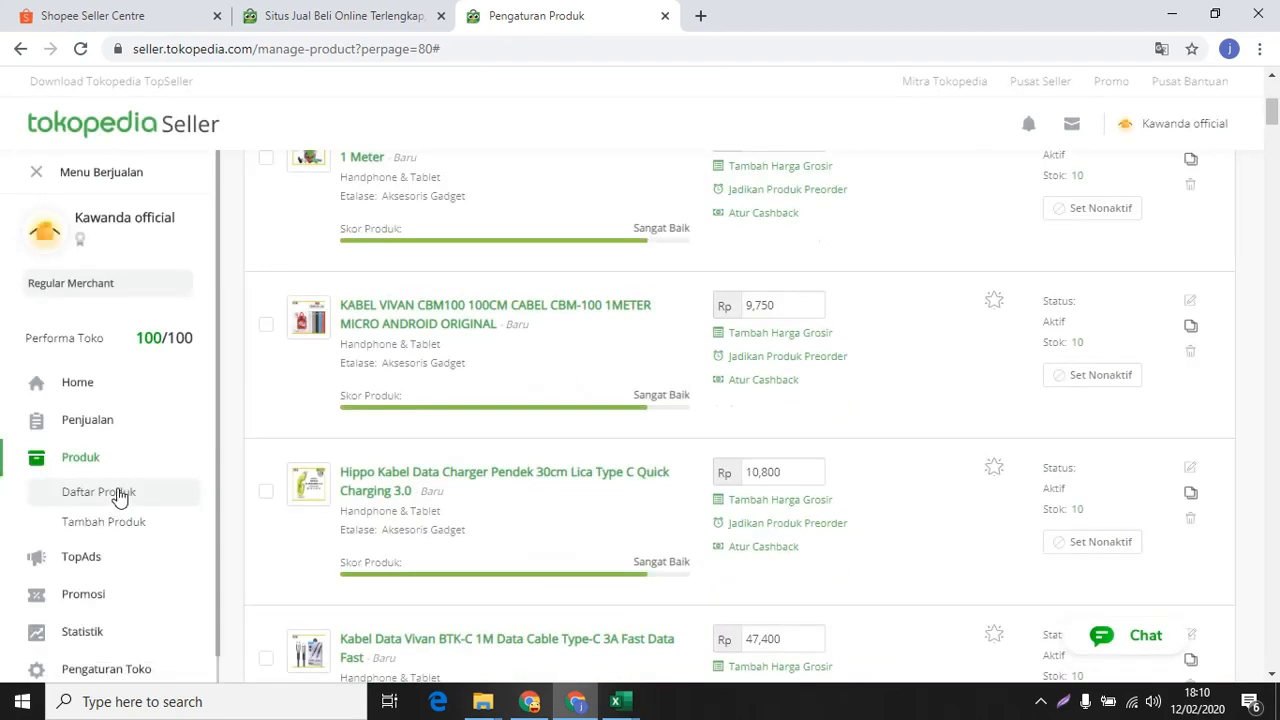
click(90, 605)
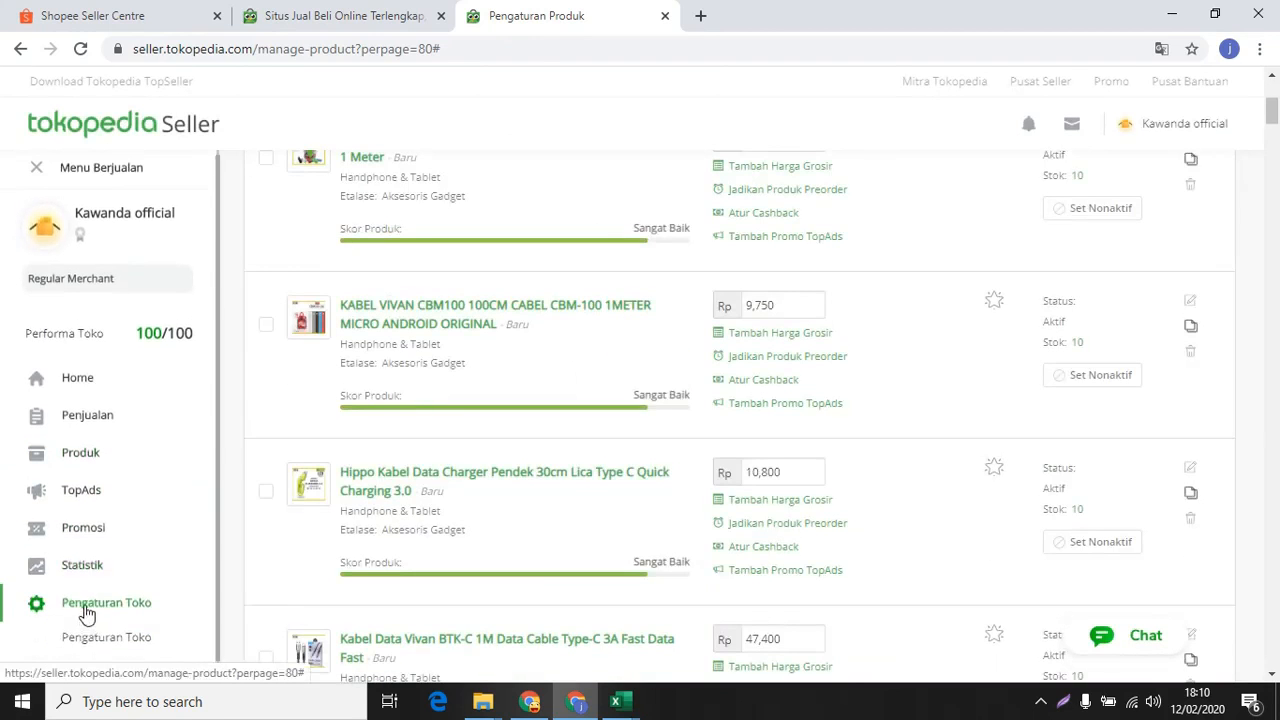
click(97, 640)
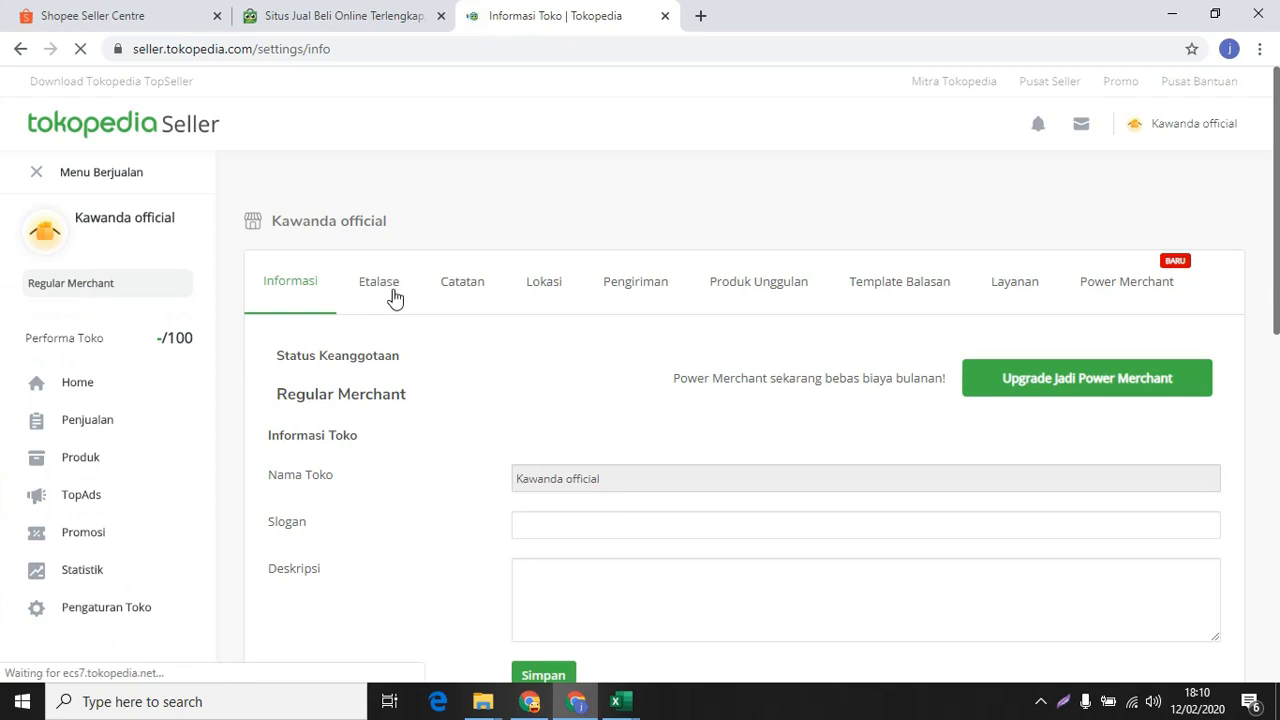
click(392, 298)
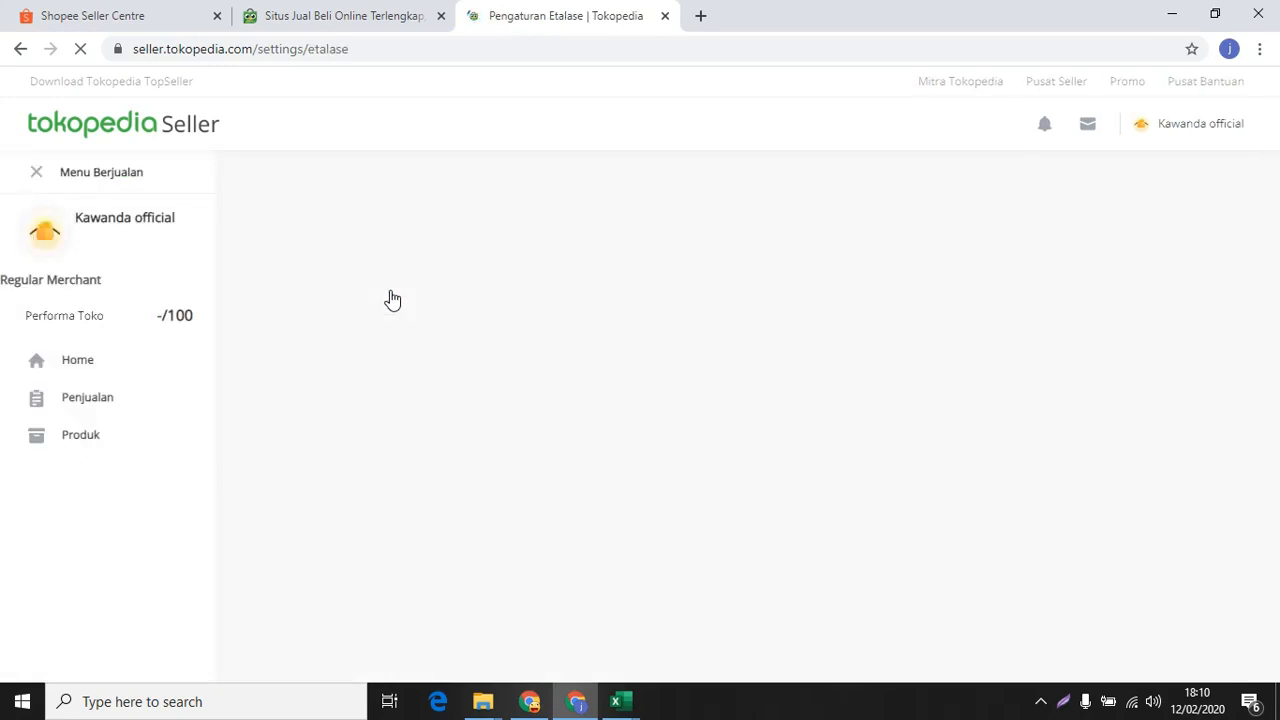
scroll(483, 306, down, 1)
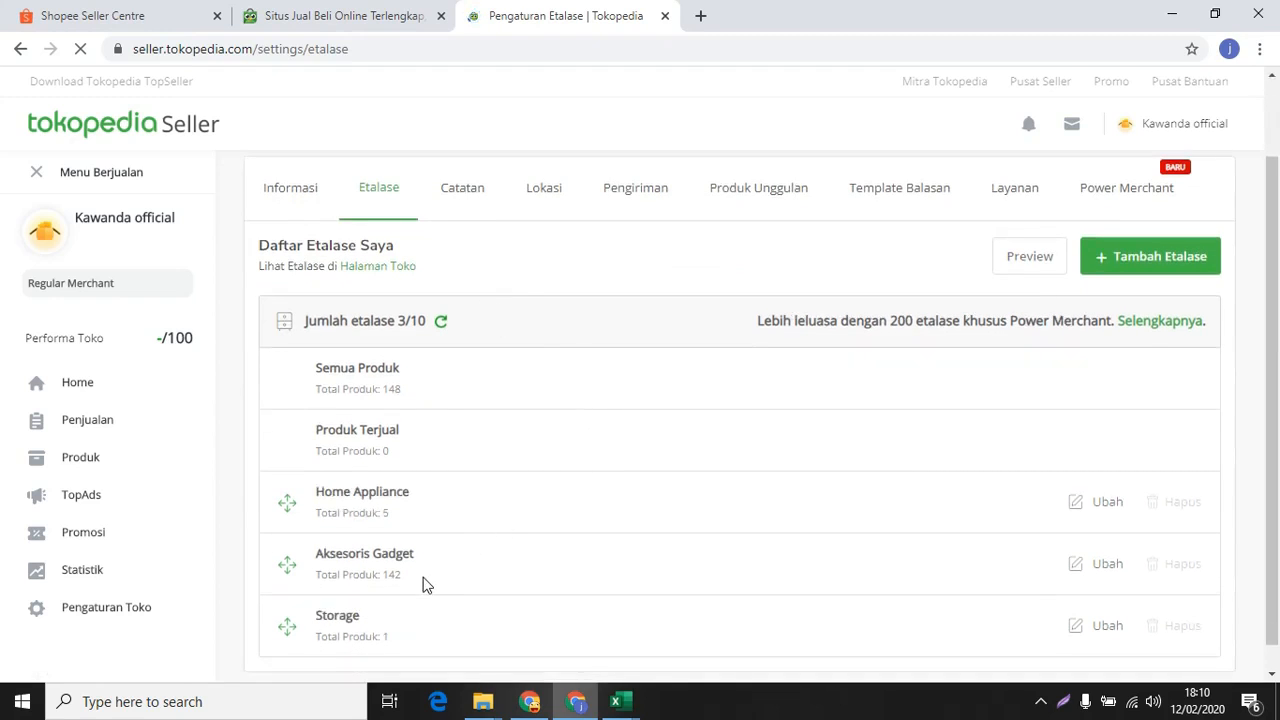
drag(404, 579, 314, 561)
click(470, 568)
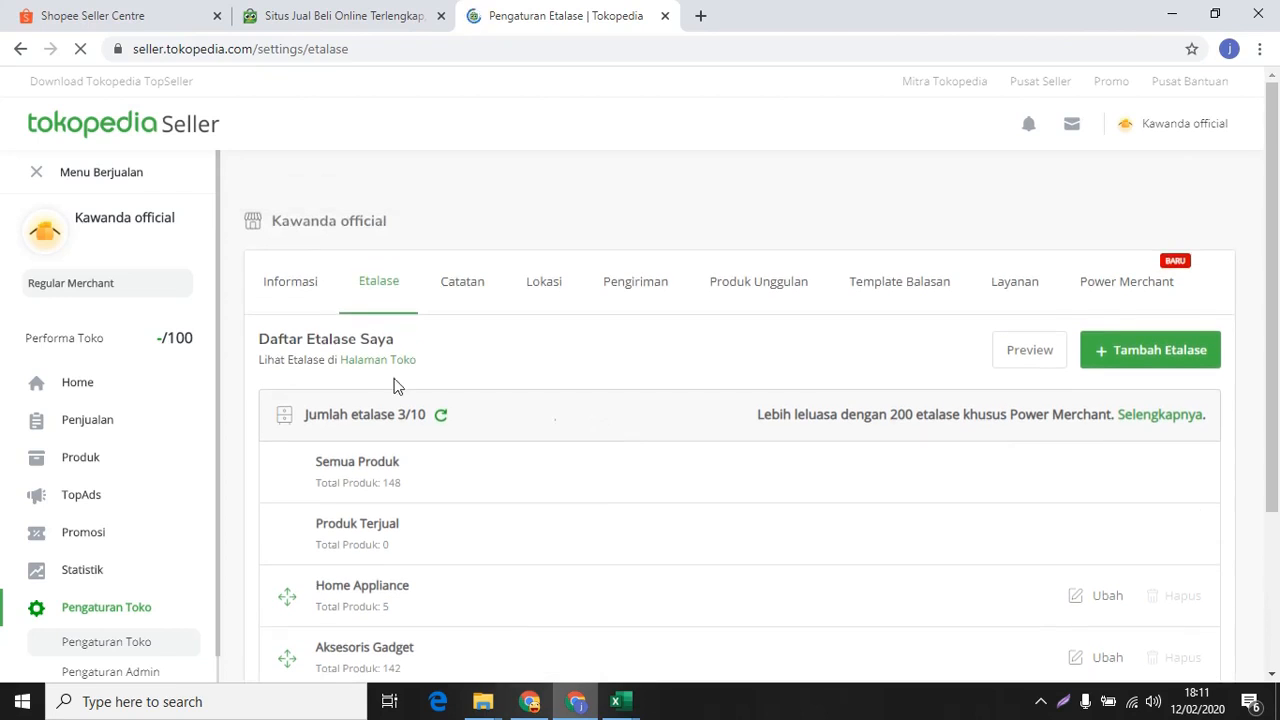
Open the Produk section of the seller site's navigation.
click(74, 425)
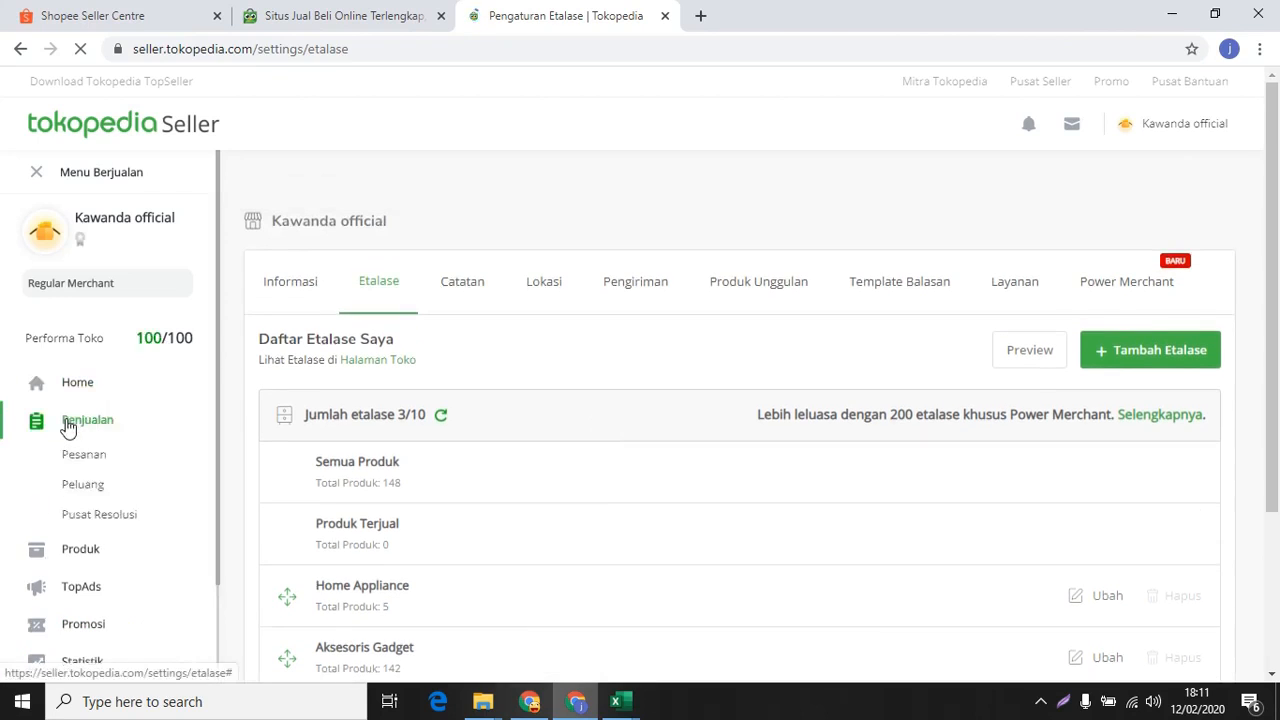
click(80, 549)
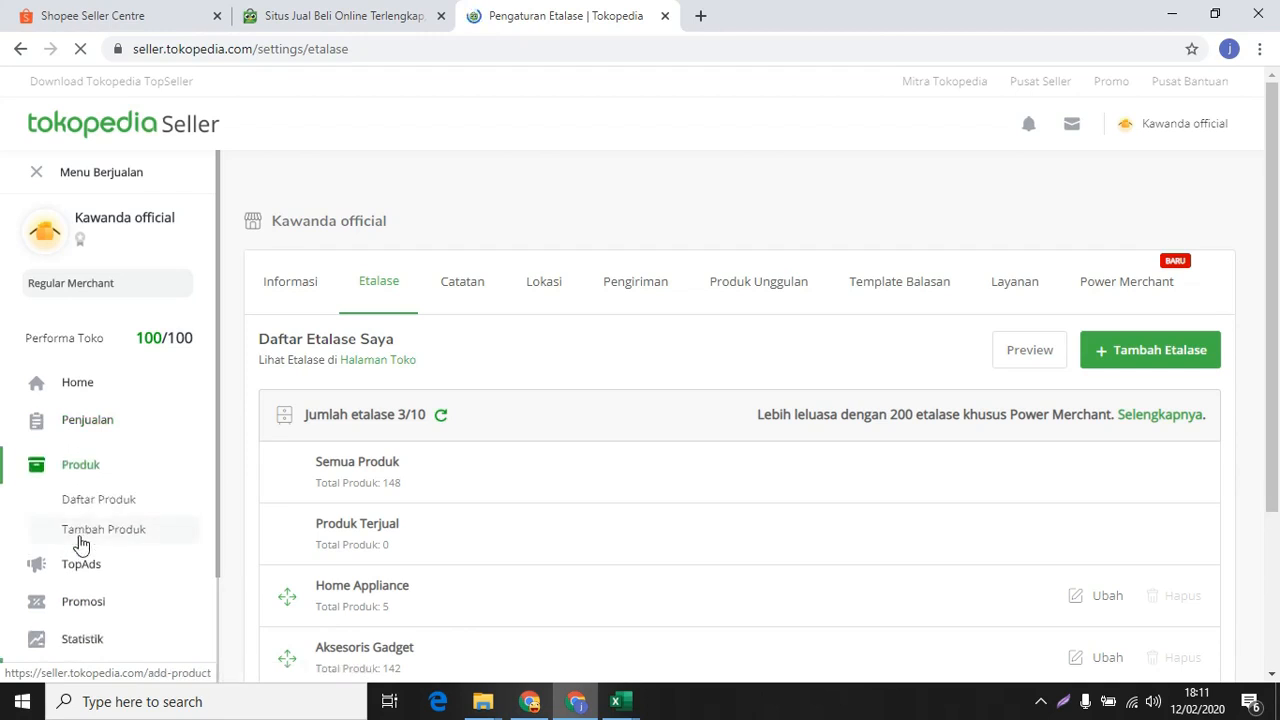